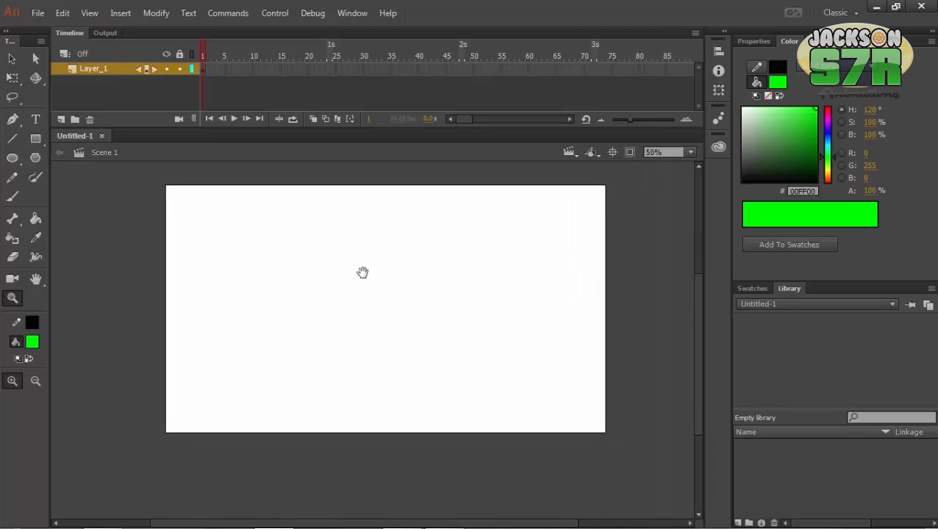
pyautogui.click(36, 139)
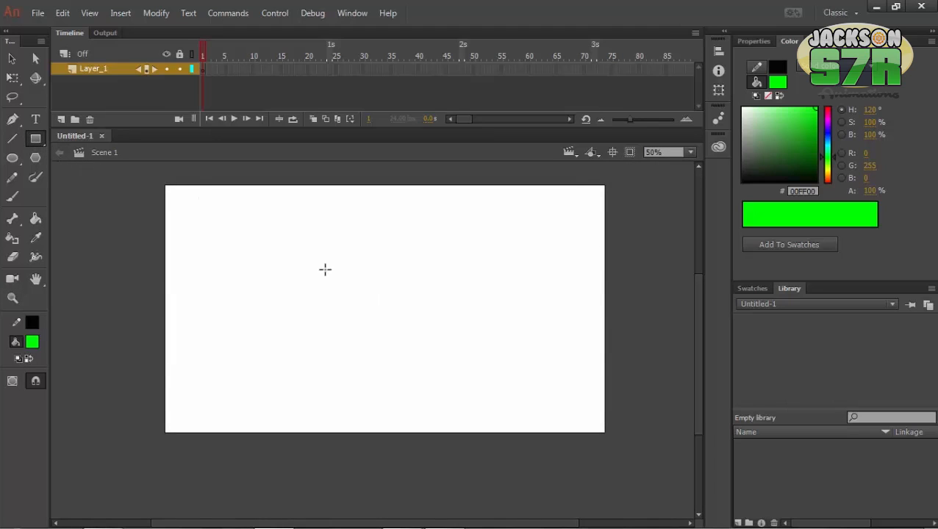
pyautogui.moveTo(330, 239)
pyautogui.mouseDown()
pyautogui.moveTo(343, 266)
pyautogui.moveTo(474, 382)
pyautogui.mouseUp()
pyautogui.hotkey('ctrl', 'z')
# Step: Brush a freehand placeholder scribble near the middle of the stage and convert it to a graphic symbol named BUILDING
pyautogui.press('b')
pyautogui.moveTo(395, 229)
pyautogui.mouseDown()
pyautogui.moveTo(378, 248)
pyautogui.moveTo(385, 257)
pyautogui.moveTo(364, 335)
pyautogui.moveTo(410, 389)
pyautogui.mouseUp()
pyautogui.press('v')
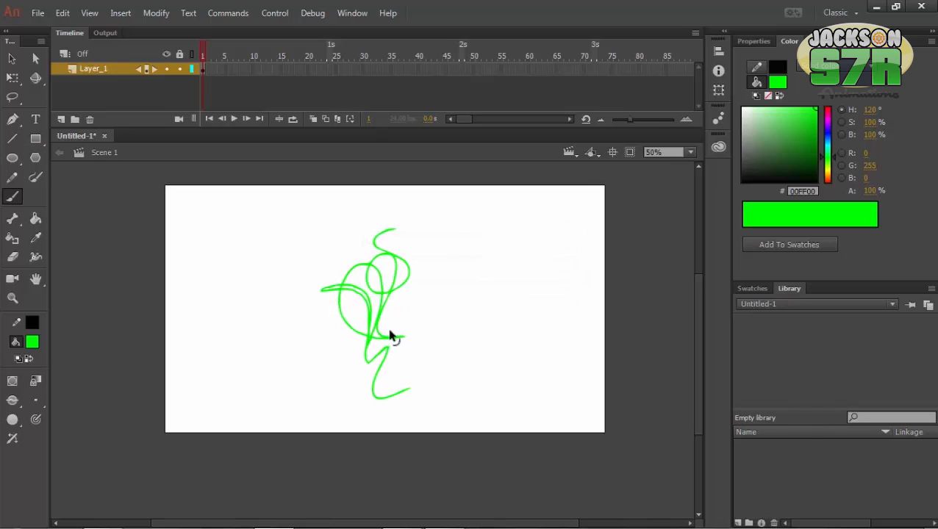
pyautogui.click(390, 336)
pyautogui.press('F8')
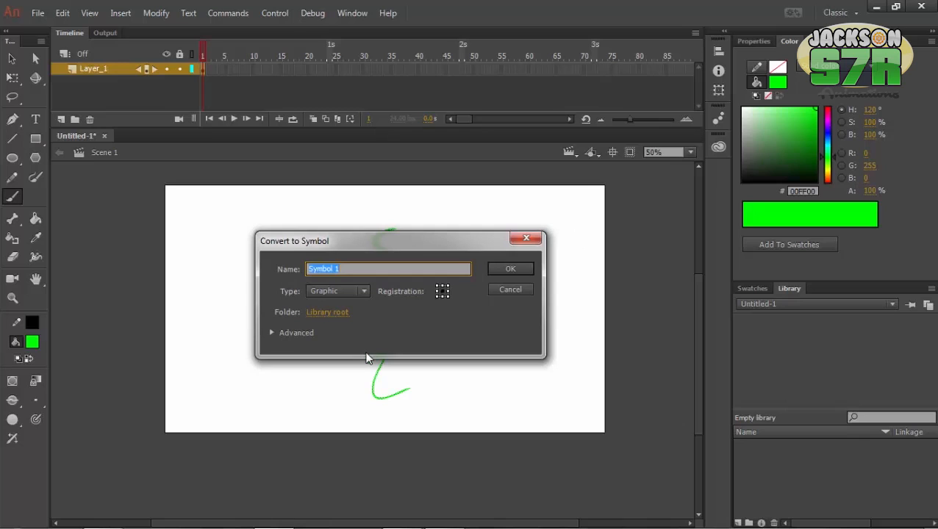
pyautogui.write('BUILDING')
pyautogui.press('Return')
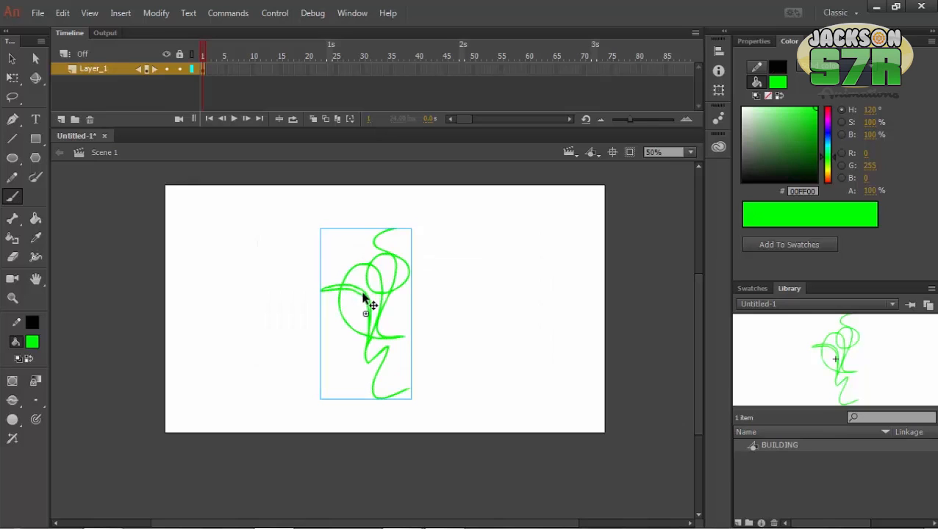
# Step: Open the BUILDING symbol for editing and delete the green scribble inside it
pyautogui.doubleClick(360, 299)
pyautogui.press('z')
pyautogui.click(368, 302)
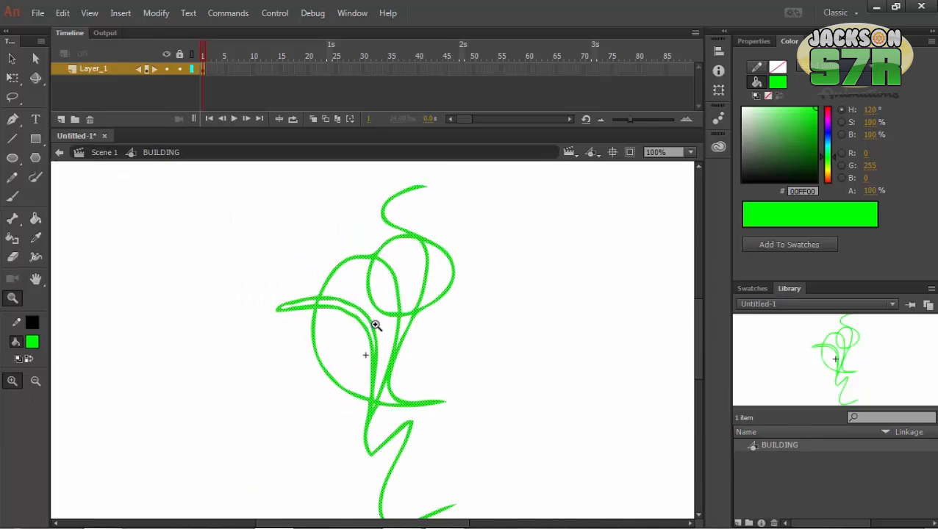
pyautogui.press('Delete')
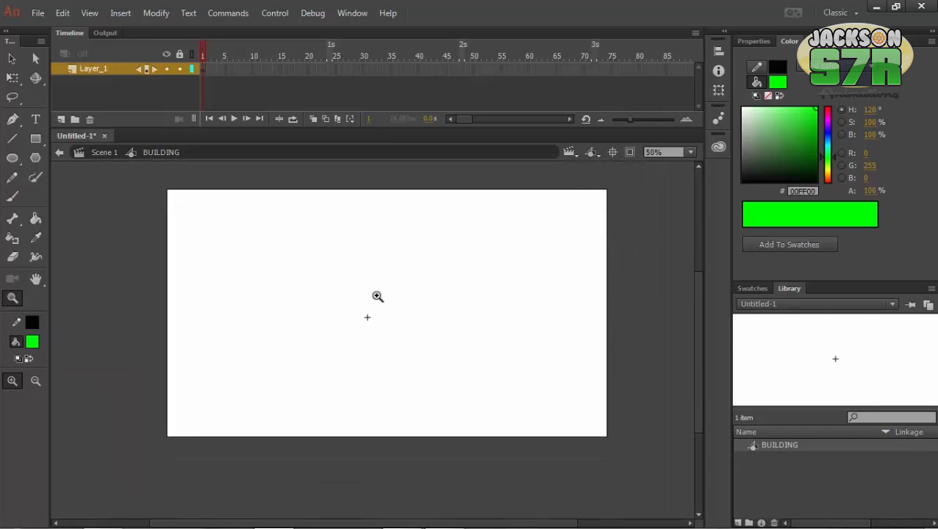
pyautogui.keyDown('alt'); pyautogui.click(376, 297); pyautogui.keyUp('alt')
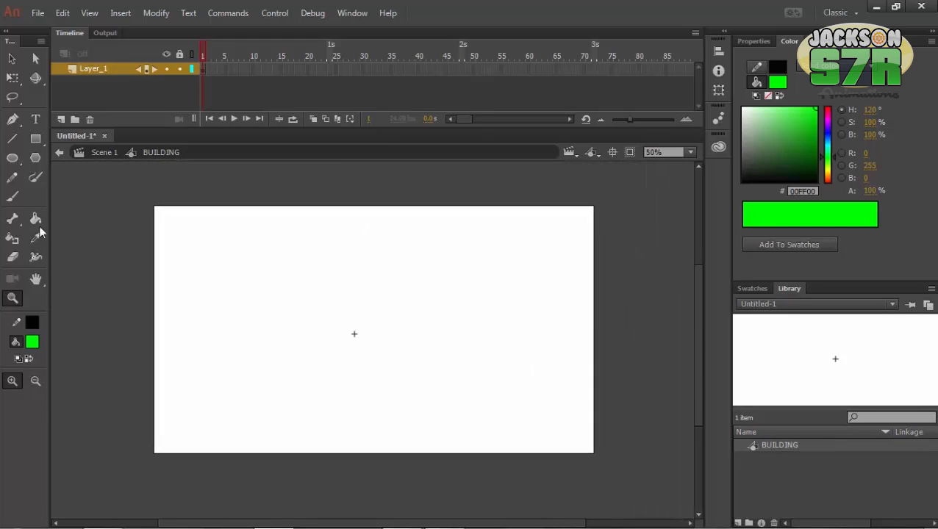
# Step: Draw a tall rectangle with no stroke and an orange #FF9900 fill near the middle of the stage as the building's front
pyautogui.press('r')
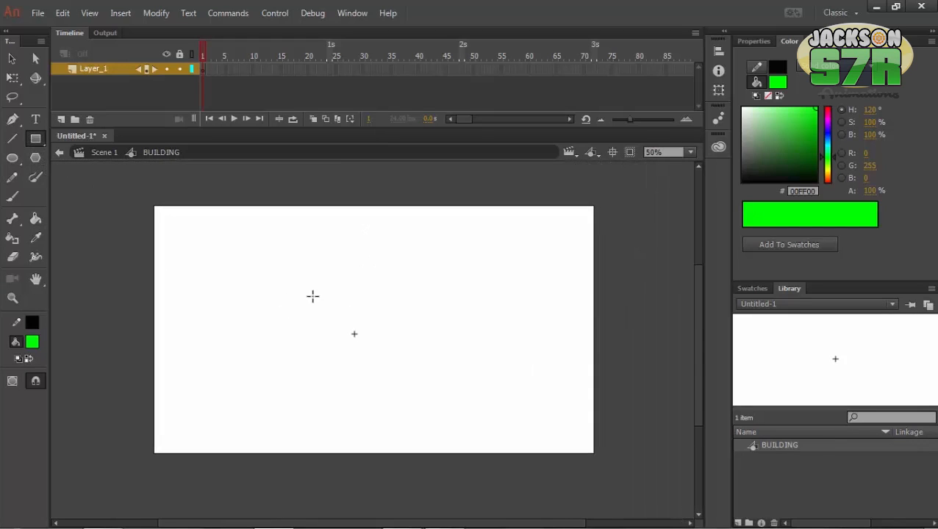
pyautogui.moveTo(309, 261); pyautogui.dragTo(415, 439)
pyautogui.hotkey('ctrl', 'z')
pyautogui.click(32, 324)
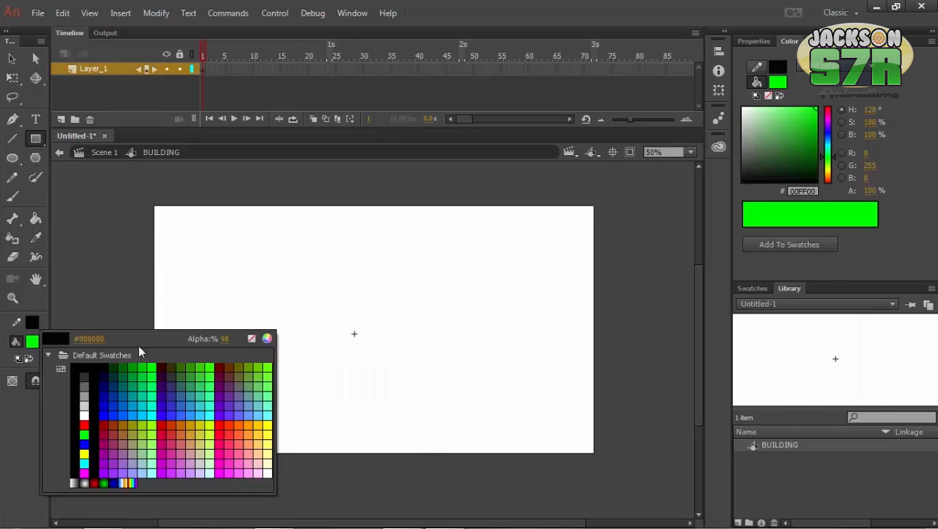
pyautogui.click(251, 339)
pyautogui.click(33, 342)
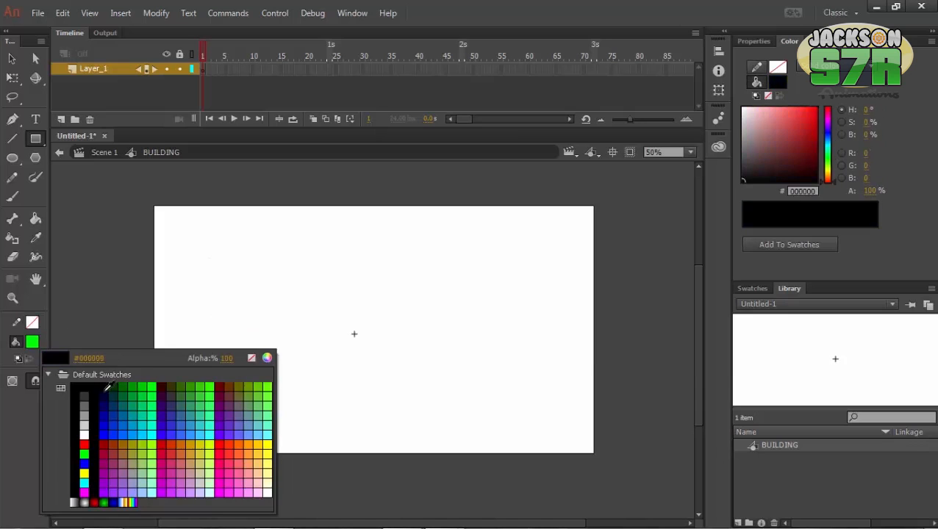
pyautogui.click(253, 438)
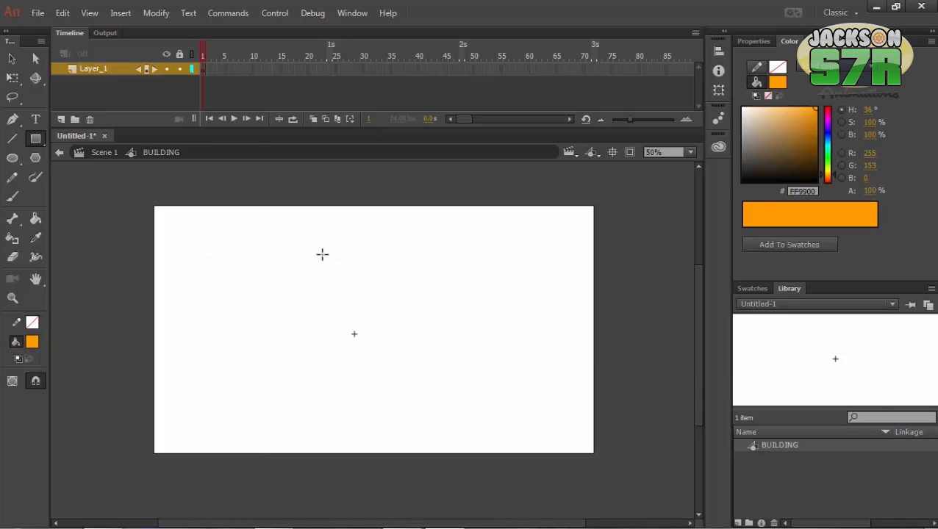
pyautogui.moveTo(294, 230); pyautogui.dragTo(418, 433)
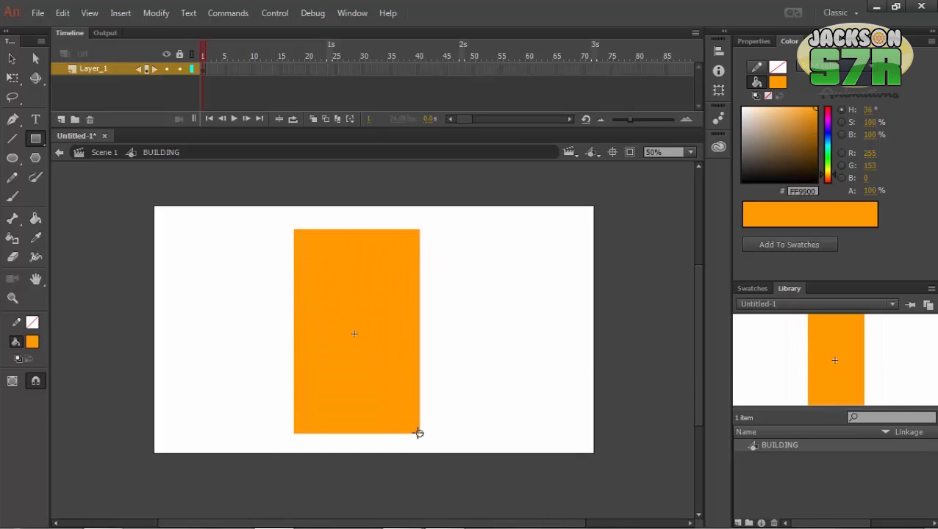
pyautogui.press('v')
pyautogui.click(406, 433)
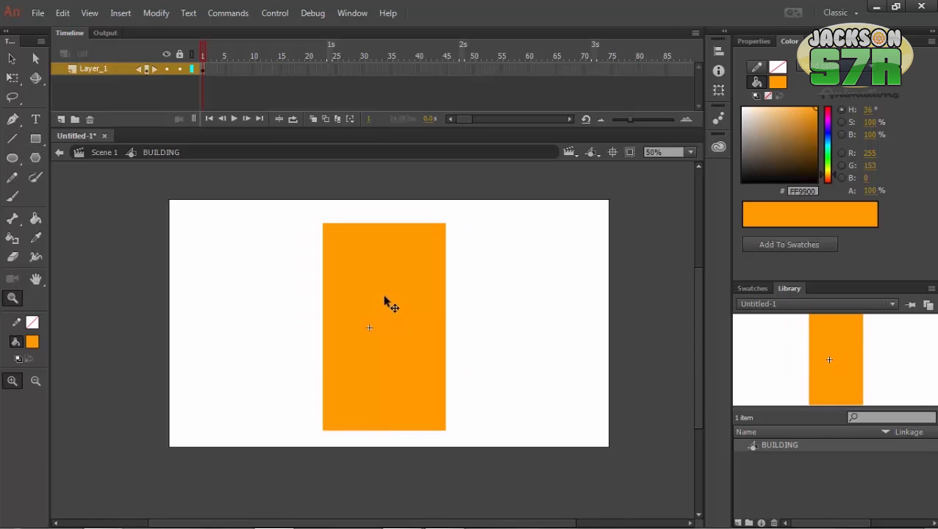
# Step: Convert the orange rectangle to a graphic symbol named FRONT VIEW
pyautogui.hotkey('ctrl', 'a')
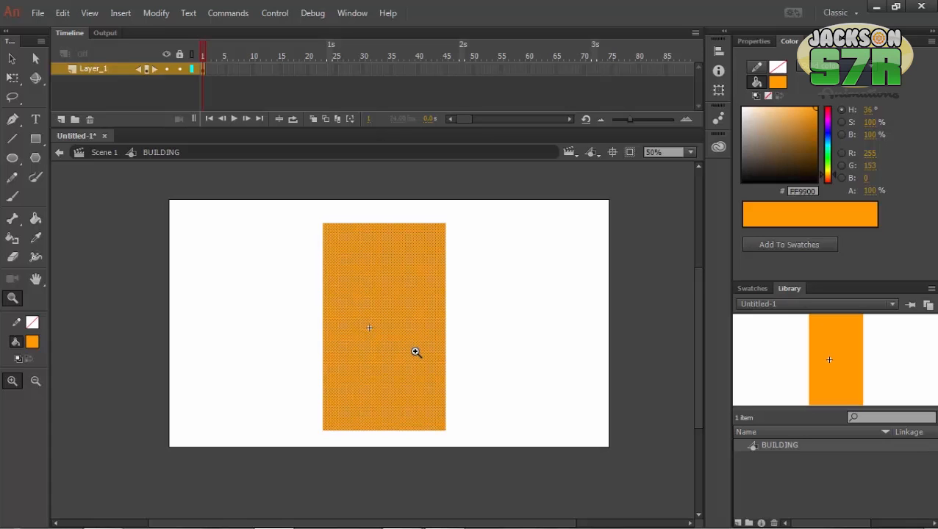
pyautogui.press('F8')
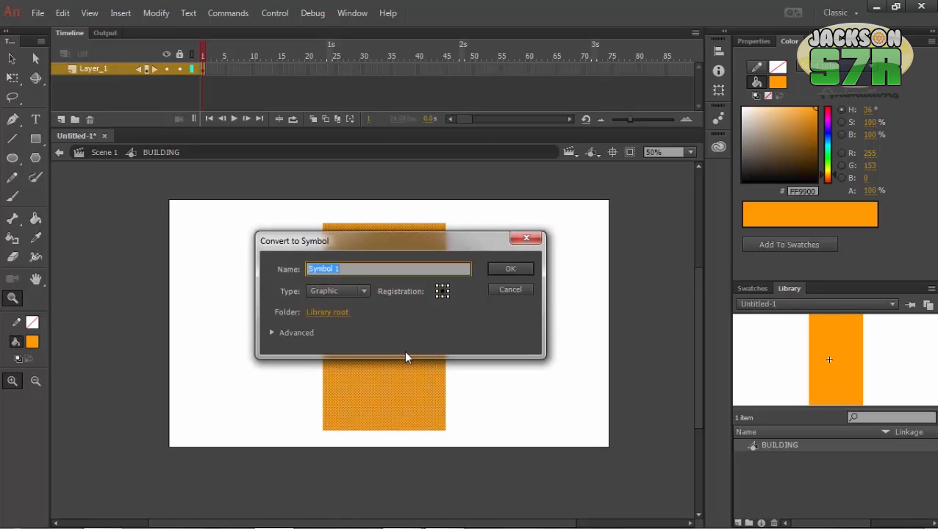
pyautogui.write('FRONT VIEW')
pyautogui.press('Return')
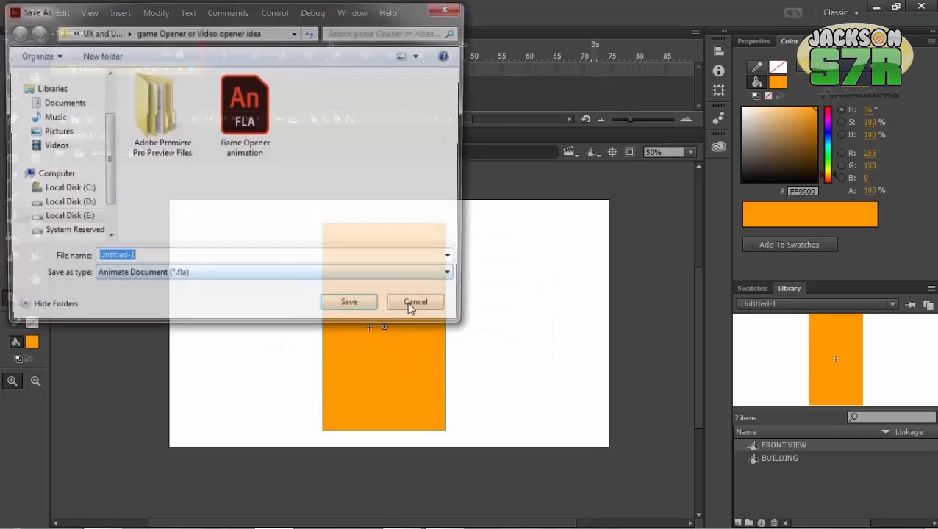
# Step: Save the document as an Animate file named 3D FROM 2D
pyautogui.hotkey('ctrl', 's')
pyautogui.write('3D FROM')
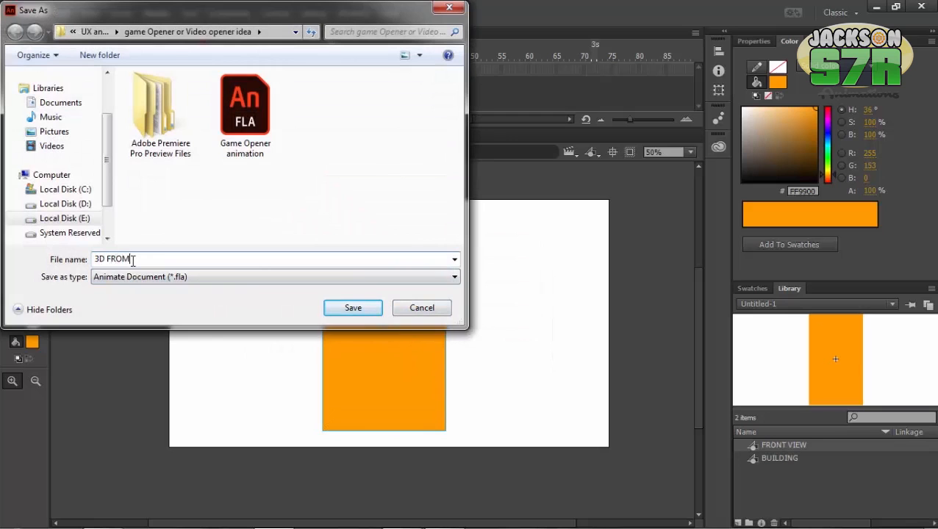
pyautogui.write(' 2D')
pyautogui.press('Return')
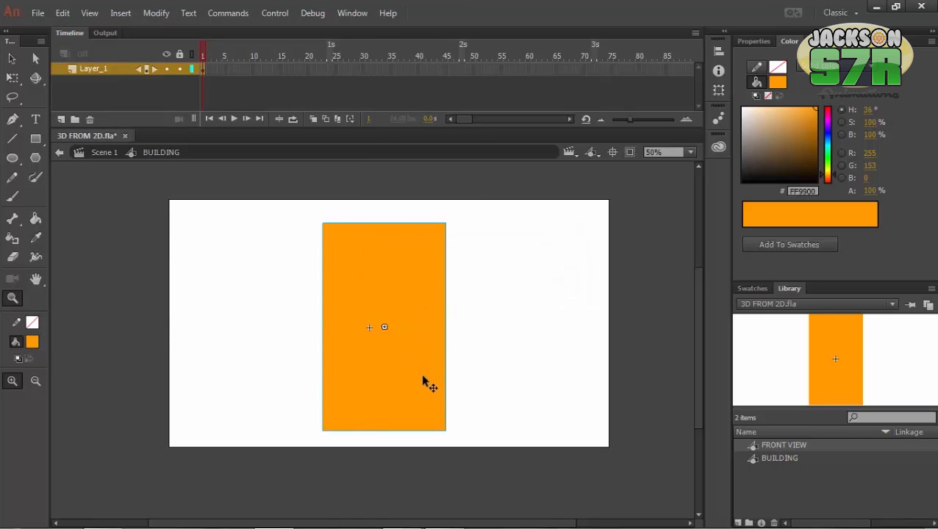
# Step: Inside the FRONT VIEW symbol, set the fill of the window squares to cyan #00E9FF and save the document
pyautogui.doubleClick(405, 355)
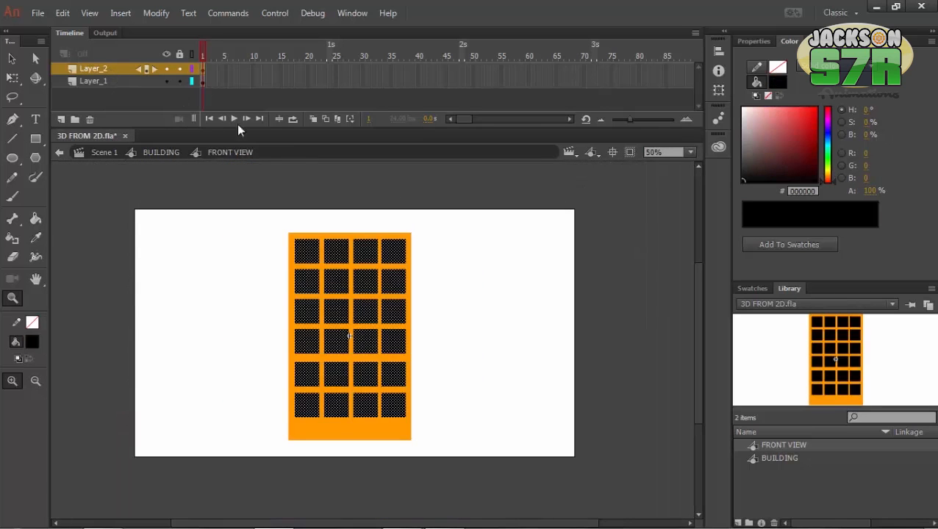
pyautogui.moveTo(826, 150)
pyautogui.mouseDown()
pyautogui.moveTo(828, 163)
pyautogui.moveTo(828, 144)
pyautogui.mouseUp()
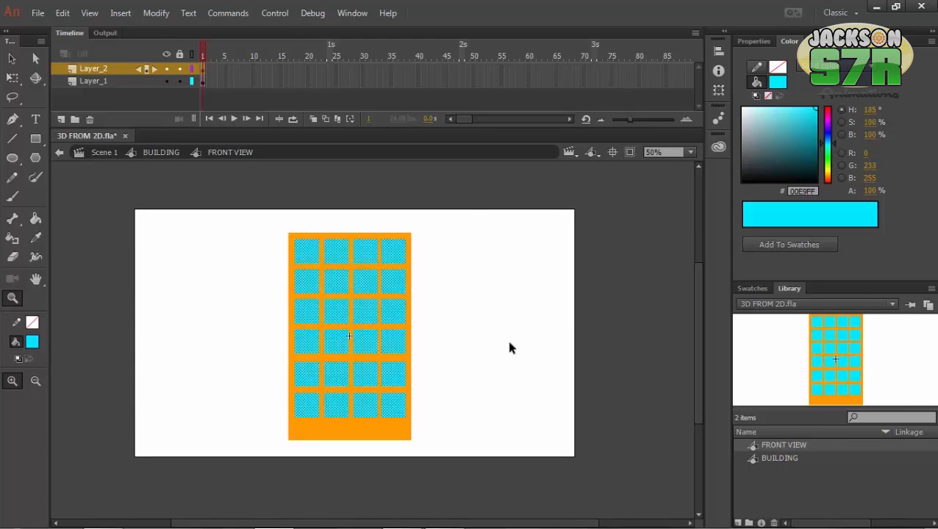
pyautogui.hotkey('ctrl', 's')
pyautogui.keyDown('alt'); pyautogui.click(389, 332); pyautogui.keyUp('alt')
pyautogui.click(387, 348)
pyautogui.moveTo(369, 357); pyautogui.dragTo(401, 317)
pyautogui.click(385, 314)
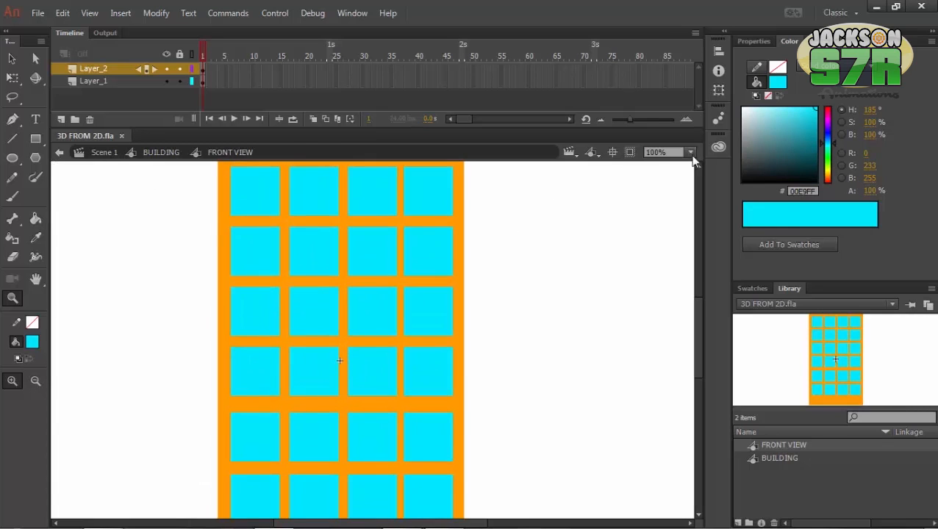
pyautogui.click(667, 152)
pyautogui.click(672, 171)
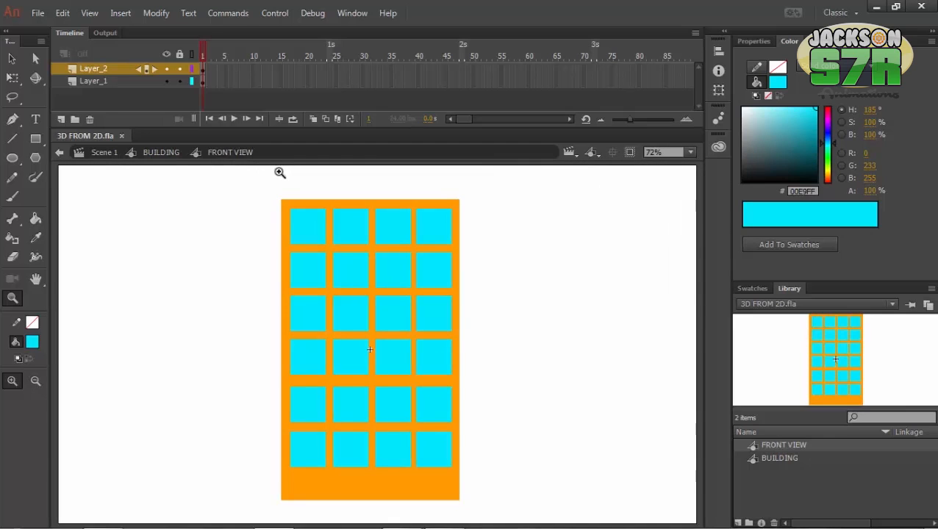
# Step: Go through Scene 1, the BUILDING symbol and the nested FRONT VIEW symbol to examine what its two layers contain
pyautogui.click(153, 154)
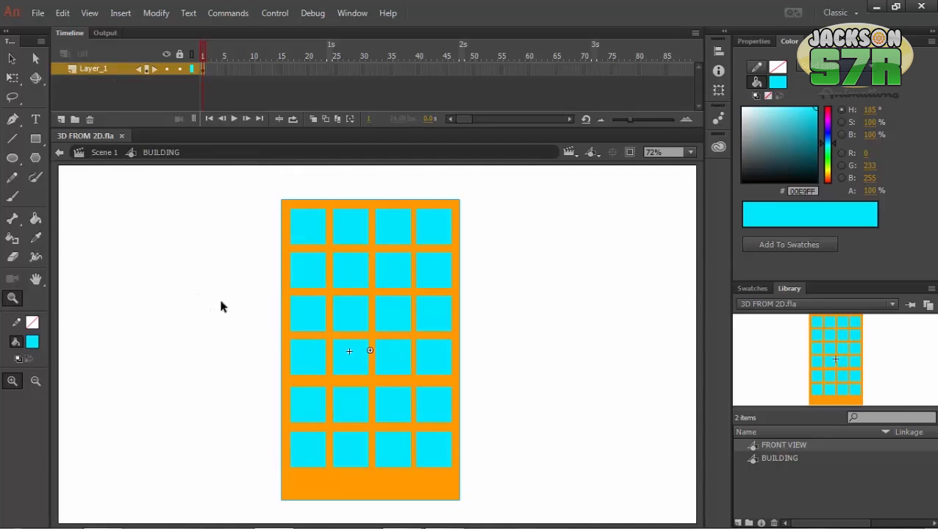
pyautogui.keyDown('ctrl'); pyautogui.click(221, 302); pyautogui.keyUp('ctrl')
pyautogui.keyDown('alt'); pyautogui.click(336, 319); pyautogui.keyUp('alt')
pyautogui.click(356, 339)
pyautogui.moveTo(351, 347); pyautogui.dragTo(273, 307)
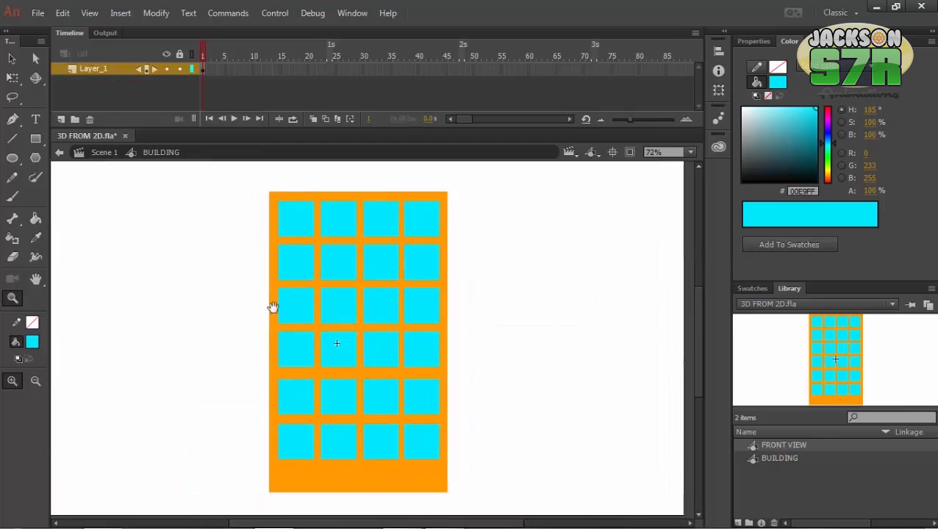
pyautogui.click(103, 154)
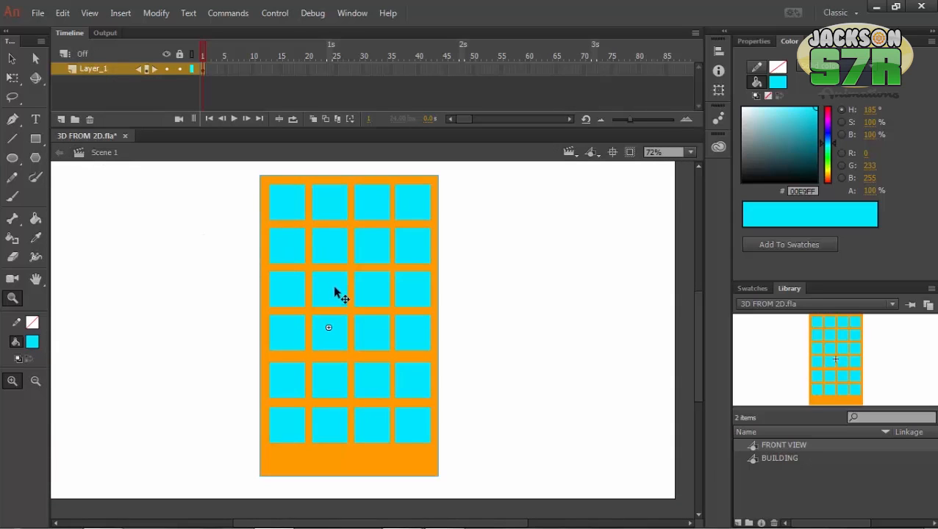
pyautogui.doubleClick(356, 300)
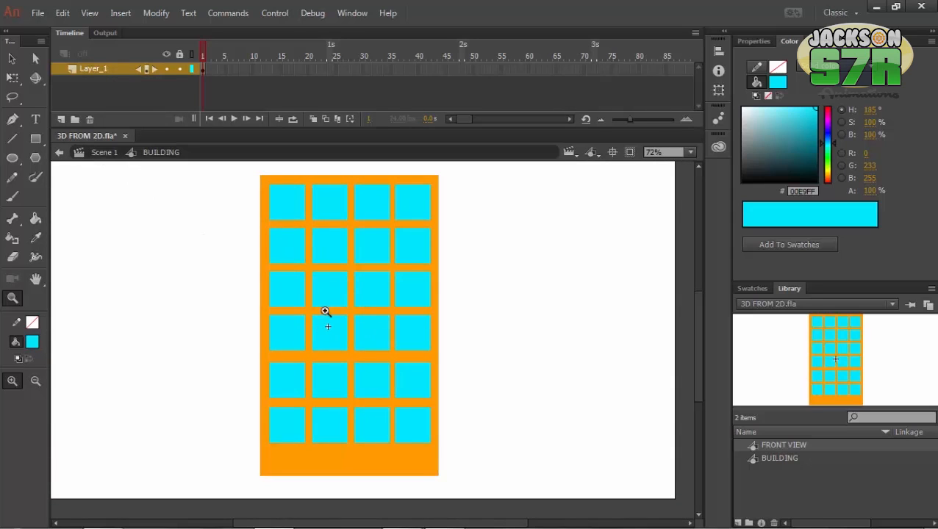
pyautogui.keyDown('ctrl'); pyautogui.click(345, 283); pyautogui.keyUp('ctrl')
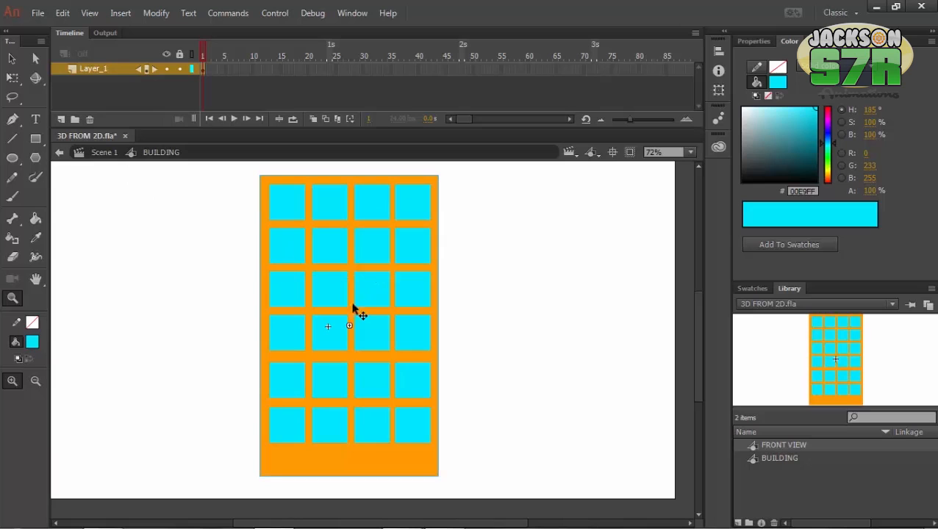
pyautogui.doubleClick(345, 271)
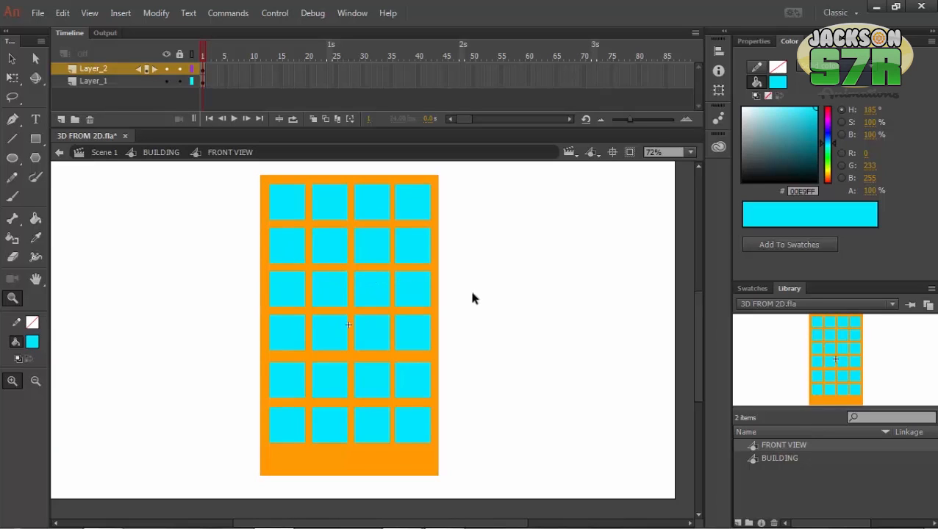
pyautogui.click(111, 69)
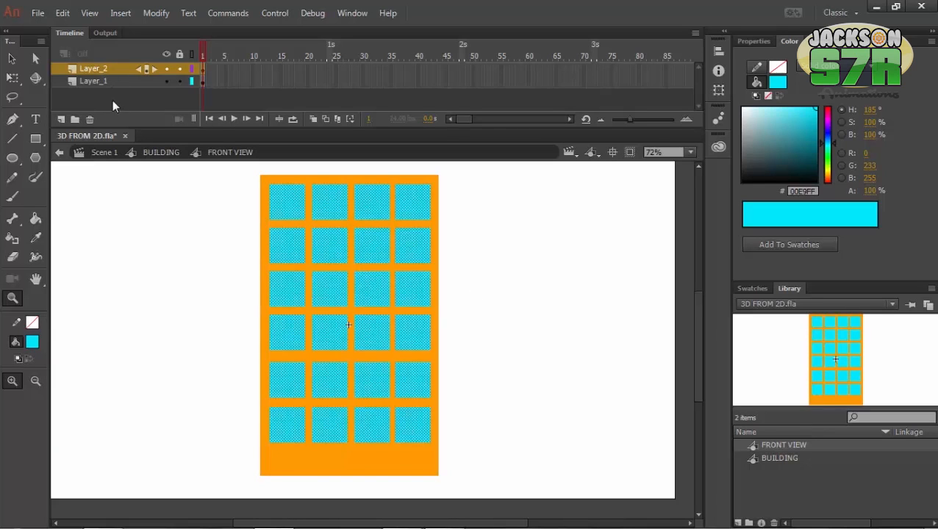
pyautogui.click(80, 83)
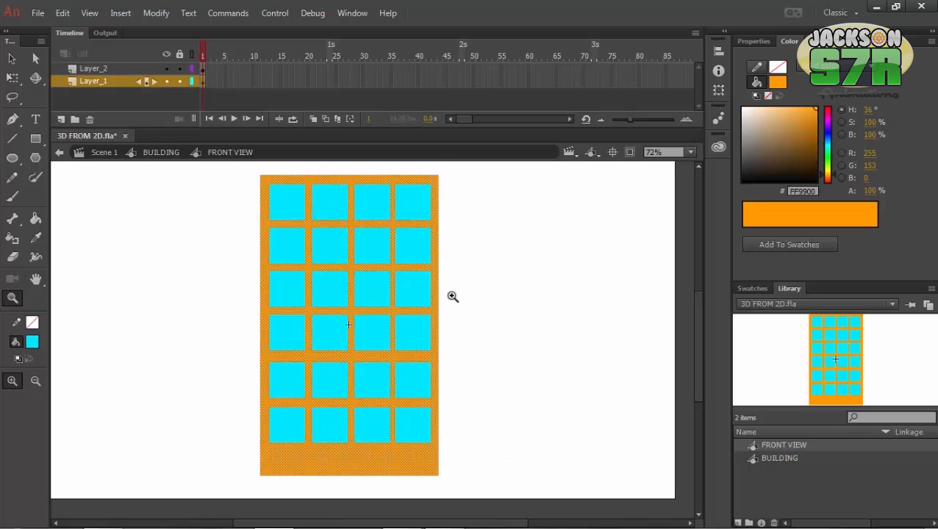
# Step: Return to the BUILDING symbol and move the front view instance sideways into the right half of the stage
pyautogui.click(158, 152)
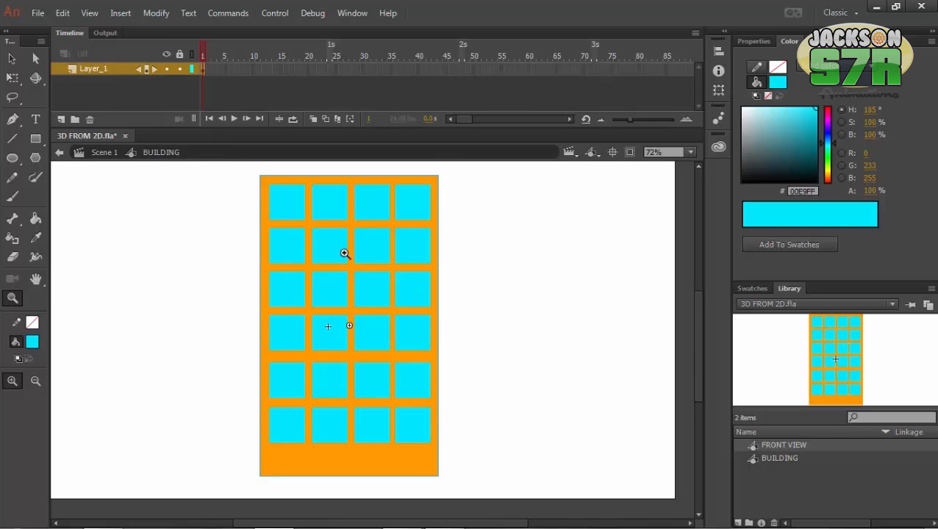
pyautogui.keyDown('ctrl'); pyautogui.click(495, 289); pyautogui.keyUp('ctrl')
pyautogui.moveTo(379, 343); pyautogui.dragTo(373, 335)
pyautogui.keyDown('alt'); pyautogui.click(372, 335); pyautogui.keyUp('alt')
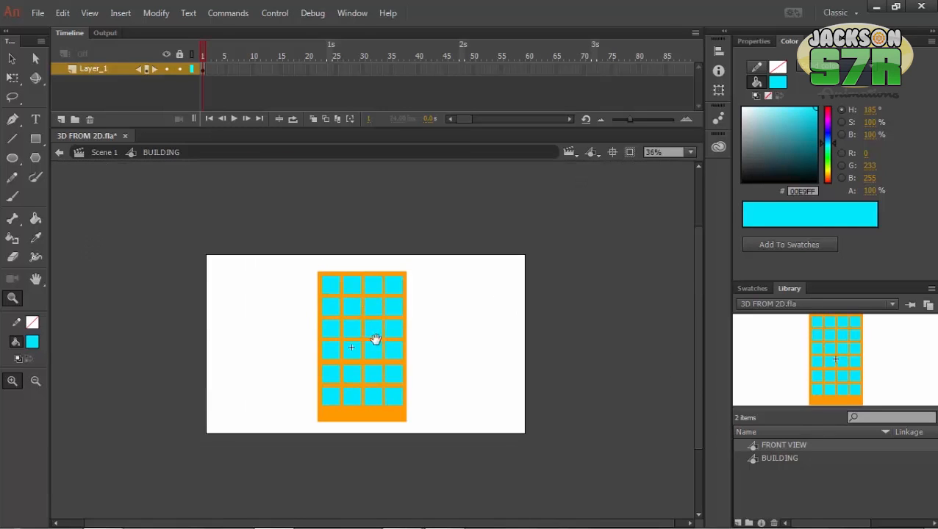
pyautogui.moveTo(383, 373); pyautogui.dragTo(471, 374)
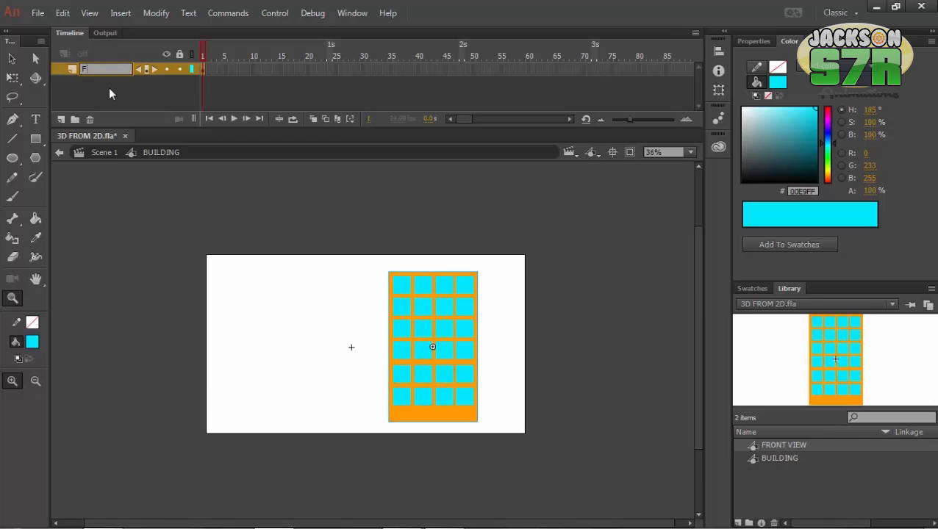
# Step: Name the front view's layer FRONT VIEW and add a layer above it named SIDE VIEW
pyautogui.press('Return')
pyautogui.click(62, 119)
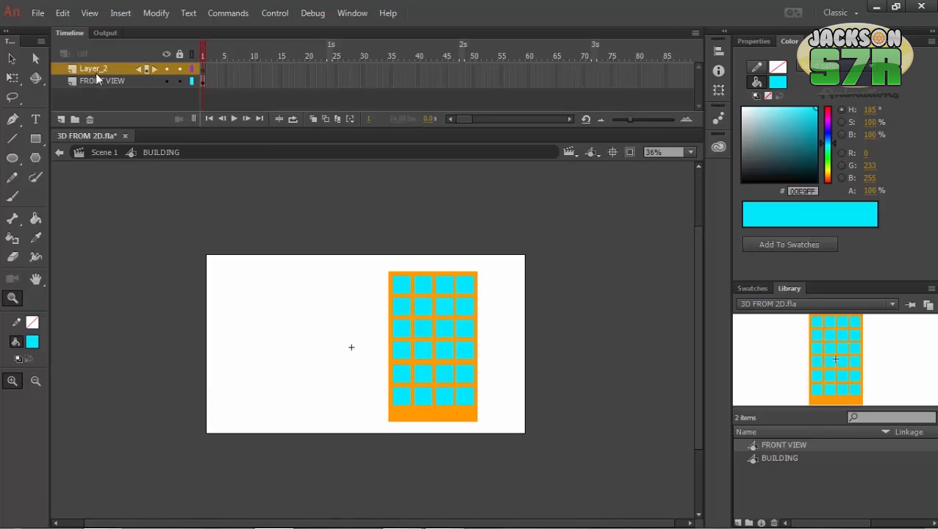
pyautogui.doubleClick(92, 67)
pyautogui.press('BackSpace')
pyautogui.write('SIDE VIEW')
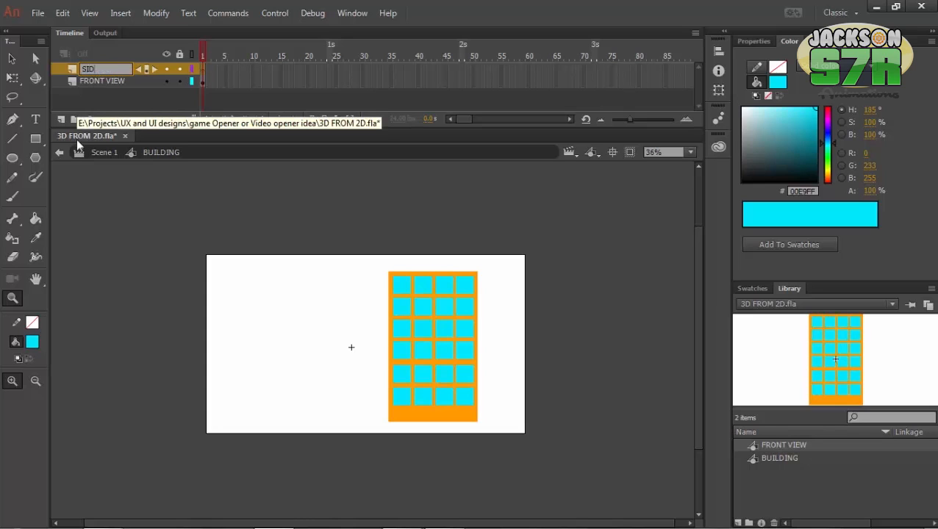
pyautogui.press('Return')
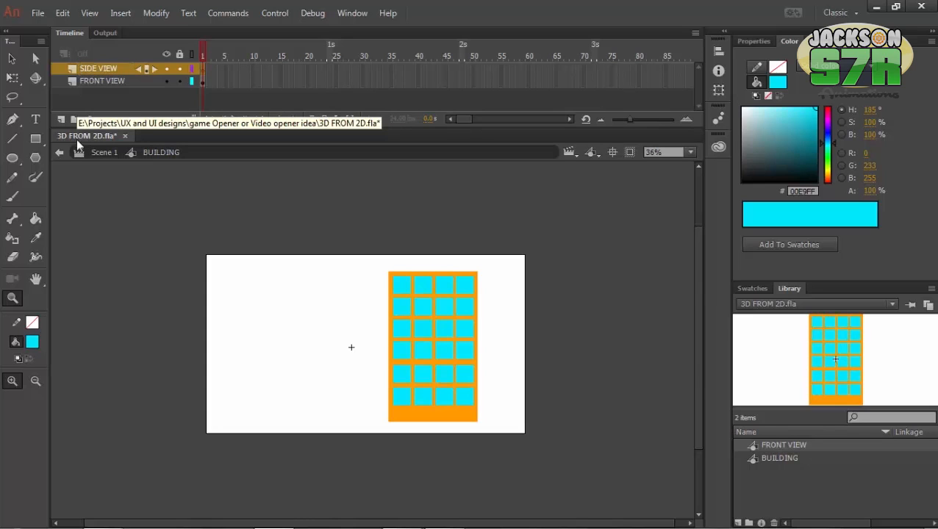
# Step: For a rectangle on the SIDE VIEW layer, sample the front view's orange as the fill and darken it to #BB760F
pyautogui.click(429, 320)
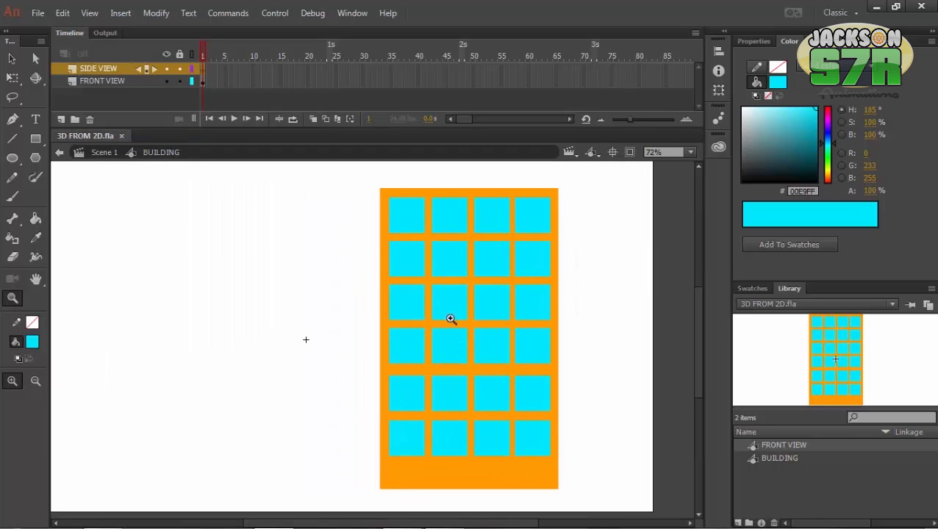
pyautogui.click(459, 329)
pyautogui.click(97, 69)
pyautogui.moveTo(323, 363); pyautogui.dragTo(346, 364)
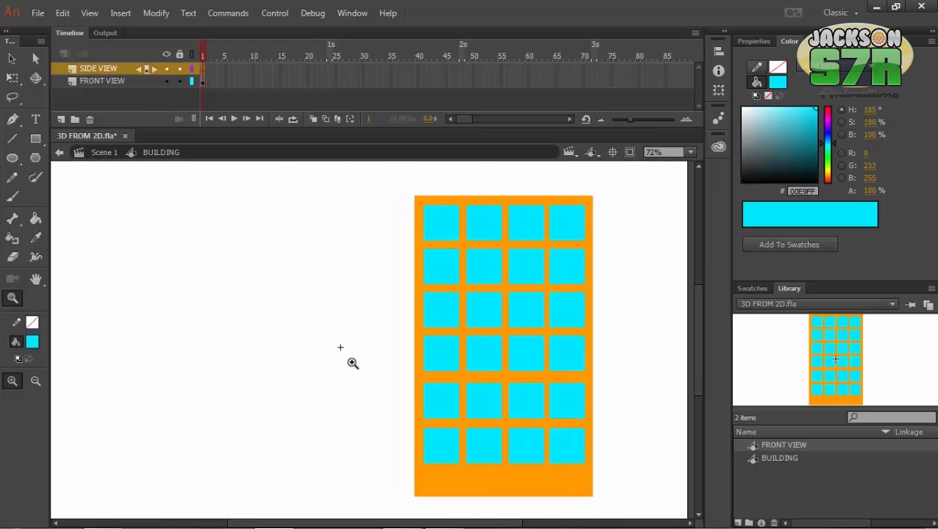
pyautogui.click(36, 140)
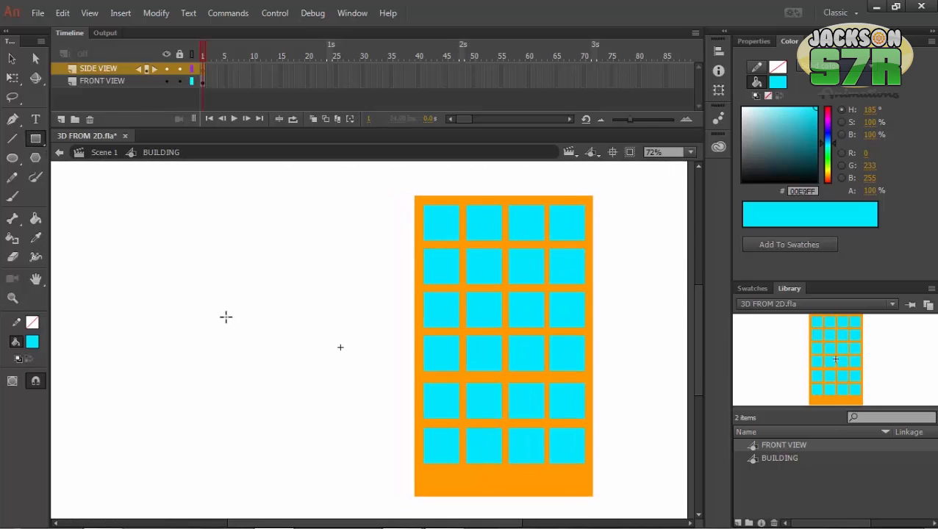
pyautogui.click(33, 345)
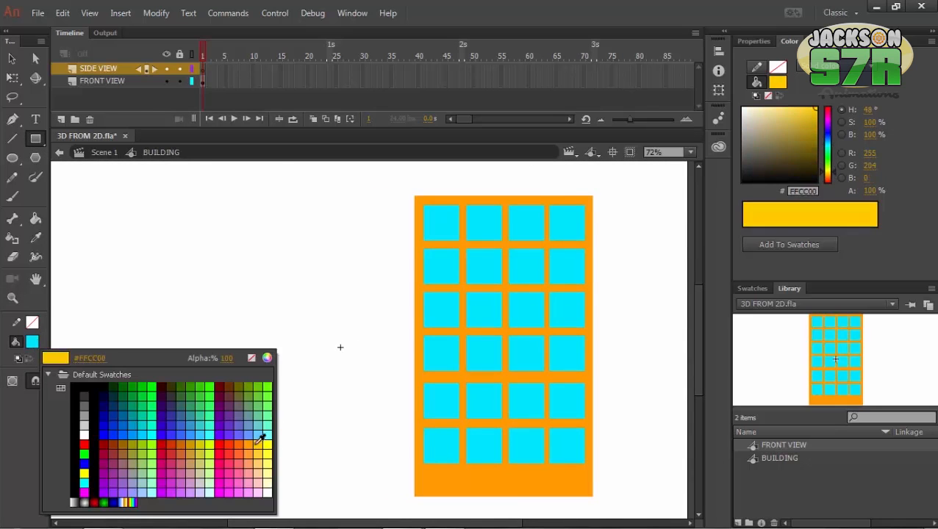
pyautogui.click(452, 477)
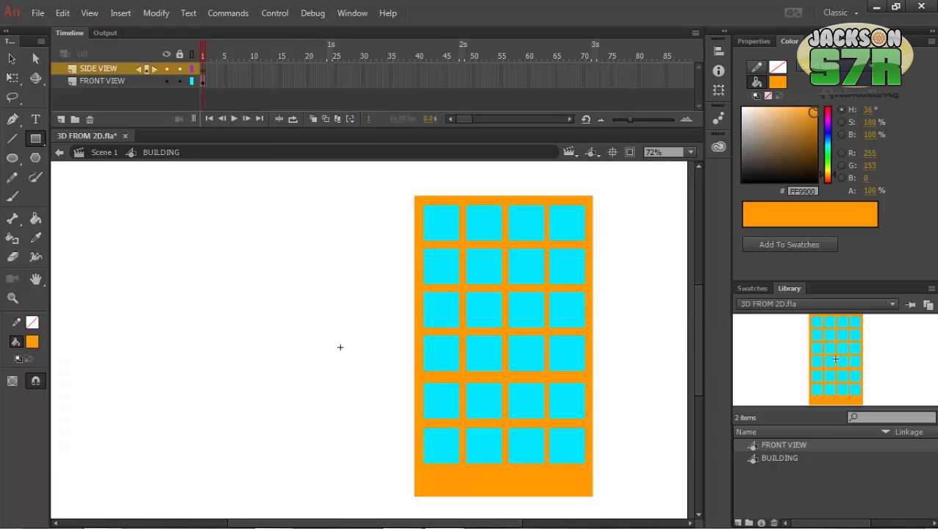
pyautogui.moveTo(816, 119); pyautogui.dragTo(803, 166)
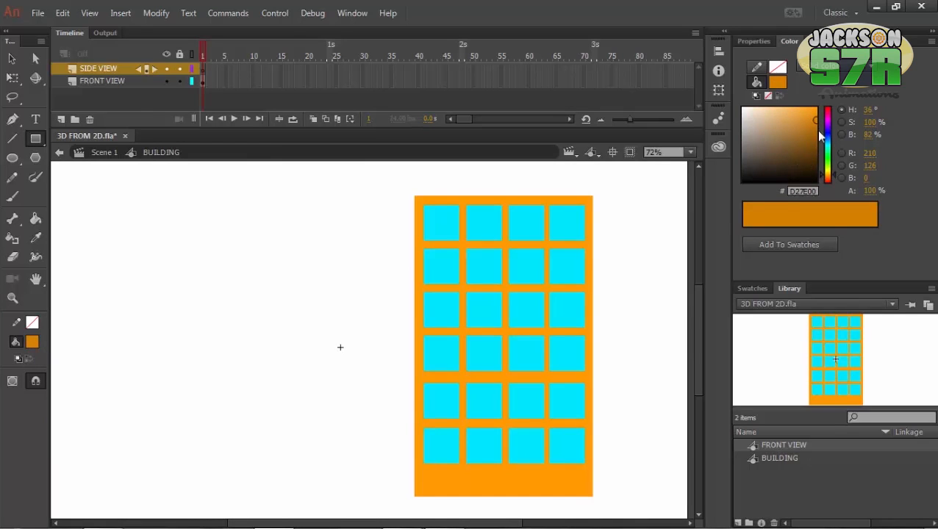
pyautogui.moveTo(812, 122); pyautogui.dragTo(810, 128)
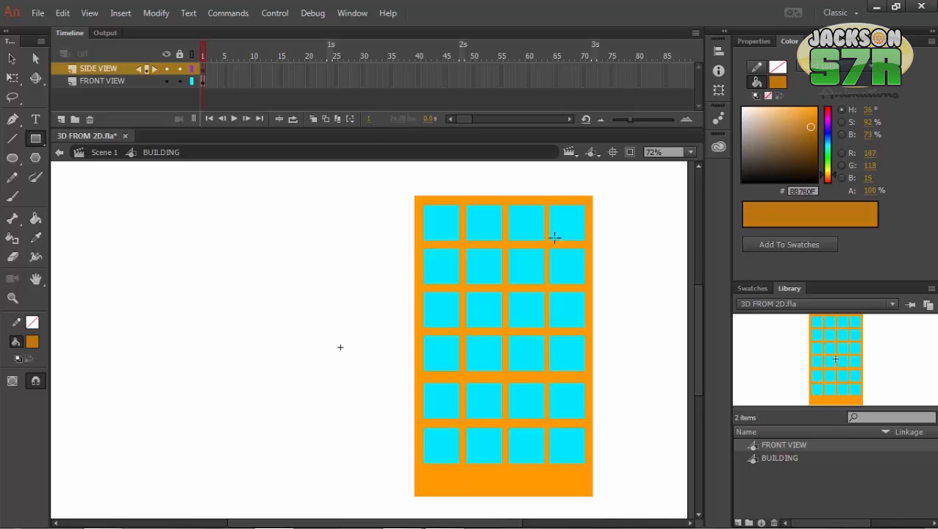
# Step: Draw a tall brown rectangle on the SIDE VIEW layer, beside the front view, and stretch it to the front view's height
pyautogui.press('space')
pyautogui.moveTo(225, 288); pyautogui.dragTo(249, 285)
pyautogui.moveTo(157, 185)
pyautogui.mouseDown()
pyautogui.moveTo(263, 365)
pyautogui.moveTo(288, 388)
pyautogui.moveTo(308, 479)
pyautogui.mouseUp()
pyautogui.moveTo(280, 426); pyautogui.dragTo(377, 438)
pyautogui.press('q')
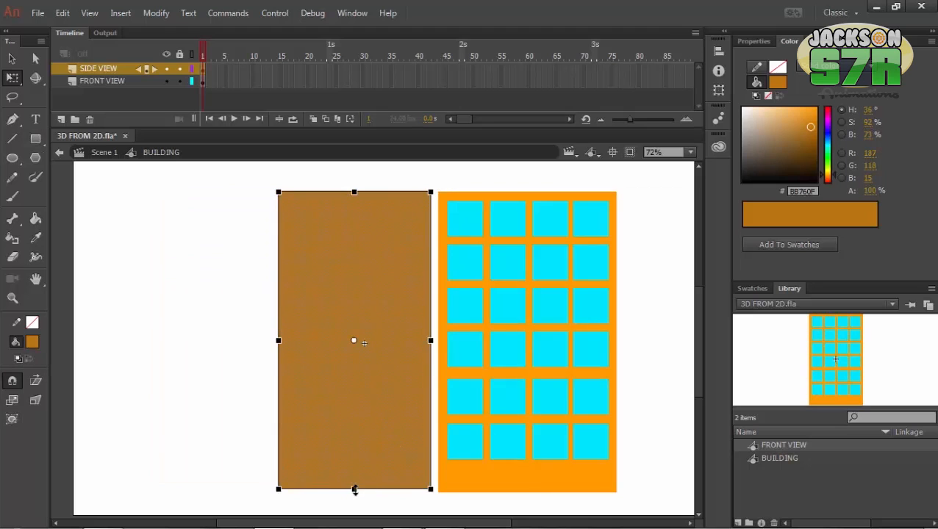
pyautogui.moveTo(354, 491); pyautogui.dragTo(355, 493)
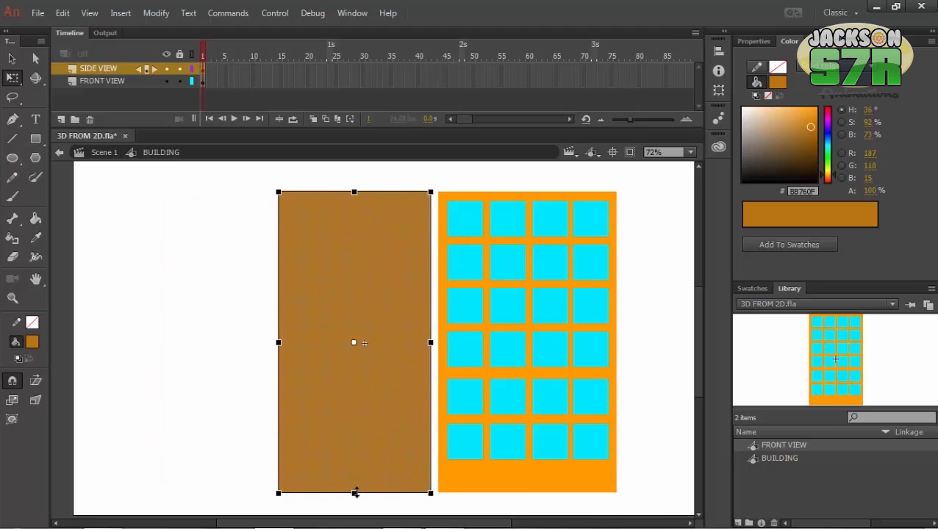
# Step: Move the brown rectangle farther away from the front view and convert it to a graphic symbol named SIDE VIEW
pyautogui.click(250, 445)
pyautogui.click(377, 429)
pyautogui.moveTo(360, 446); pyautogui.dragTo(278, 441)
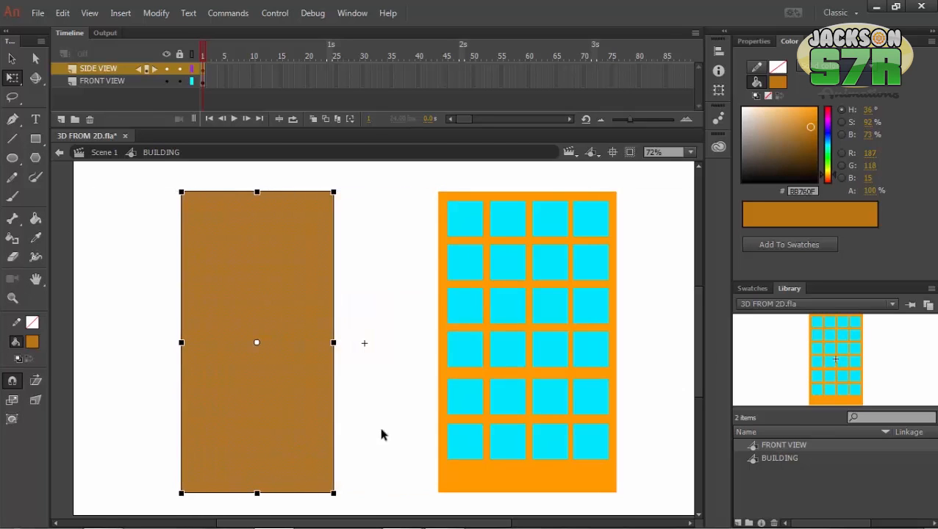
pyautogui.click(383, 437)
pyautogui.click(316, 388)
pyautogui.press('F8')
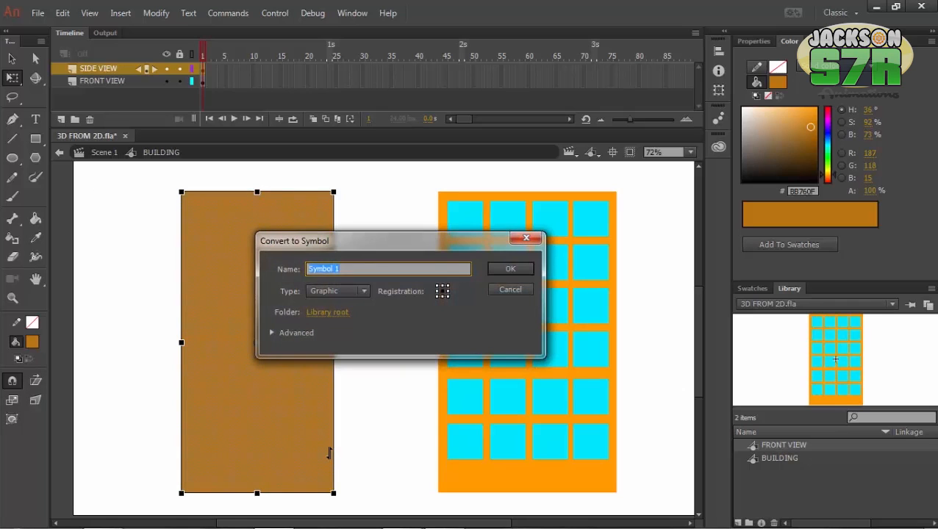
pyautogui.write('SIDE VIEW')
pyautogui.press('Return')
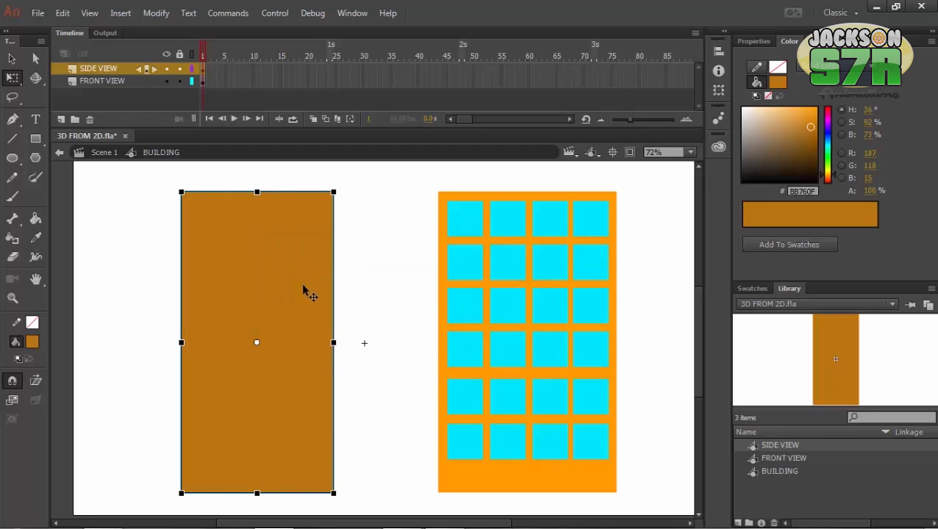
# Step: Inside the SIDE VIEW symbol, add a new layer and place a row of four blue #2290DE window squares along the wall's upper edge
pyautogui.doubleClick(301, 288)
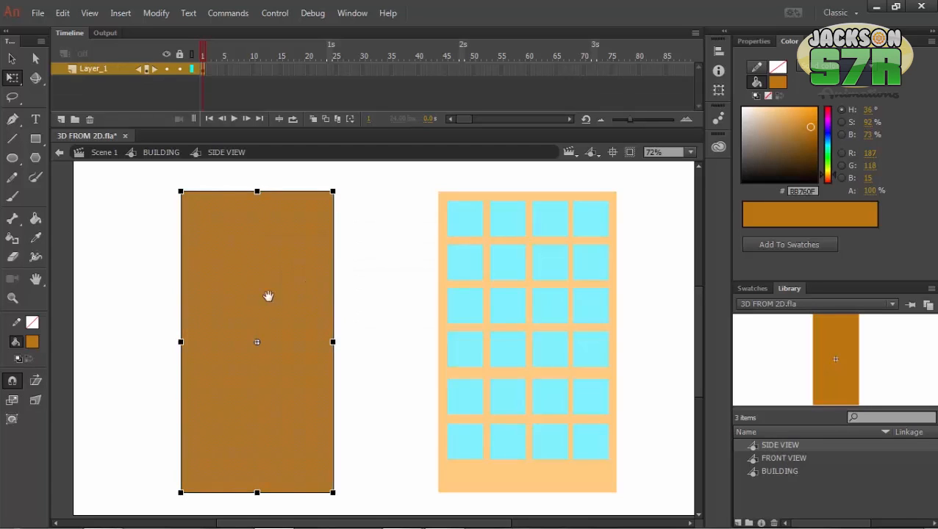
pyautogui.click(77, 70)
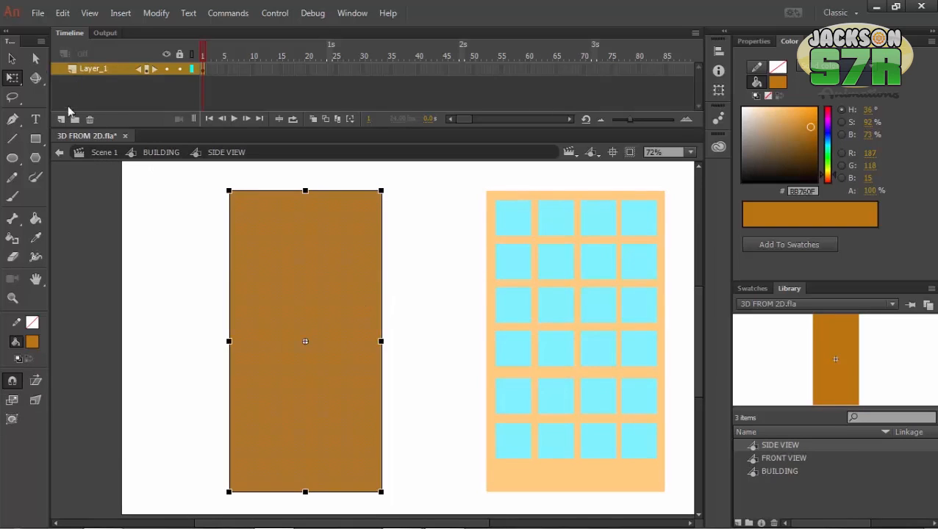
pyautogui.click(61, 119)
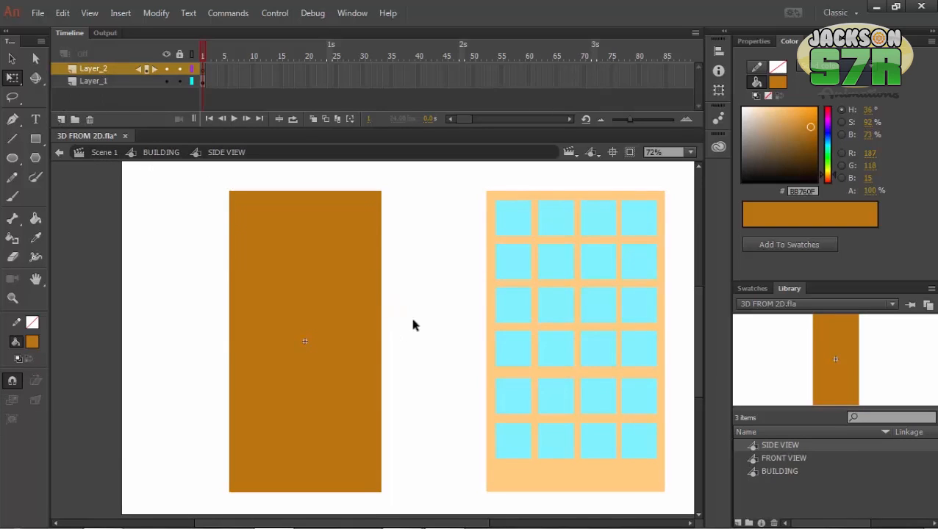
pyautogui.press('z')
pyautogui.click(340, 263)
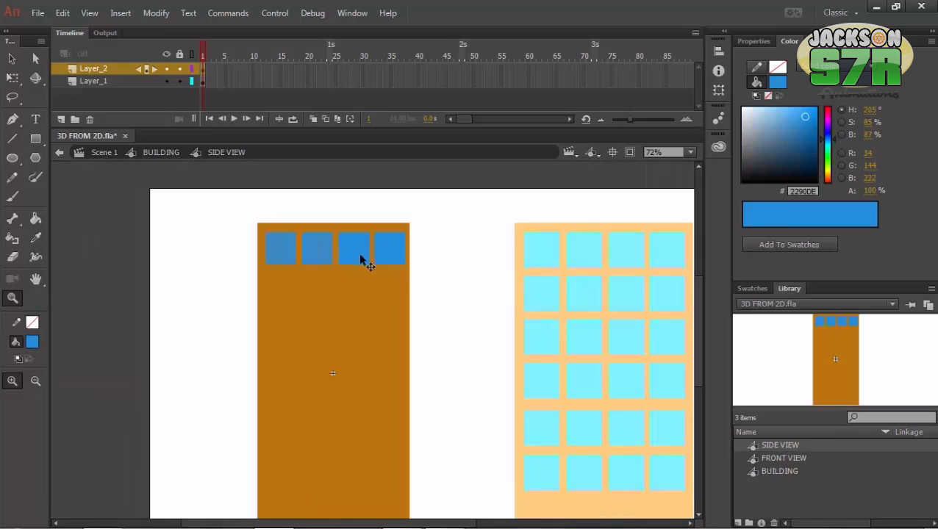
# Step: Duplicate the window row down the brown wall until it has seven rows, and save the document
pyautogui.moveTo(360, 258); pyautogui.dragTo(353, 324)
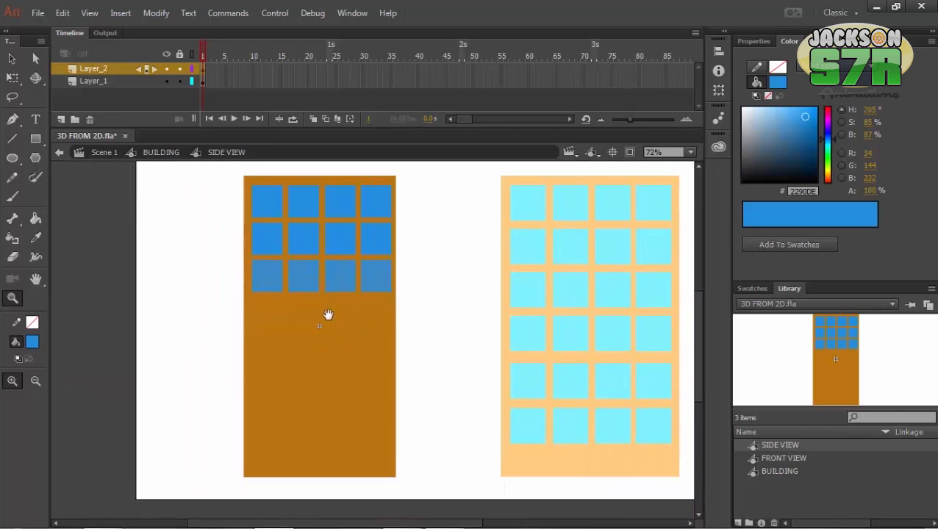
pyautogui.moveTo(358, 270); pyautogui.dragTo(360, 391)
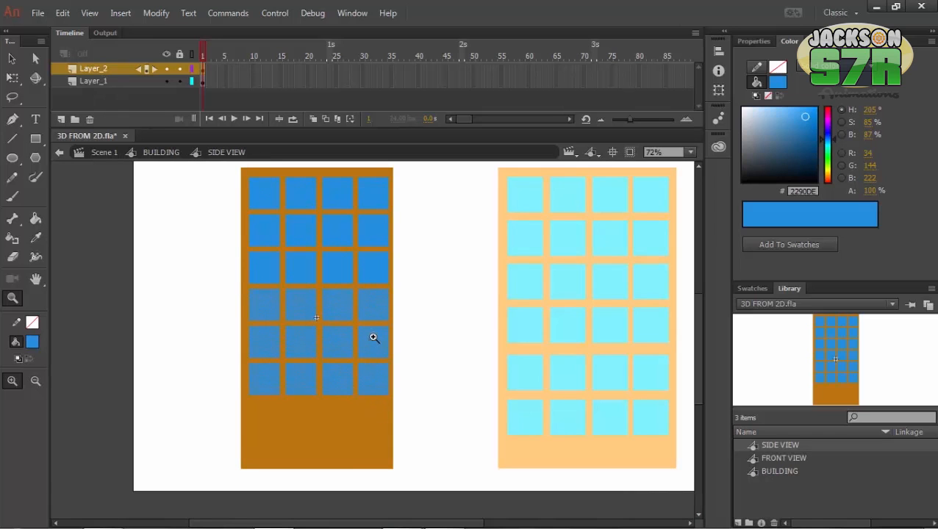
pyautogui.scroll(-2, 318, 297)
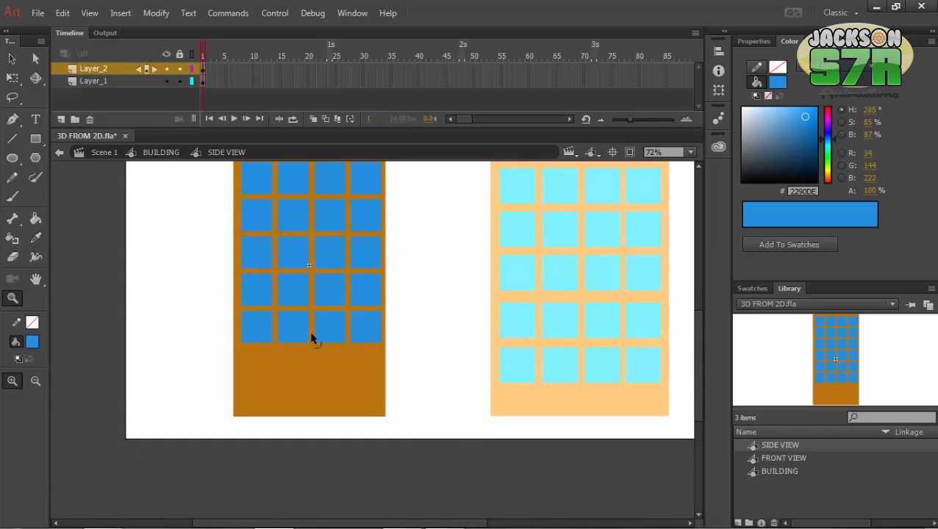
pyautogui.moveTo(338, 355); pyautogui.dragTo(332, 367)
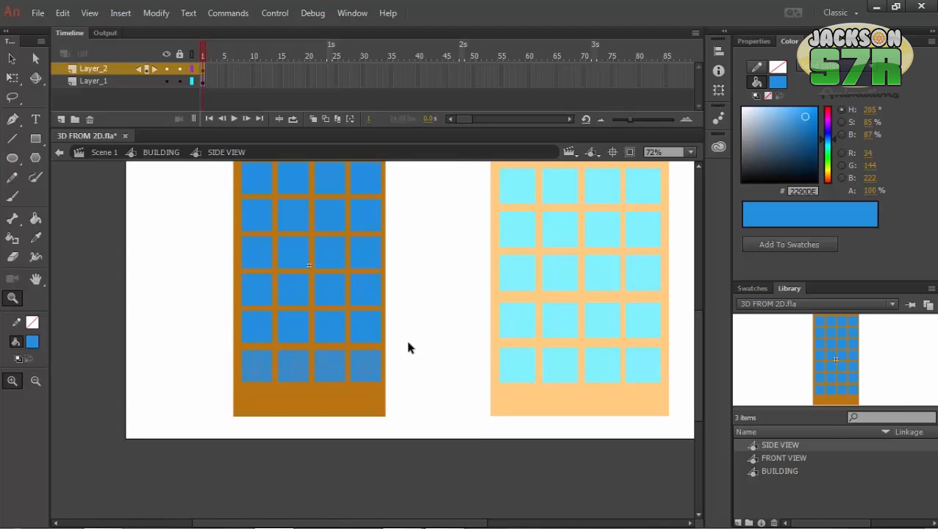
pyautogui.hotkey('ctrl', '-')
pyautogui.hotkey('ctrl', 's')
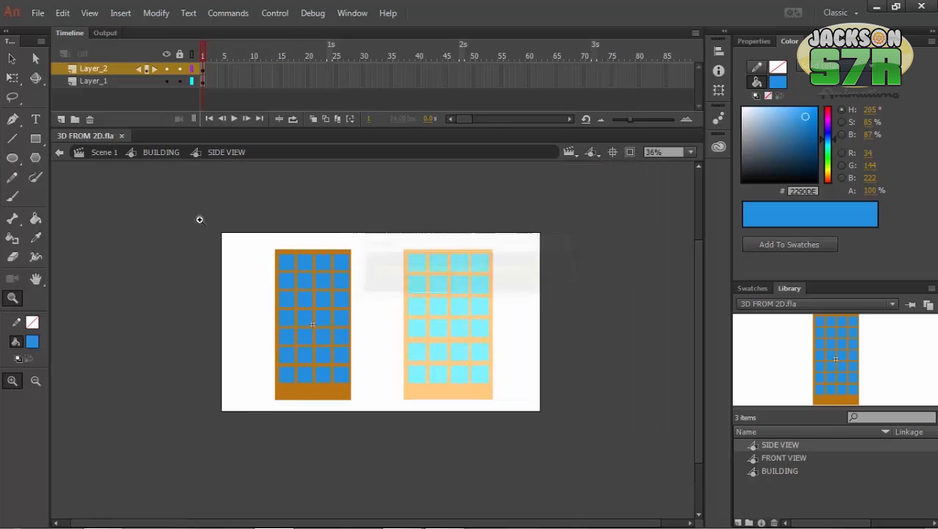
# Step: Set the fill of all side view window squares to the brighter blue #00B1FF and save the document
pyautogui.click(351, 298)
pyautogui.moveTo(333, 329); pyautogui.dragTo(328, 277)
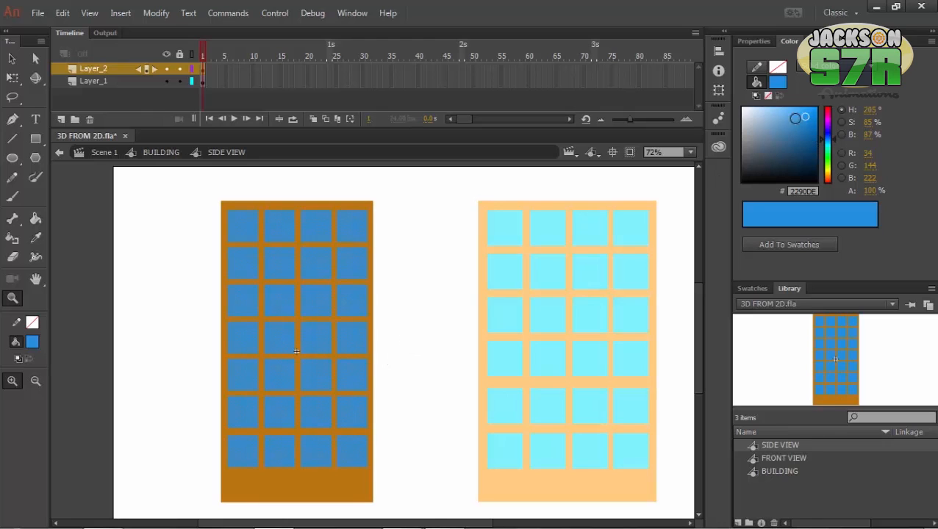
pyautogui.moveTo(806, 116); pyautogui.dragTo(806, 116)
pyautogui.moveTo(806, 114); pyautogui.dragTo(803, 113)
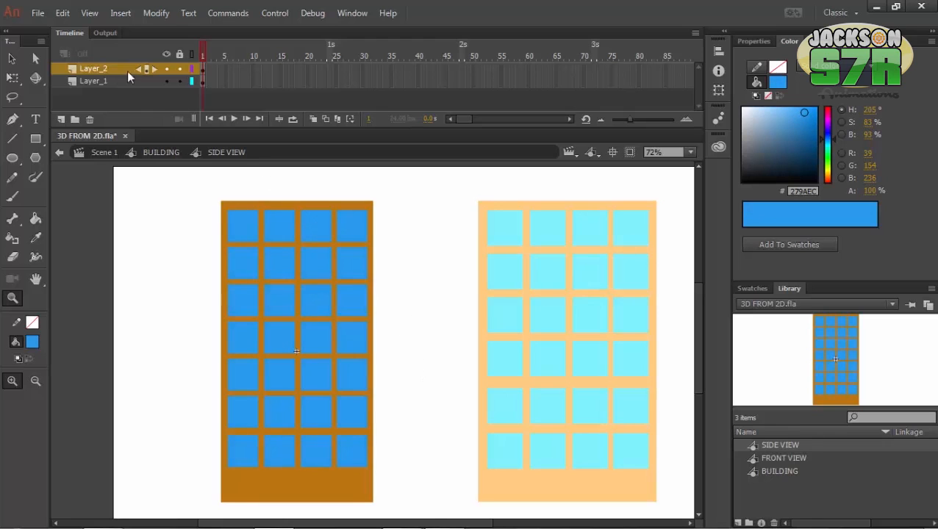
pyautogui.moveTo(805, 114); pyautogui.dragTo(816, 108)
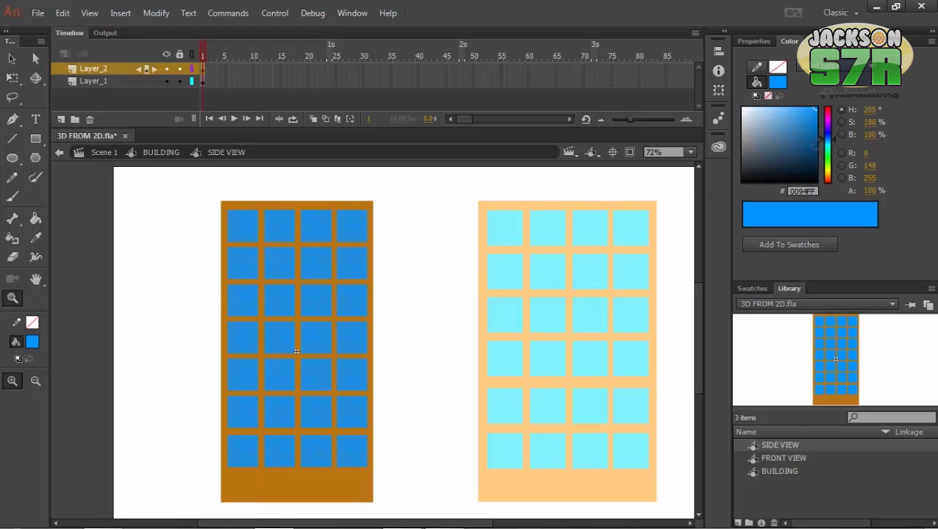
pyautogui.moveTo(829, 144); pyautogui.dragTo(826, 138)
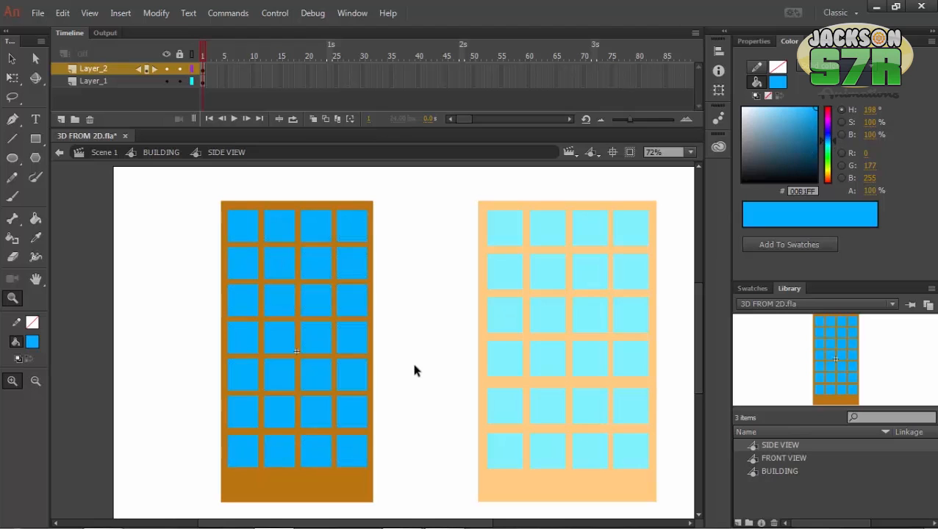
pyautogui.scroll(-1, 400, 341)
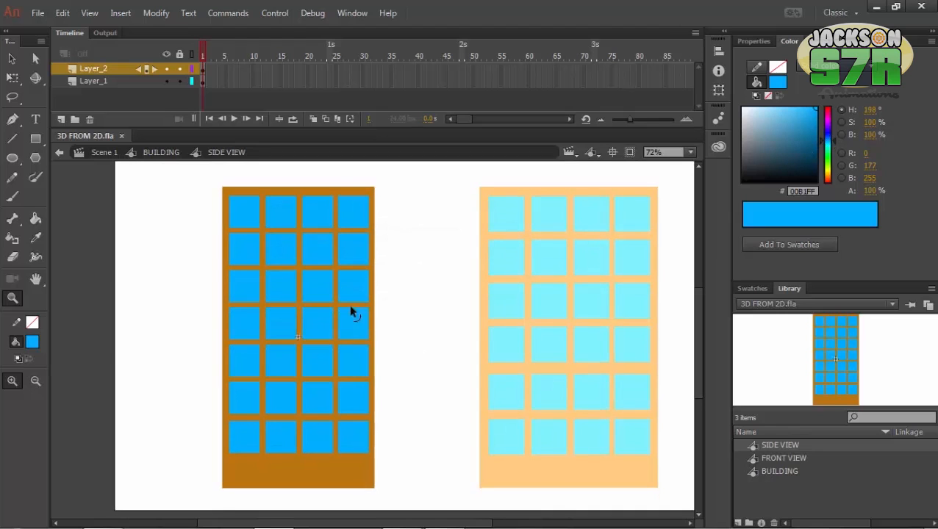
# Step: Return to the BUILDING symbol and move the side view and front view instances farther apart, toward opposite edges of the stage
pyautogui.click(163, 153)
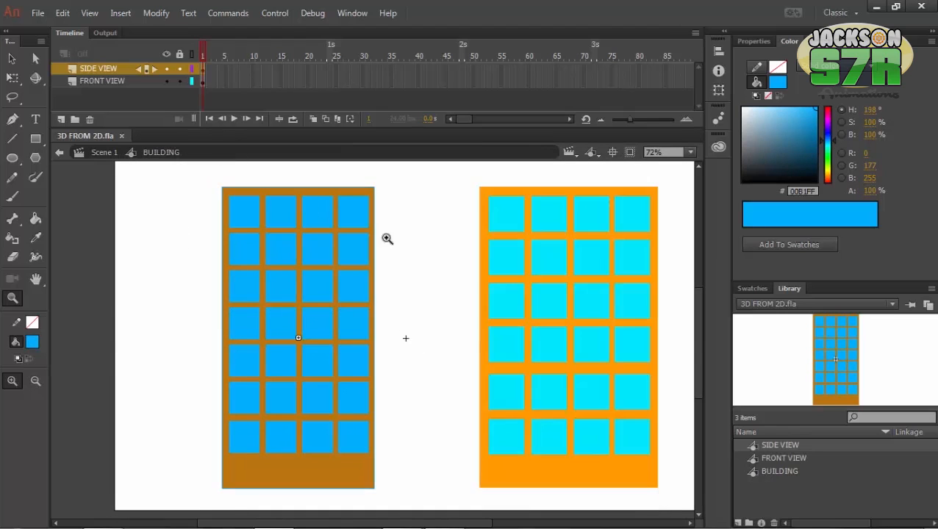
pyautogui.keyDown('alt'); pyautogui.click(387, 303); pyautogui.keyUp('alt')
pyautogui.moveTo(392, 346); pyautogui.dragTo(357, 303)
pyautogui.click(330, 296)
pyautogui.moveTo(305, 316); pyautogui.dragTo(261, 270)
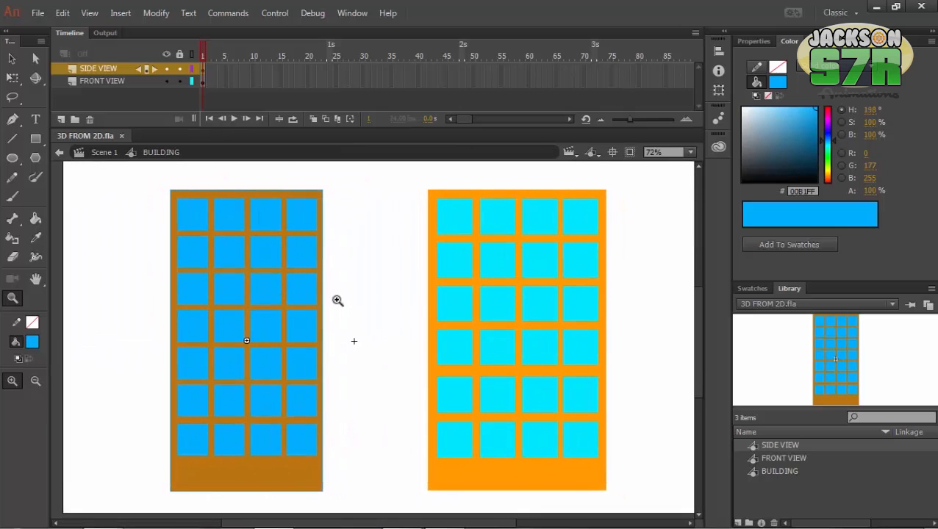
pyautogui.scroll(1, 331, 314)
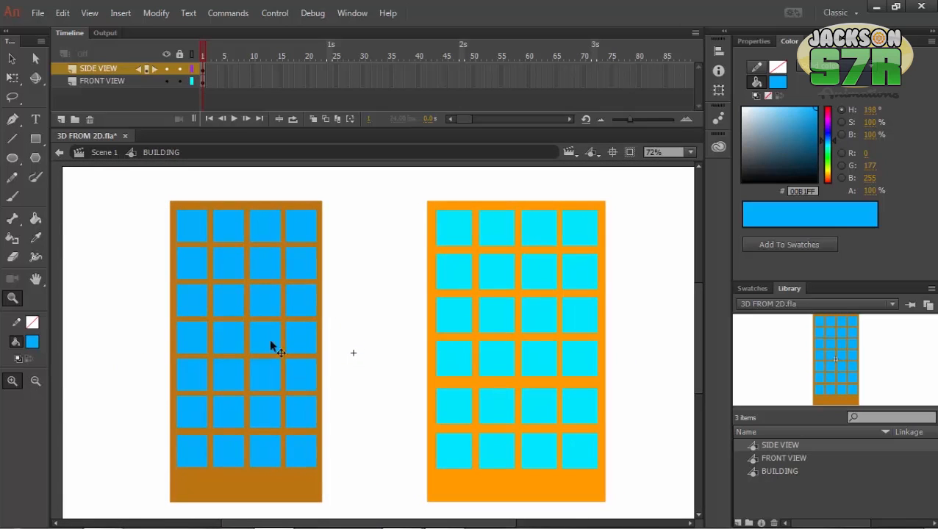
pyautogui.moveTo(339, 333); pyautogui.dragTo(343, 315)
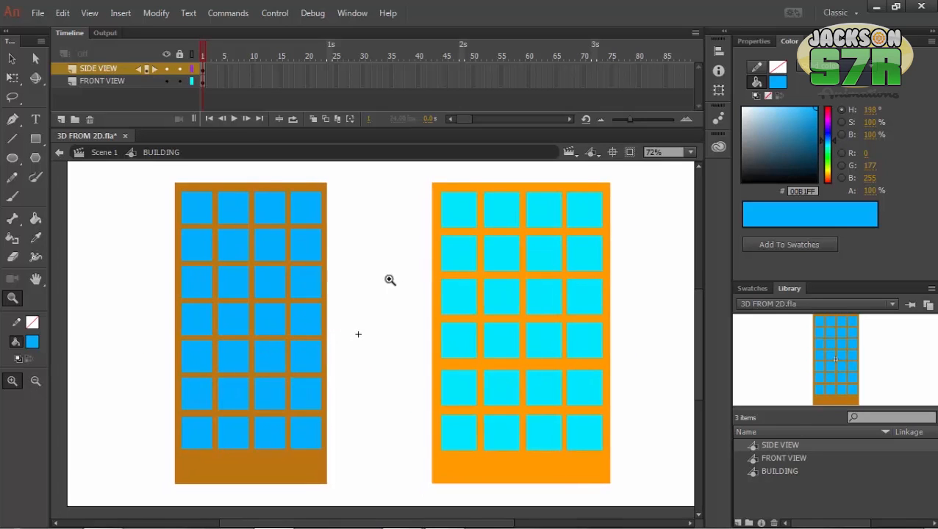
pyautogui.moveTo(242, 314); pyautogui.dragTo(200, 313)
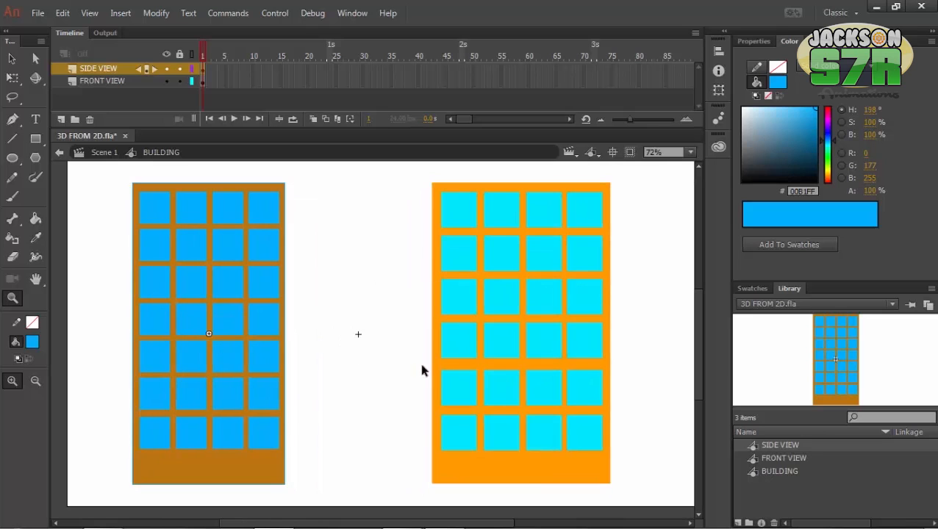
pyautogui.moveTo(486, 328); pyautogui.dragTo(517, 329)
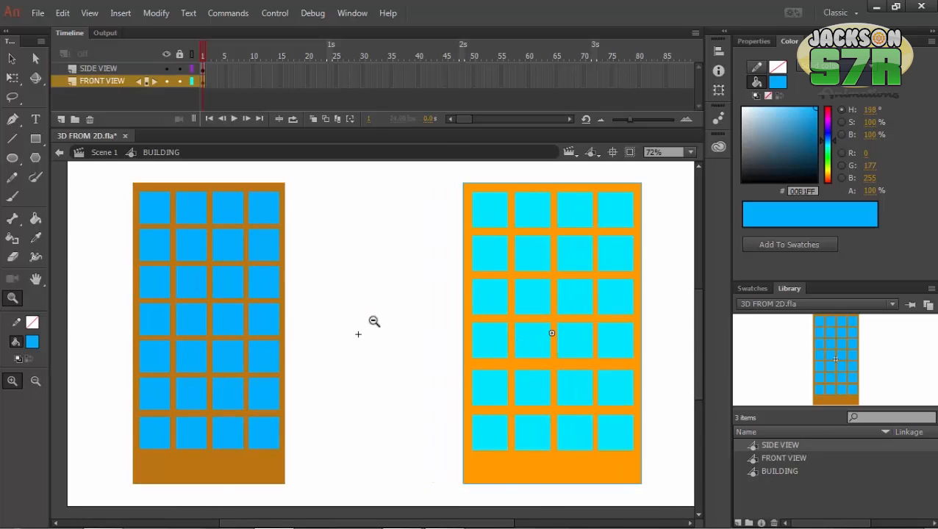
# Step: Add a new layer named TOP VIEW between the SIDE VIEW and FRONT VIEW layers
pyautogui.keyDown('alt'); pyautogui.click(374, 321); pyautogui.keyUp('alt')
pyautogui.click(358, 331)
pyautogui.moveTo(356, 328); pyautogui.dragTo(349, 345)
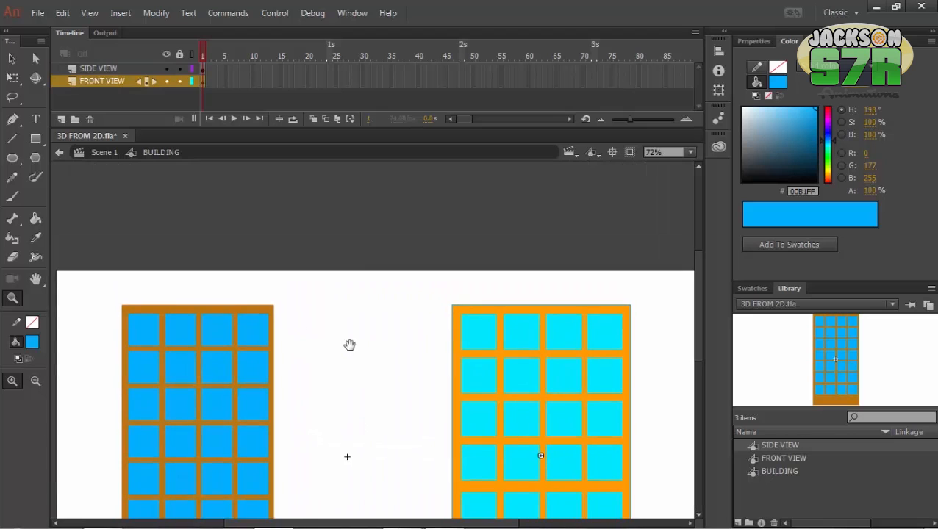
pyautogui.click(35, 138)
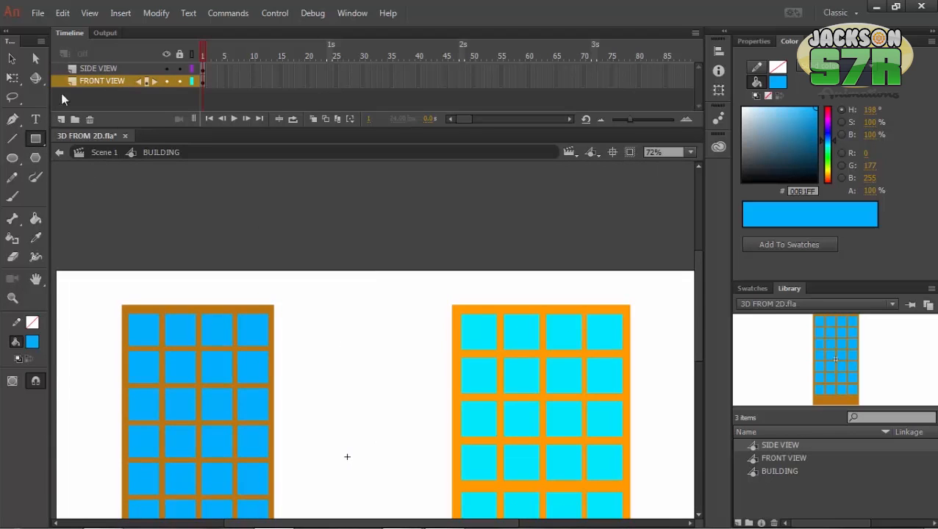
pyautogui.click(61, 120)
pyautogui.doubleClick(92, 83)
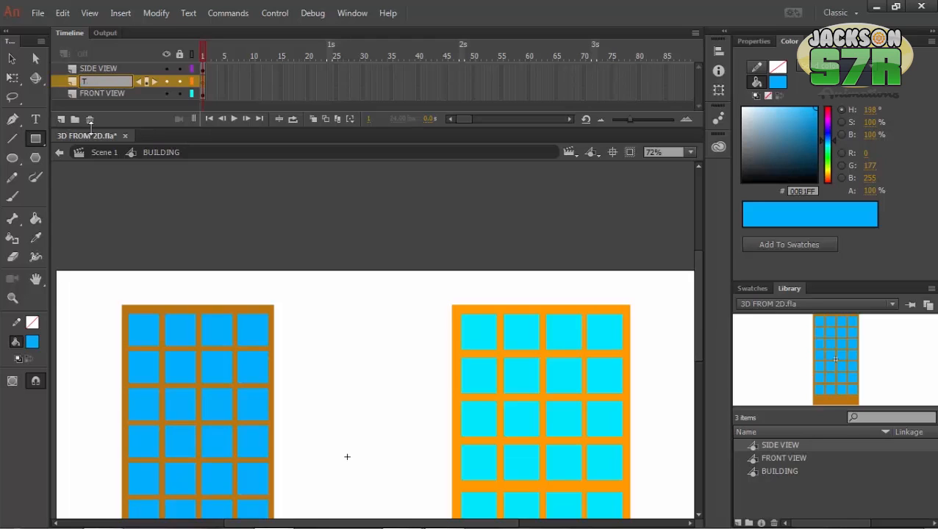
pyautogui.write('TOP VIEW')
pyautogui.press('Return')
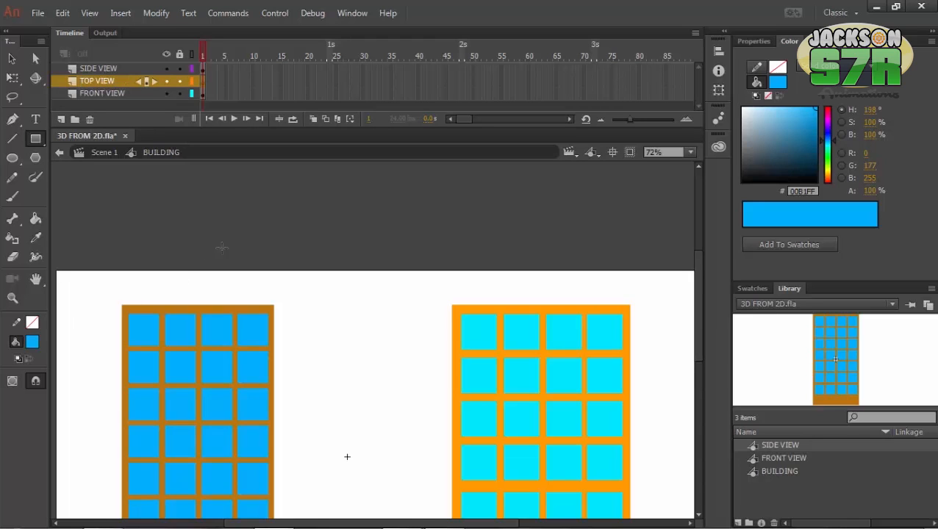
# Step: Draw a borderless rectangle above the stage on the TOP VIEW layer, fill it with tan #D2A856, and save the document
pyautogui.scroll(2, 265, 316)
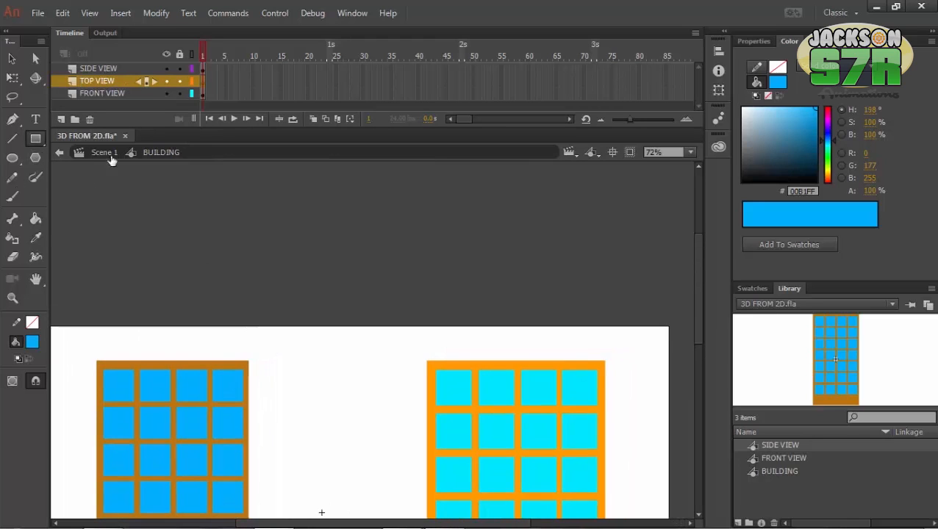
pyautogui.moveTo(222, 191)
pyautogui.mouseDown()
pyautogui.moveTo(274, 268)
pyautogui.moveTo(357, 314)
pyautogui.moveTo(390, 345)
pyautogui.mouseUp()
pyautogui.moveTo(322, 276); pyautogui.dragTo(326, 270)
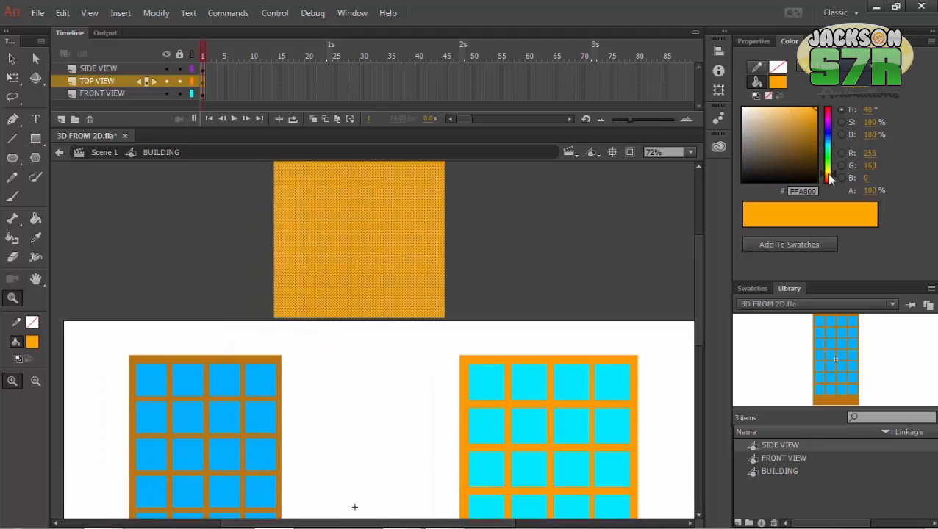
pyautogui.moveTo(799, 123)
pyautogui.mouseDown()
pyautogui.moveTo(794, 118)
pyautogui.moveTo(787, 135)
pyautogui.moveTo(793, 123)
pyautogui.moveTo(785, 119)
pyautogui.mouseUp()
pyautogui.hotkey('ctrl', 's')
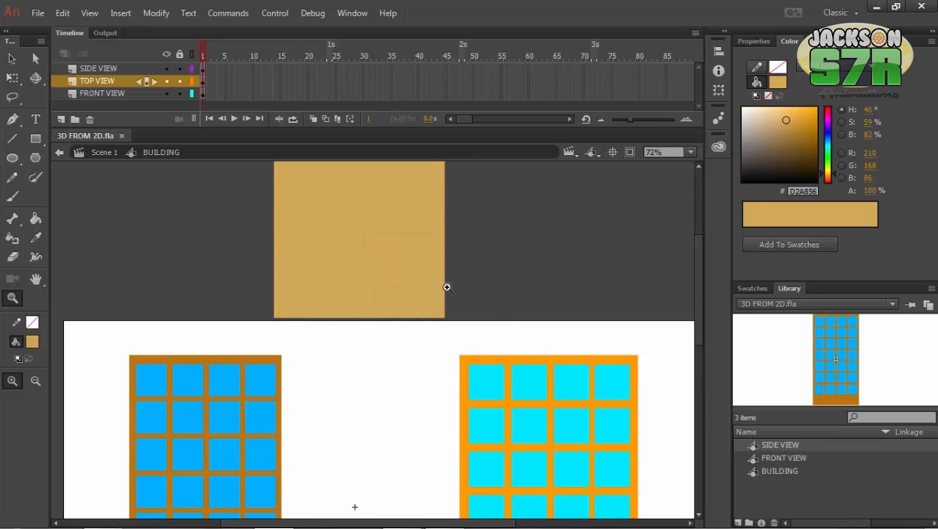
pyautogui.hotkey('ctrl', 's')
# Step: Convert the tan rectangle into a graphic symbol named TOP VIEW
pyautogui.keyDown('ctrl'); pyautogui.click(365, 298); pyautogui.keyUp('ctrl')
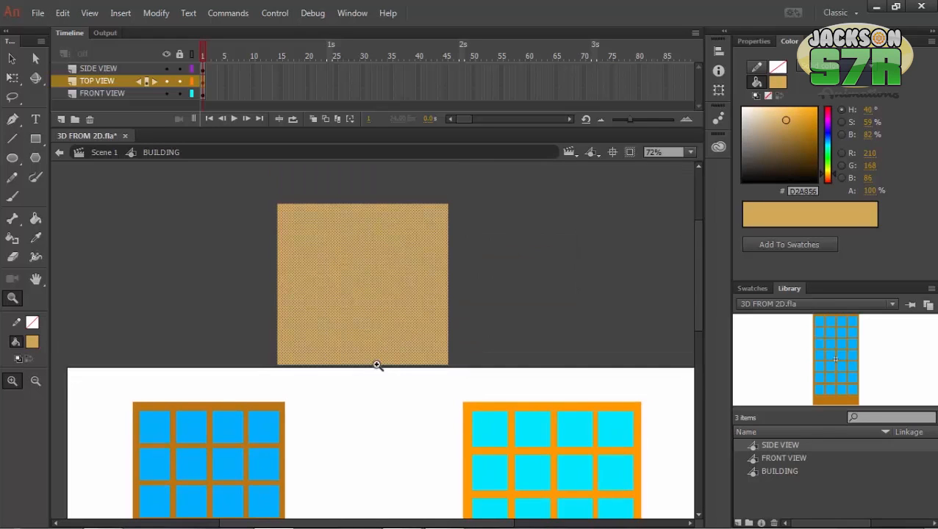
pyautogui.press('F8')
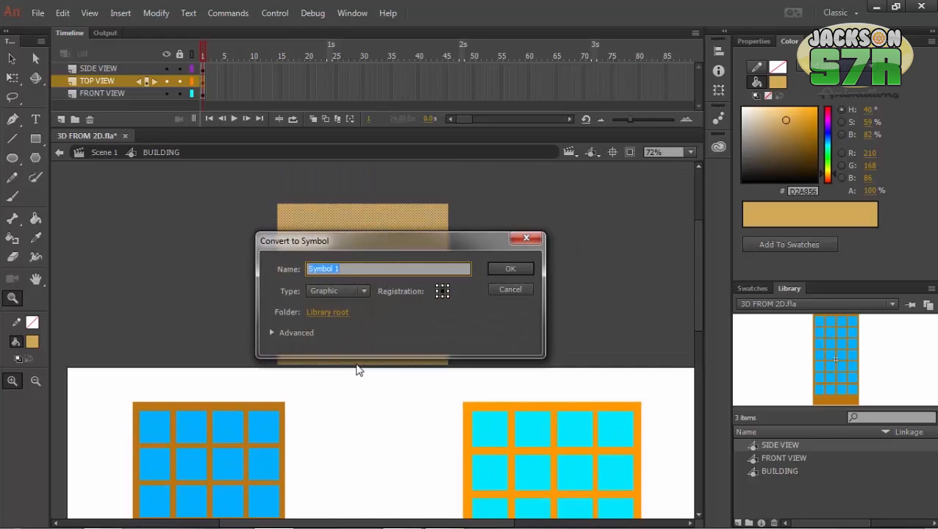
pyautogui.press('Return')
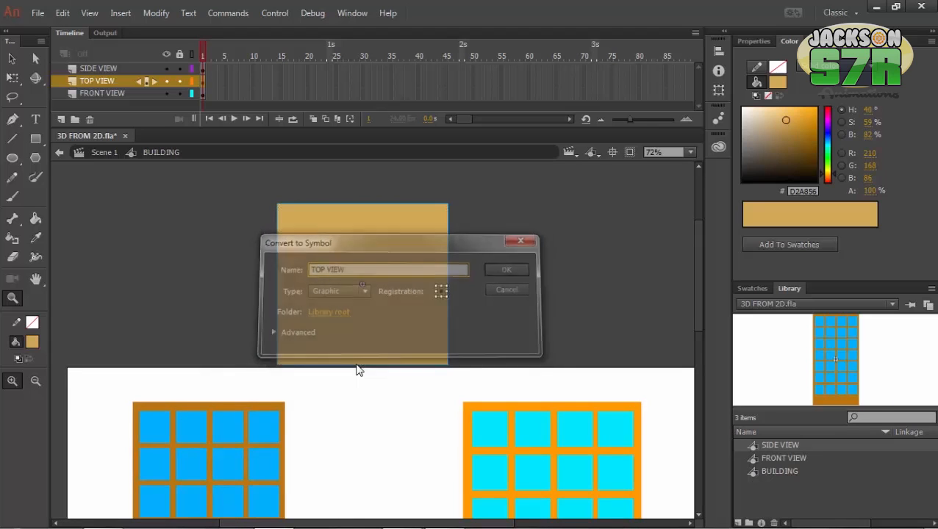
pyautogui.moveTo(365, 317); pyautogui.dragTo(377, 291)
pyautogui.hotkey('ctrl', '-')
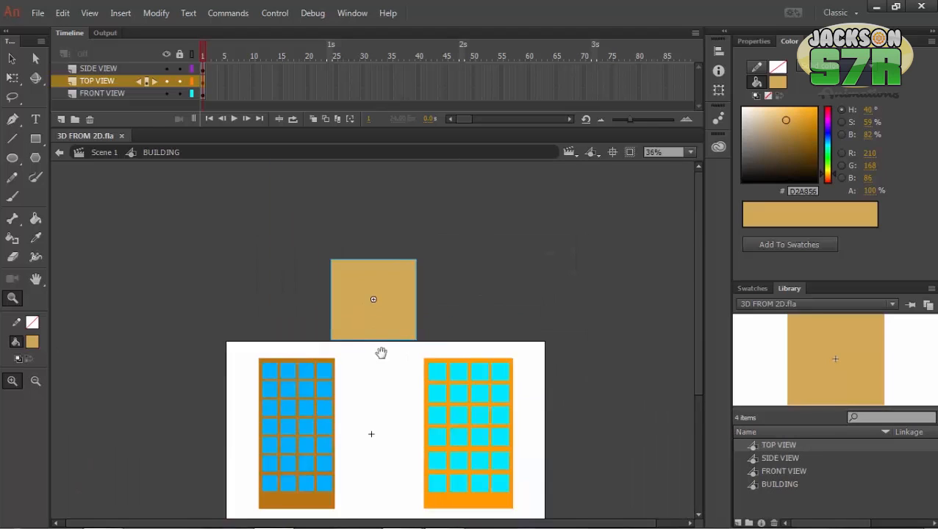
# Step: Select the side, front and top view instances in turn and make the timeline area taller
pyautogui.moveTo(380, 352); pyautogui.dragTo(357, 288)
pyautogui.keyDown('ctrl'); pyautogui.click(429, 269); pyautogui.keyUp('ctrl')
pyautogui.keyDown('ctrl'); pyautogui.click(275, 360); pyautogui.keyUp('ctrl')
pyautogui.keyDown('ctrl'); pyautogui.click(446, 436); pyautogui.keyUp('ctrl')
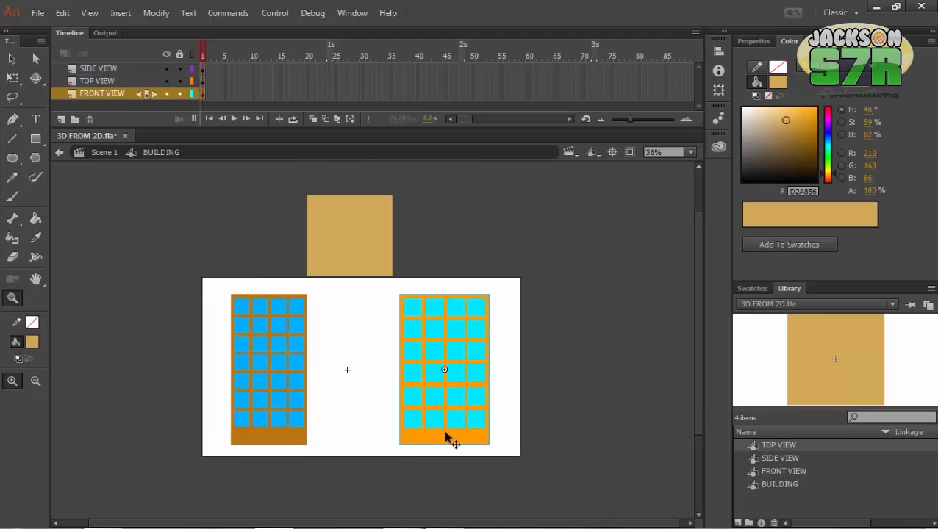
pyautogui.keyDown('ctrl'); pyautogui.click(346, 253); pyautogui.keyUp('ctrl')
pyautogui.scroll(-1, 367, 360)
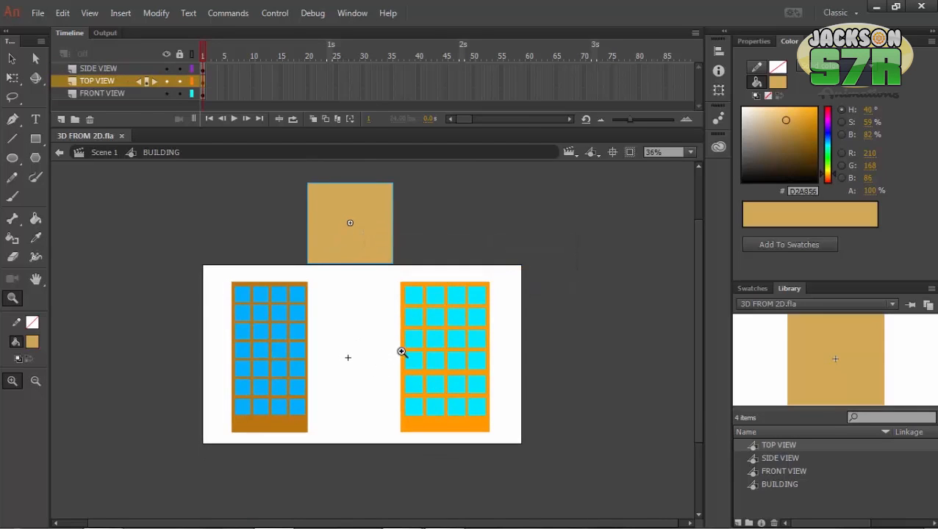
pyautogui.moveTo(372, 127); pyautogui.dragTo(373, 155)
pyautogui.scroll(1, 357, 360)
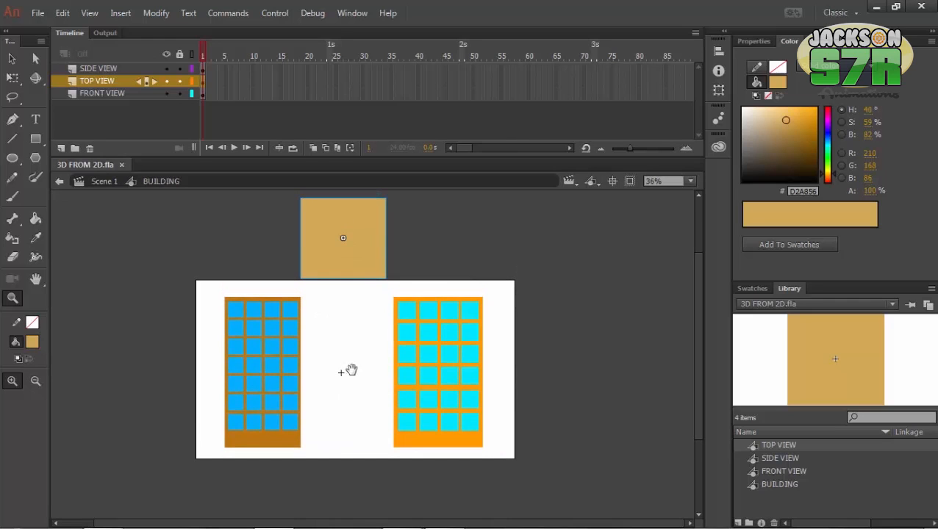
pyautogui.scroll(1, 368, 349)
pyautogui.scroll(1, 357, 349)
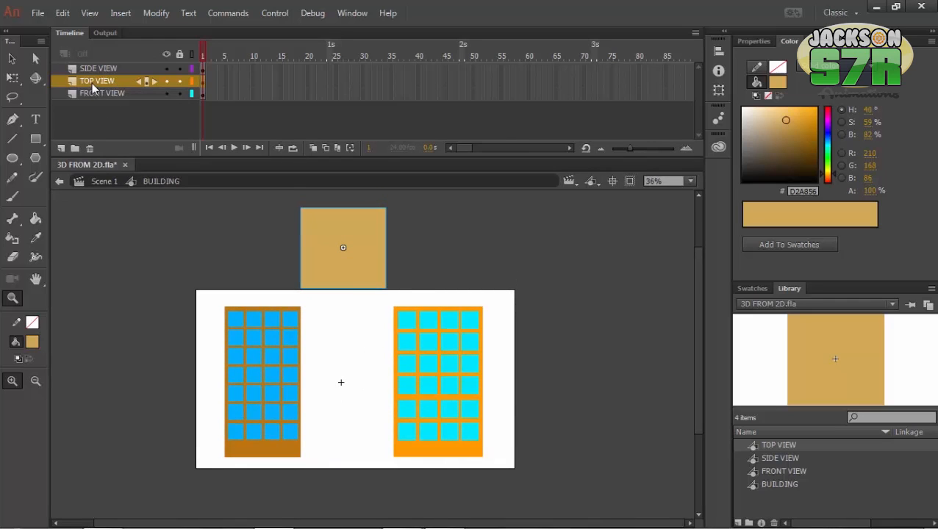
# Step: Move the front and side views together so their vertical edges touch, and place the top view on the front view's upper edge
pyautogui.click(237, 312)
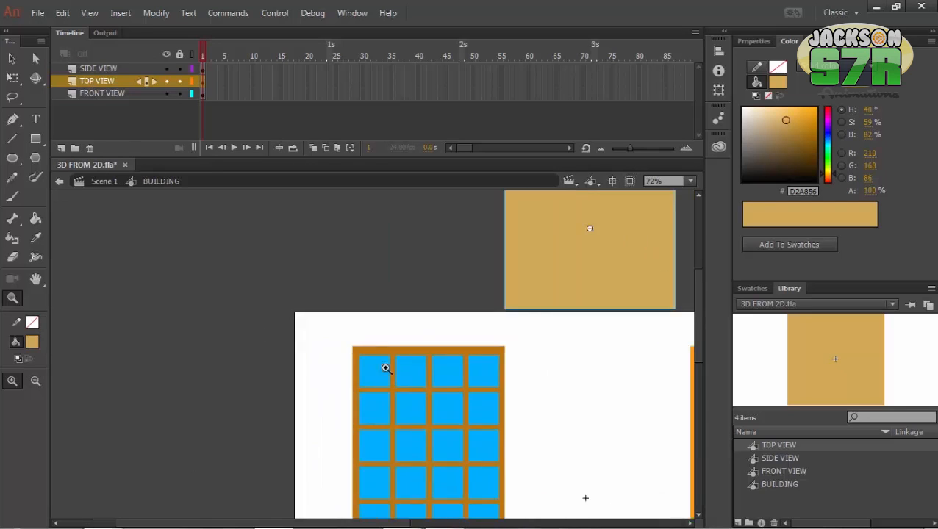
pyautogui.keyDown('alt'); pyautogui.click(385, 368); pyautogui.keyUp('alt')
pyautogui.moveTo(409, 353); pyautogui.dragTo(348, 353)
pyautogui.moveTo(261, 361); pyautogui.dragTo(293, 361)
pyautogui.moveTo(352, 239); pyautogui.dragTo(384, 256)
pyautogui.click(412, 297)
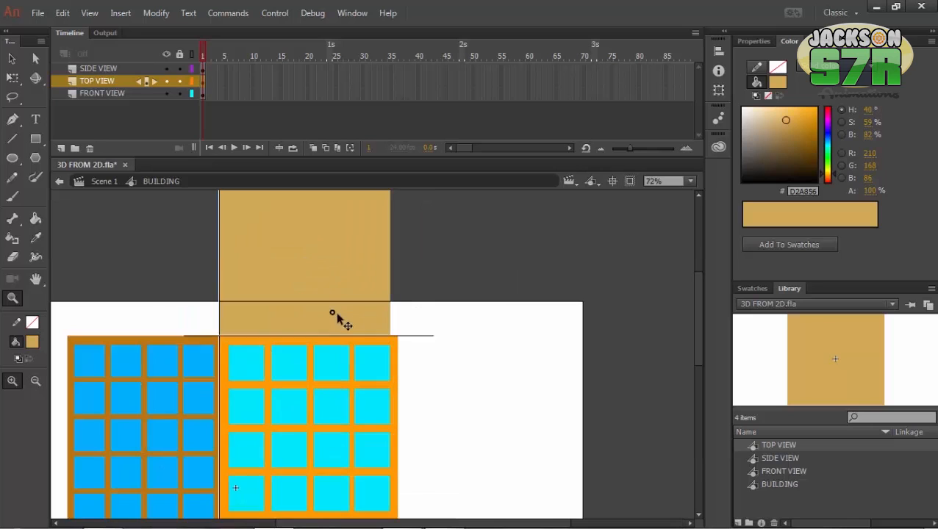
# Step: Stretch the top view instance to the front view's width and save the document
pyautogui.press('q')
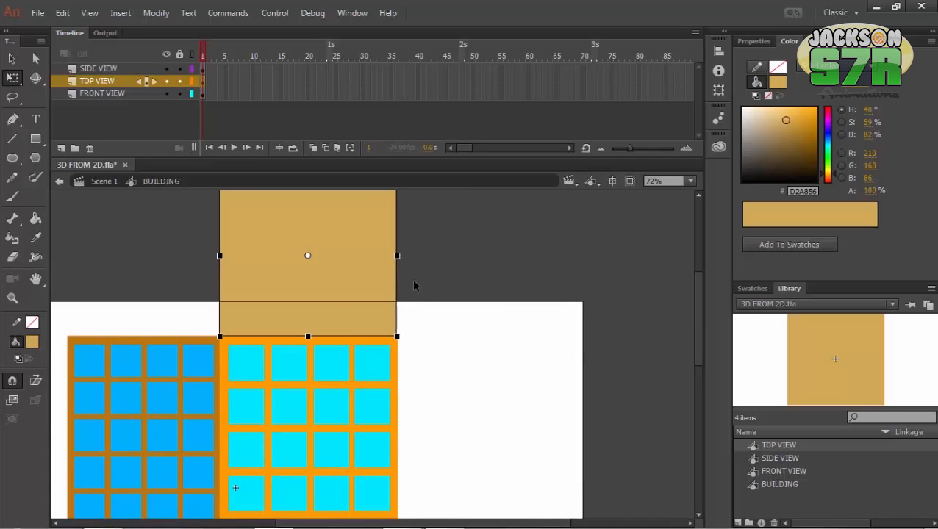
pyautogui.click(410, 356)
pyautogui.click(343, 363)
pyautogui.click(401, 397)
pyautogui.press('z')
pyautogui.keyDown('alt'); pyautogui.click(330, 360); pyautogui.keyUp('alt')
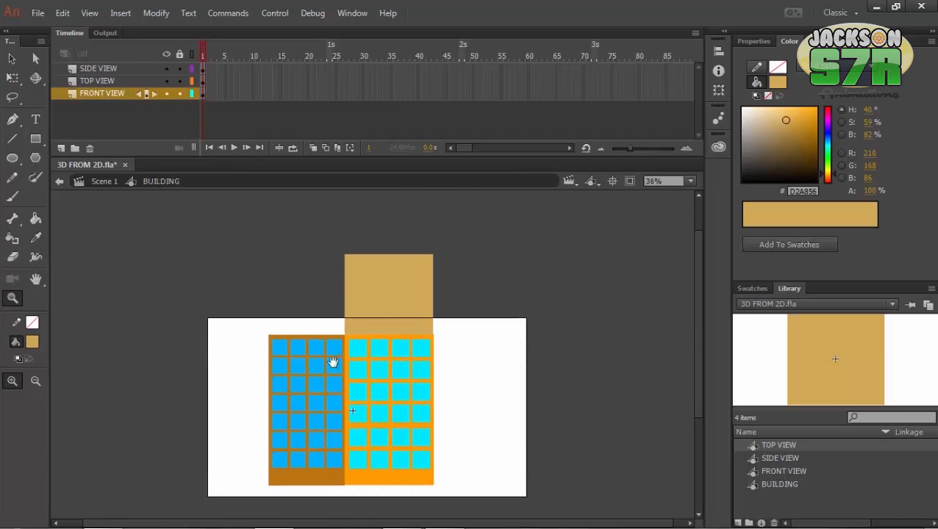
pyautogui.hotkey('ctrl', 's')
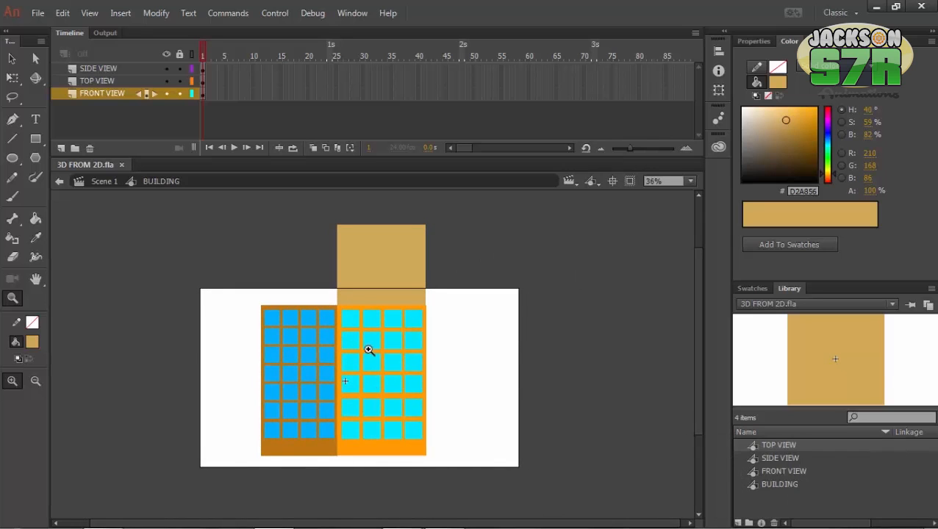
# Step: Narrow the front view instance with Free Transform and skew its outer edge upward, keeping the inner edge against the side view
pyautogui.click(368, 351)
pyautogui.keyDown('ctrl'); pyautogui.click(382, 364); pyautogui.keyUp('ctrl')
pyautogui.moveTo(387, 402); pyautogui.dragTo(381, 364)
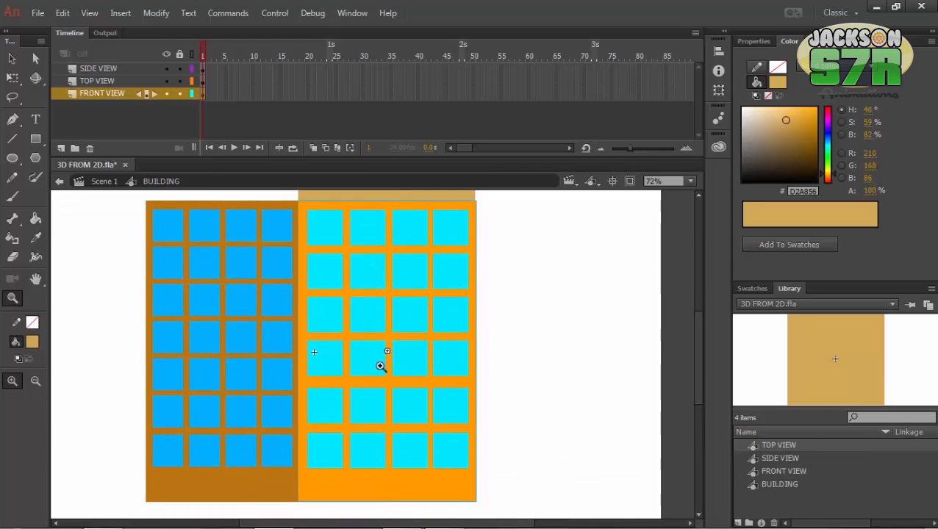
pyautogui.press('q')
pyautogui.moveTo(475, 351); pyautogui.dragTo(419, 352)
pyautogui.scroll(2, 419, 360)
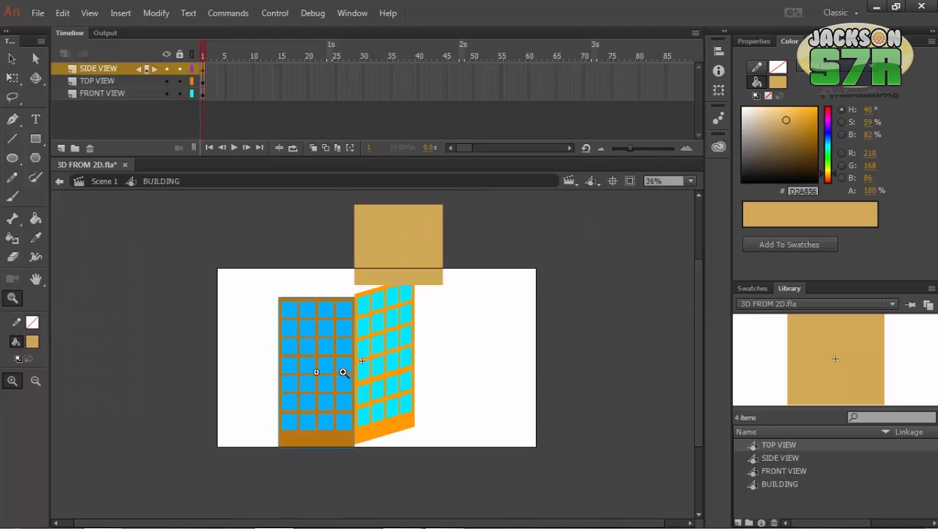
# Step: Skew the front view's outer edge farther upward for a steeper perspective
pyautogui.click(368, 340)
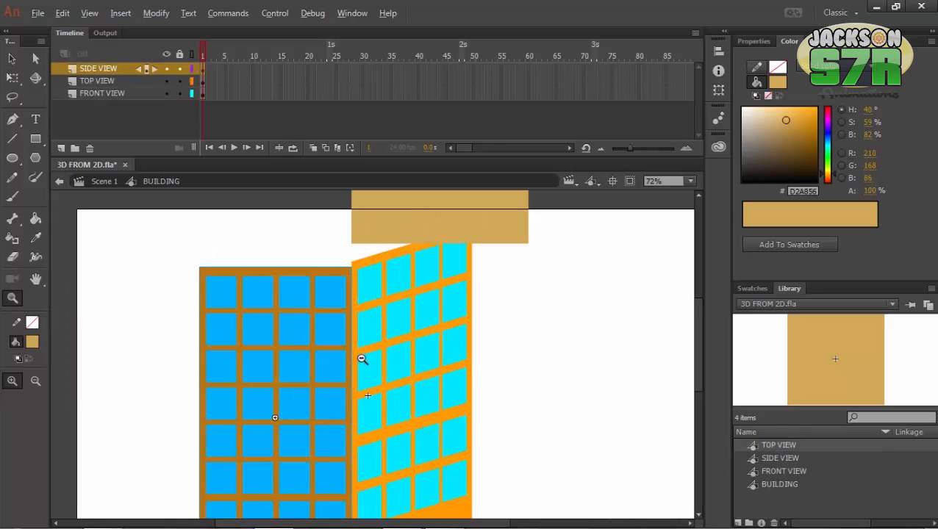
pyautogui.keyDown('alt'); pyautogui.click(362, 359); pyautogui.keyUp('alt')
pyautogui.moveTo(363, 388); pyautogui.dragTo(311, 374)
pyautogui.click(363, 334)
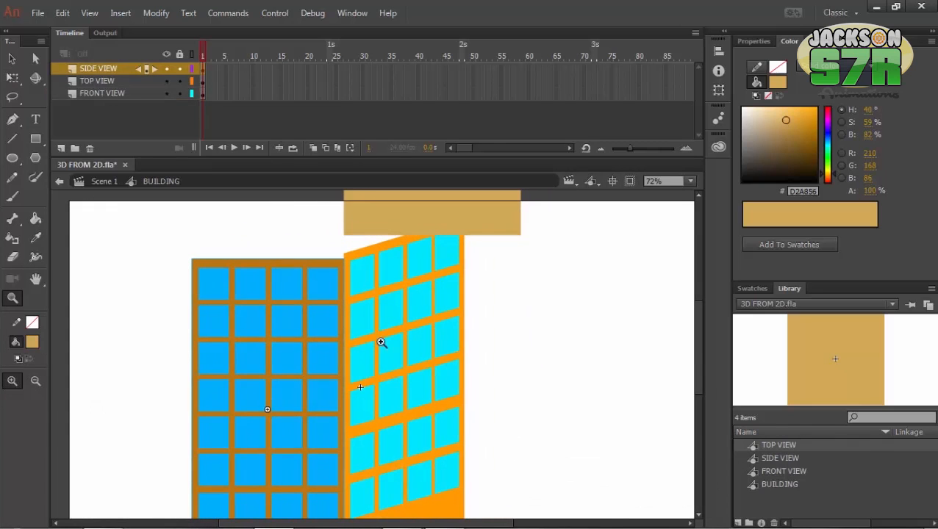
pyautogui.keyDown('ctrl'); pyautogui.click(419, 367); pyautogui.keyUp('ctrl')
pyautogui.press('q')
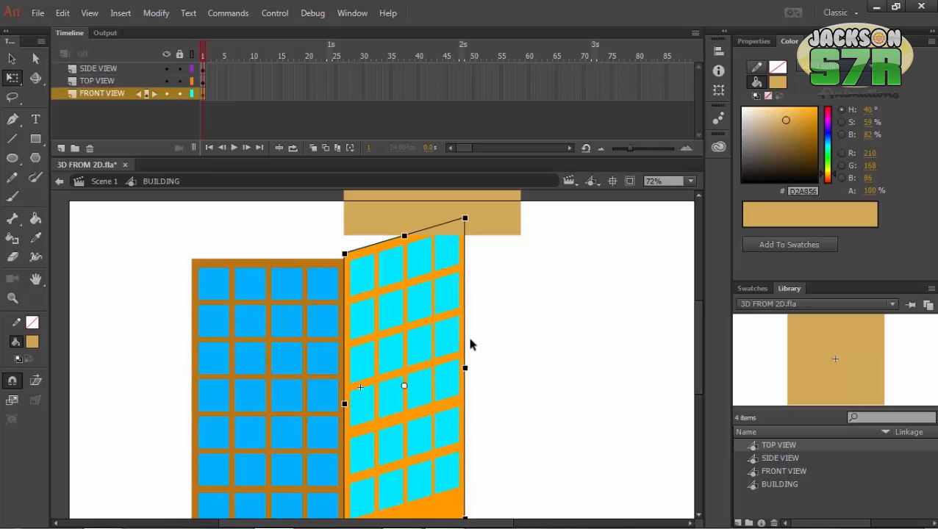
pyautogui.moveTo(465, 337); pyautogui.dragTo(463, 334)
pyautogui.moveTo(415, 378); pyautogui.dragTo(440, 341)
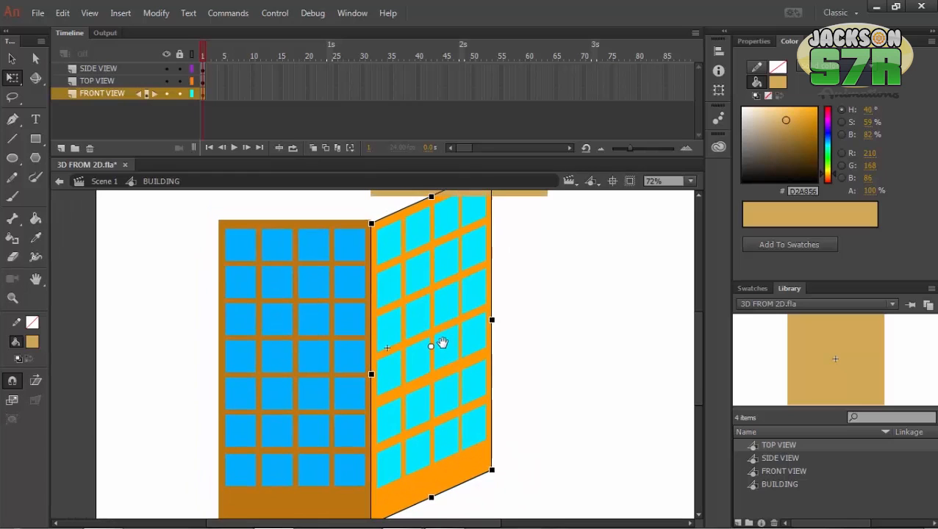
pyautogui.moveTo(457, 406); pyautogui.dragTo(448, 366)
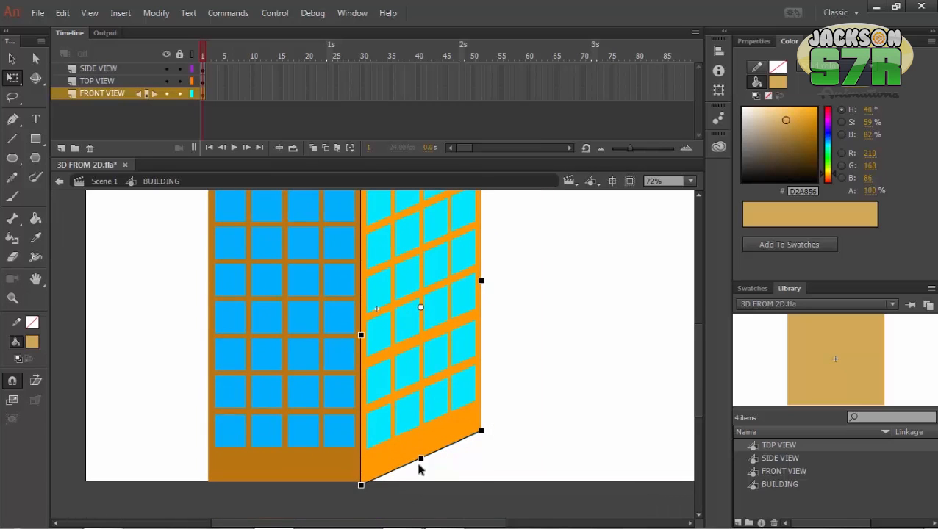
pyautogui.scroll(2, 498, 371)
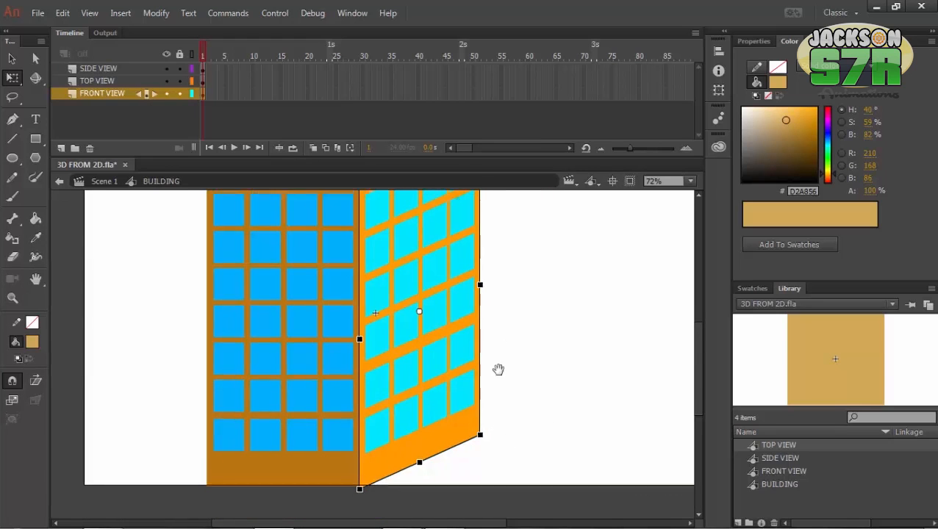
# Step: Skew the side view's outer edge upward so it mirrors the slant of the front view
pyautogui.click(296, 388)
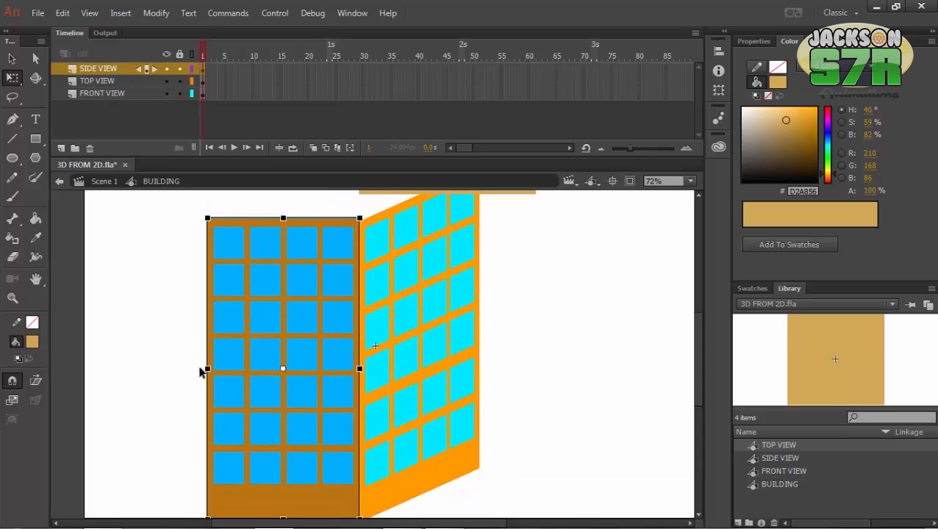
pyautogui.moveTo(205, 374); pyautogui.dragTo(206, 341)
pyautogui.moveTo(239, 393); pyautogui.dragTo(244, 416)
pyautogui.moveTo(258, 422); pyautogui.dragTo(256, 399)
pyautogui.moveTo(261, 337); pyautogui.dragTo(250, 448)
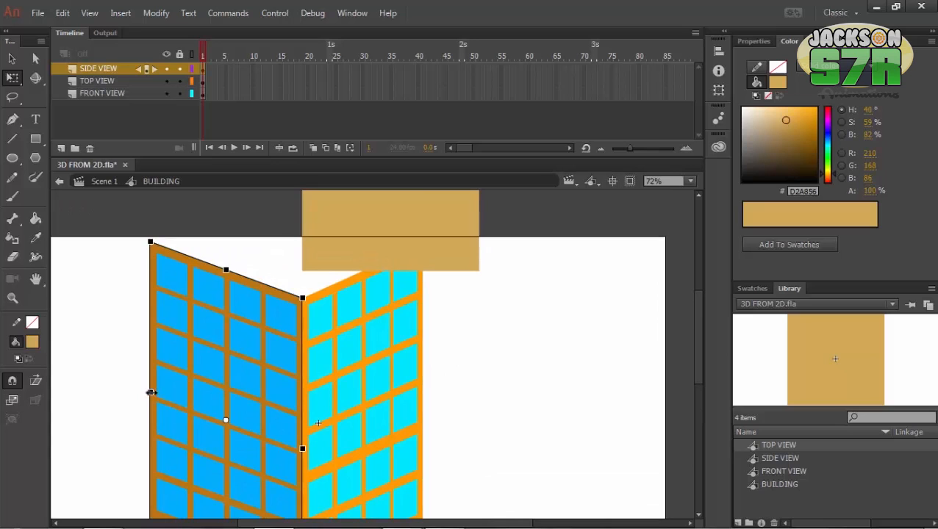
# Step: Narrow the side view from its outer edge to about the front view's width, keeping the walls joined at the shared corner
pyautogui.moveTo(151, 393); pyautogui.dragTo(168, 384)
pyautogui.hotkey('ctrl', 'z')
pyautogui.click(136, 389)
pyautogui.moveTo(249, 399); pyautogui.dragTo(241, 342)
pyautogui.moveTo(256, 380); pyautogui.dragTo(274, 402)
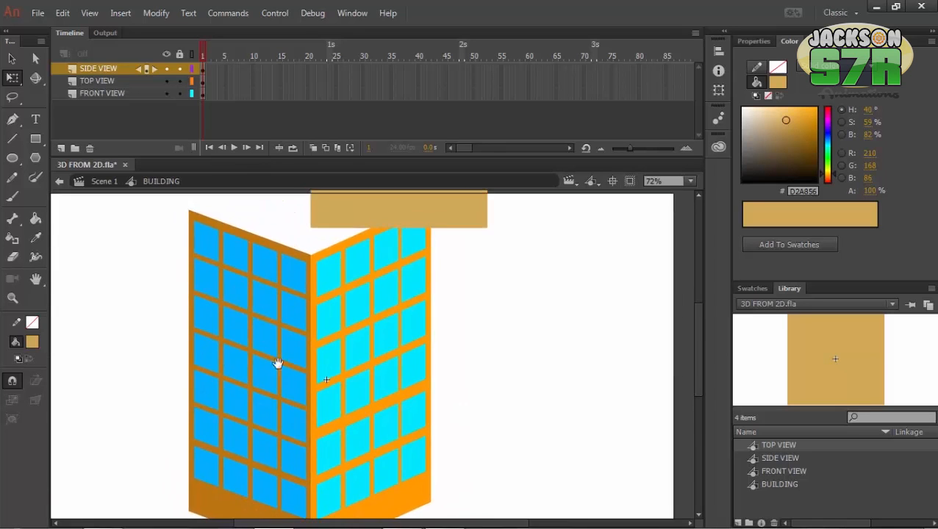
# Step: Move the top view over the notch between the two walls and reduce its height
pyautogui.moveTo(278, 364); pyautogui.dragTo(285, 409)
pyautogui.moveTo(387, 354); pyautogui.dragTo(414, 442)
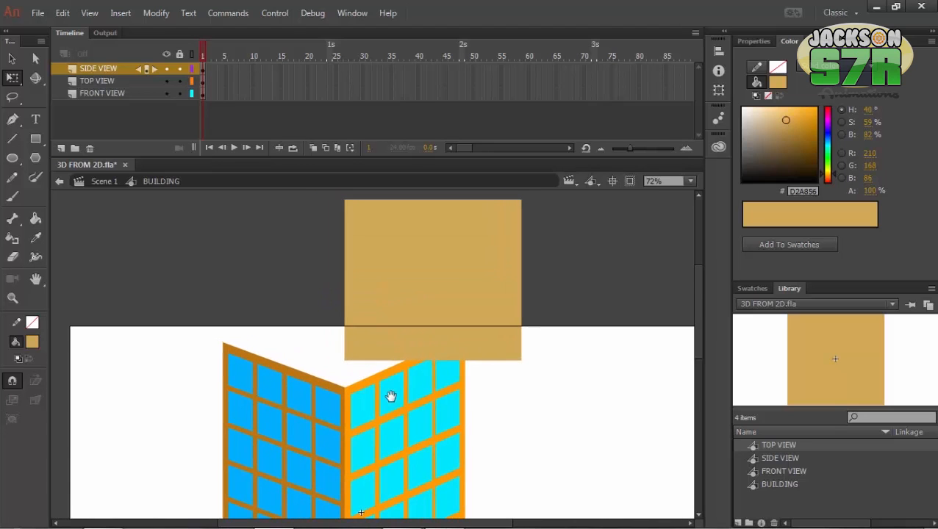
pyautogui.moveTo(434, 342); pyautogui.dragTo(333, 311)
pyautogui.moveTo(361, 345); pyautogui.dragTo(432, 346)
pyautogui.moveTo(376, 248); pyautogui.dragTo(379, 274)
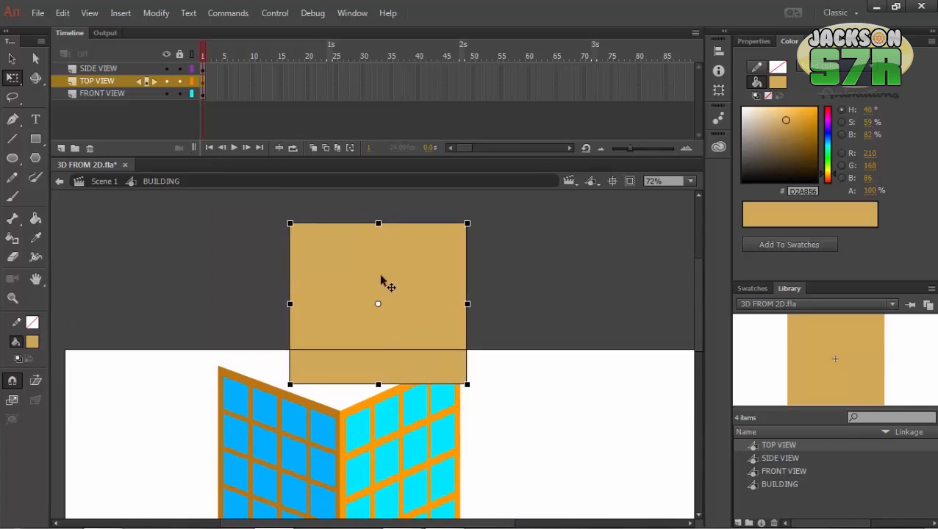
pyautogui.moveTo(378, 223); pyautogui.dragTo(378, 238)
pyautogui.moveTo(398, 370); pyautogui.dragTo(432, 372)
pyautogui.hotkey('ctrl', 'z')
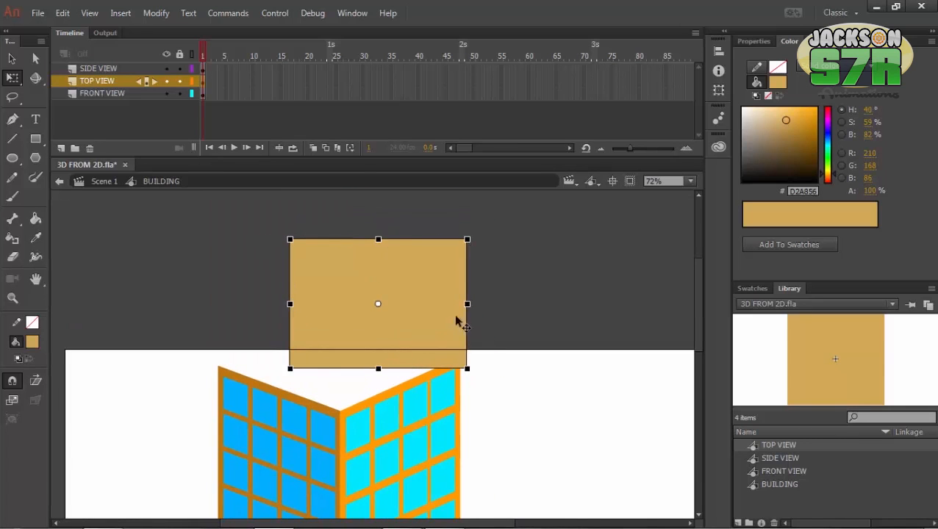
# Step: Skew the top view upward along the front view's slant and place its lower corner on the corner shared by the walls
pyautogui.moveTo(468, 323); pyautogui.dragTo(469, 302)
pyautogui.moveTo(372, 349); pyautogui.dragTo(423, 369)
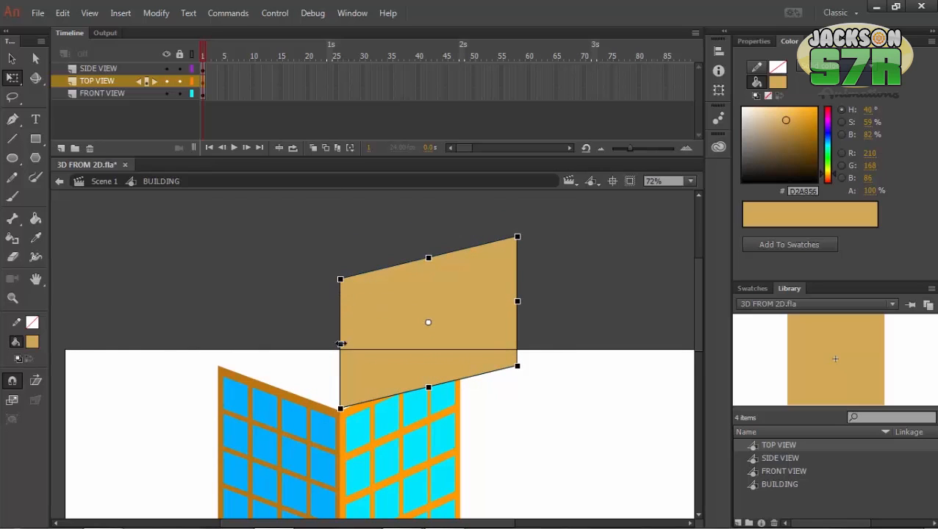
# Step: Reduce the top view's size to about the front view's width and place it along the front view's upper edge
pyautogui.moveTo(341, 343)
pyautogui.mouseDown()
pyautogui.moveTo(310, 346)
pyautogui.moveTo(341, 352)
pyautogui.mouseUp()
pyautogui.moveTo(530, 376); pyautogui.dragTo(534, 365)
pyautogui.moveTo(454, 348)
pyautogui.mouseDown()
pyautogui.moveTo(414, 336)
pyautogui.moveTo(442, 341)
pyautogui.moveTo(443, 351)
pyautogui.mouseUp()
pyautogui.moveTo(507, 296); pyautogui.dragTo(456, 310)
pyautogui.moveTo(386, 267); pyautogui.dragTo(392, 313)
pyautogui.moveTo(417, 327); pyautogui.dragTo(420, 368)
pyautogui.press('z')
pyautogui.click(419, 370)
pyautogui.moveTo(456, 276); pyautogui.dragTo(454, 270)
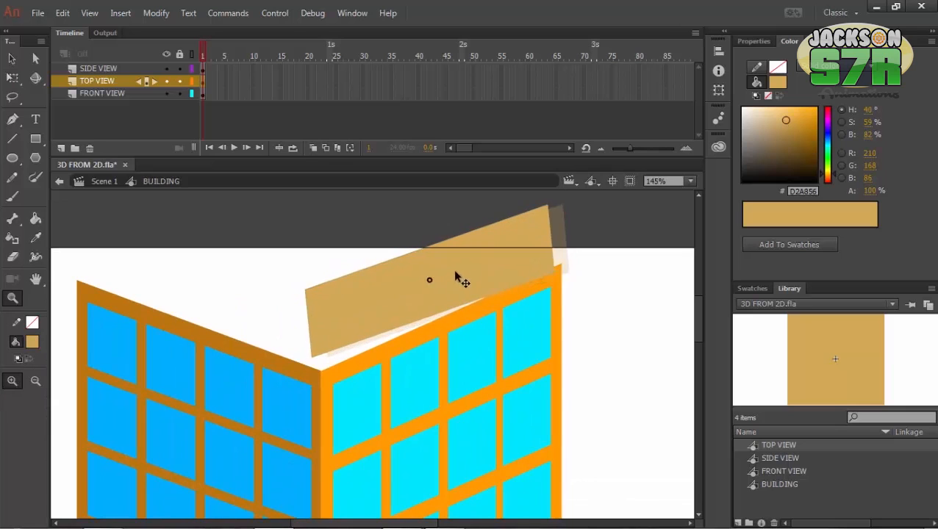
# Step: Skew and reposition the top view so its lower edge follows the front view's slanted upper edge
pyautogui.press('q')
pyautogui.moveTo(439, 316); pyautogui.dragTo(447, 314)
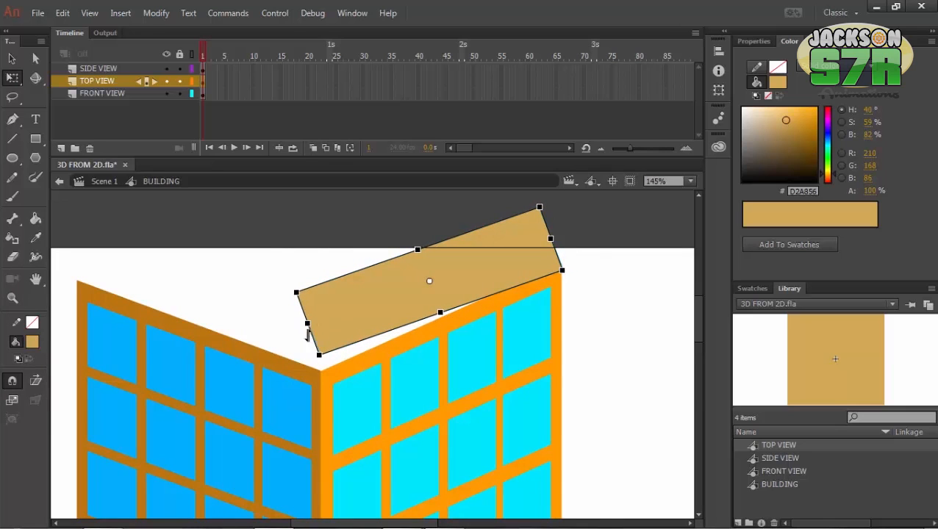
pyautogui.moveTo(309, 334); pyautogui.dragTo(313, 343)
pyautogui.moveTo(426, 290); pyautogui.dragTo(428, 297)
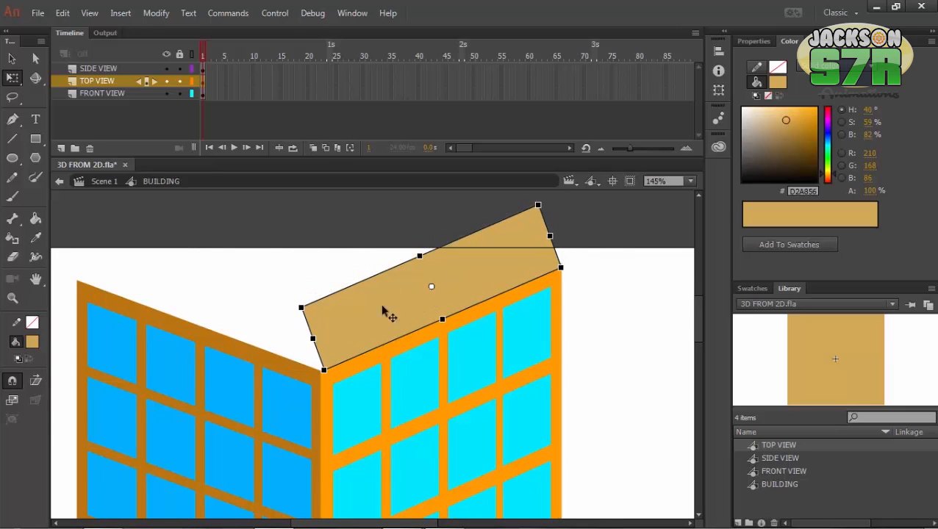
# Step: Skew the top view's short edges along the side view's slant and stretch it back to the side view's outer corner
pyautogui.moveTo(389, 266); pyautogui.dragTo(359, 328)
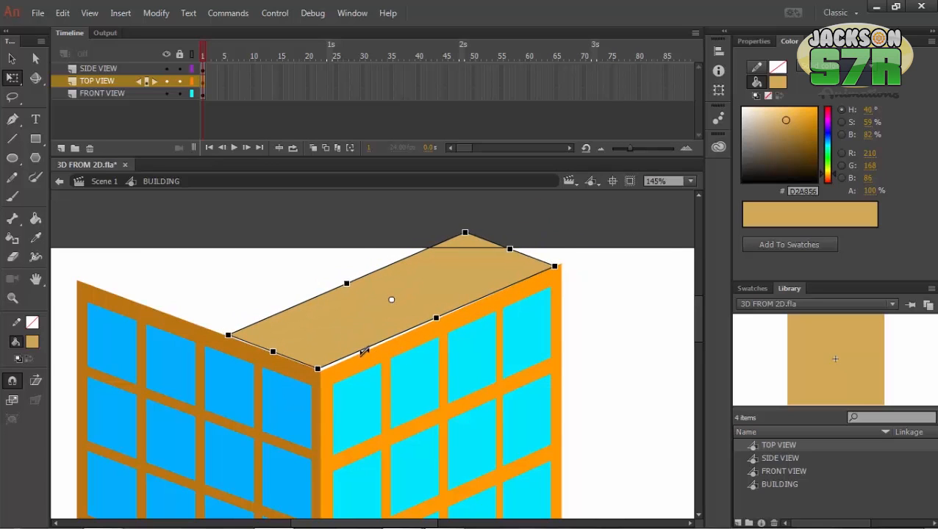
pyautogui.moveTo(344, 285); pyautogui.dragTo(287, 261)
pyautogui.moveTo(359, 321); pyautogui.dragTo(274, 291)
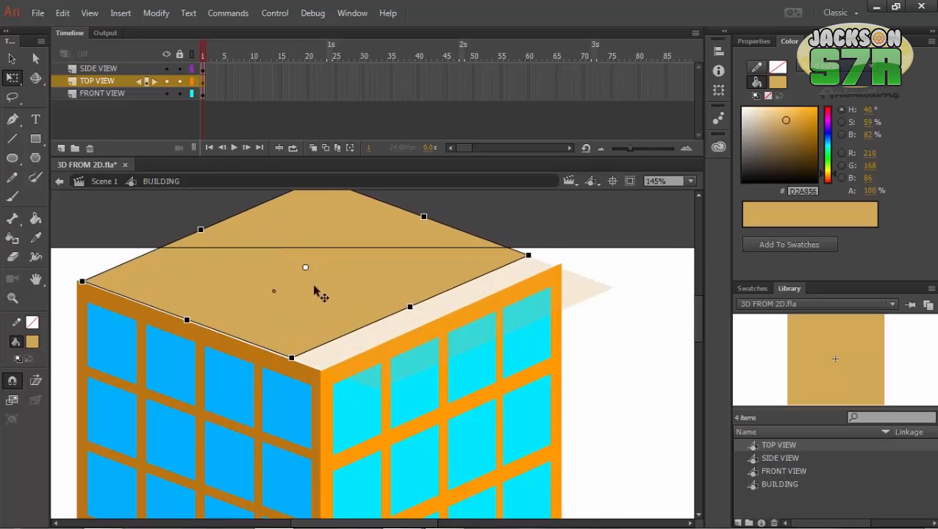
# Step: Stretch and reposition the top view so its lower edges reach the walls' shared corner and the front view's outer corner
pyautogui.moveTo(410, 308); pyautogui.dragTo(428, 314)
pyautogui.moveTo(360, 302); pyautogui.dragTo(389, 288)
pyautogui.moveTo(285, 355); pyautogui.dragTo(290, 358)
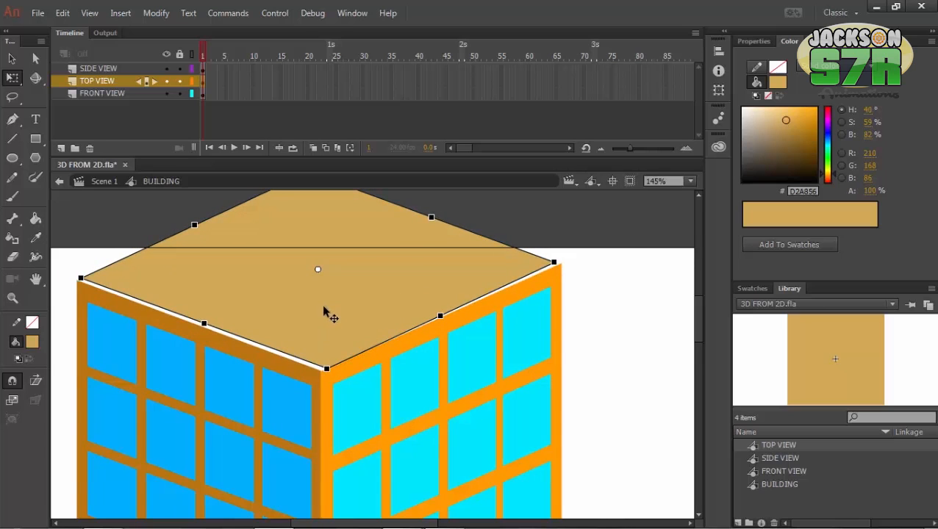
pyautogui.moveTo(323, 307); pyautogui.dragTo(324, 311)
pyautogui.moveTo(398, 294); pyautogui.dragTo(397, 287)
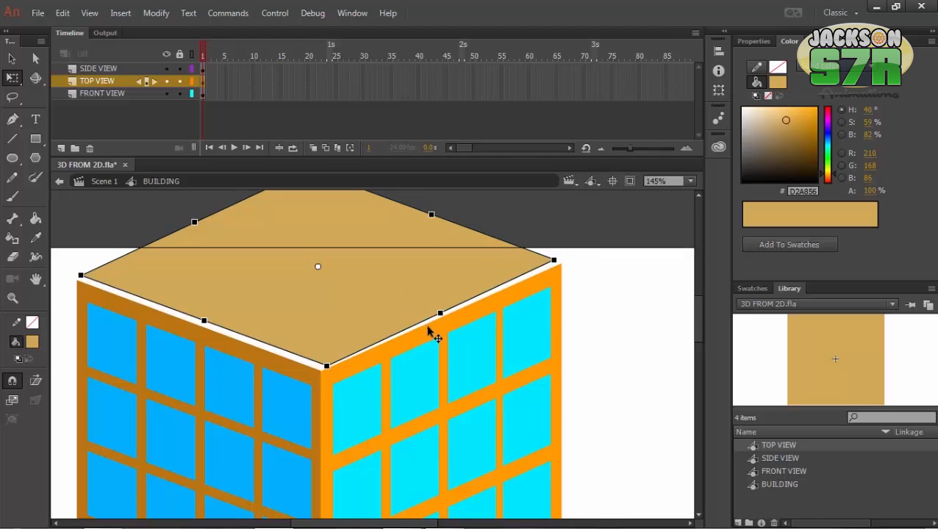
pyautogui.moveTo(424, 322); pyautogui.dragTo(421, 324)
pyautogui.moveTo(397, 291); pyautogui.dragTo(396, 294)
pyautogui.moveTo(544, 262)
pyautogui.mouseDown()
pyautogui.moveTo(570, 266)
pyautogui.moveTo(559, 266)
pyautogui.mouseUp()
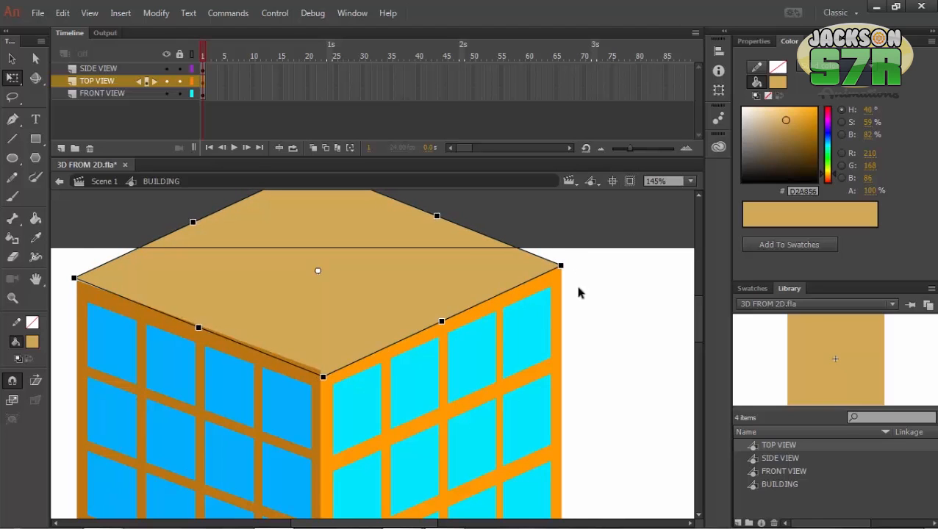
# Step: Adjust the top view's outer corners and nudge it left and down onto the upper edges of both walls
pyautogui.click(107, 297)
pyautogui.click(154, 275)
pyautogui.moveTo(77, 279); pyautogui.dragTo(83, 279)
pyautogui.press('Left')
pyautogui.press('Left')
pyautogui.press('Left')
pyautogui.press('Left')
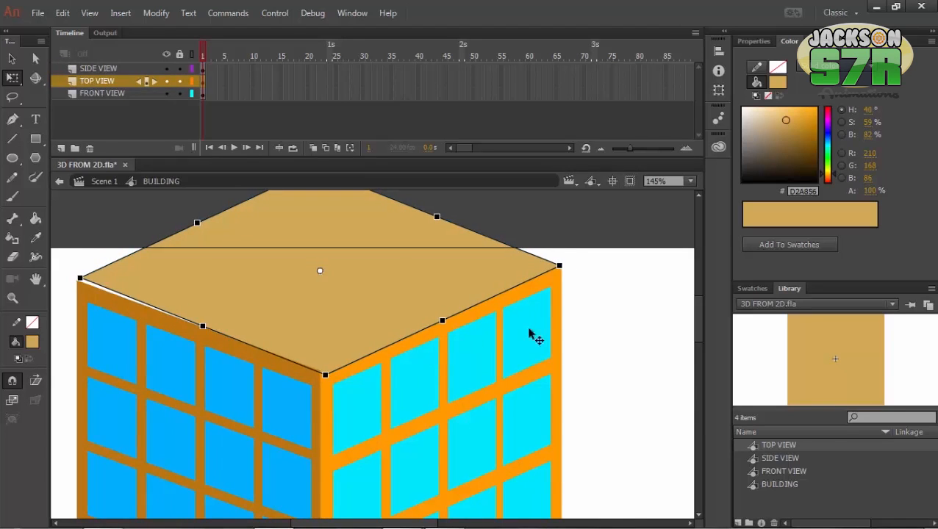
pyautogui.press('Down')
pyautogui.press('Down')
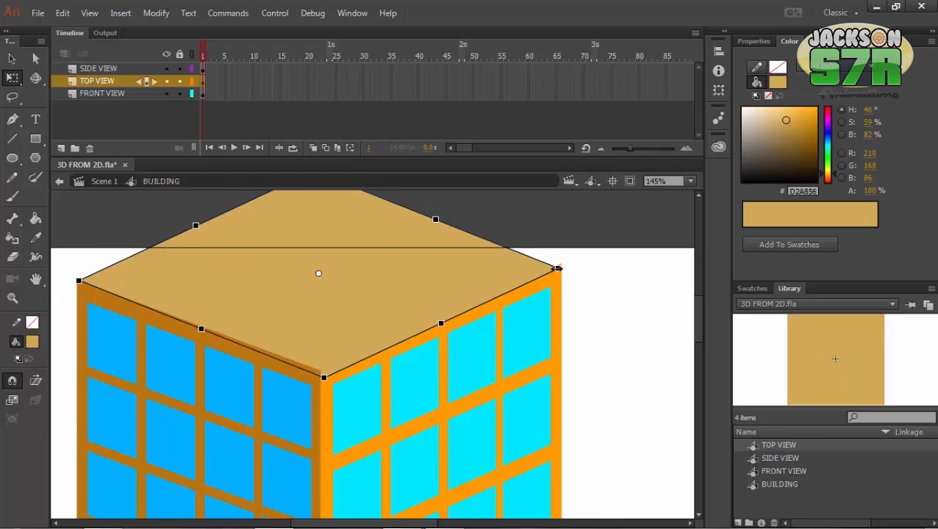
pyautogui.moveTo(557, 269); pyautogui.dragTo(564, 269)
pyautogui.click(589, 318)
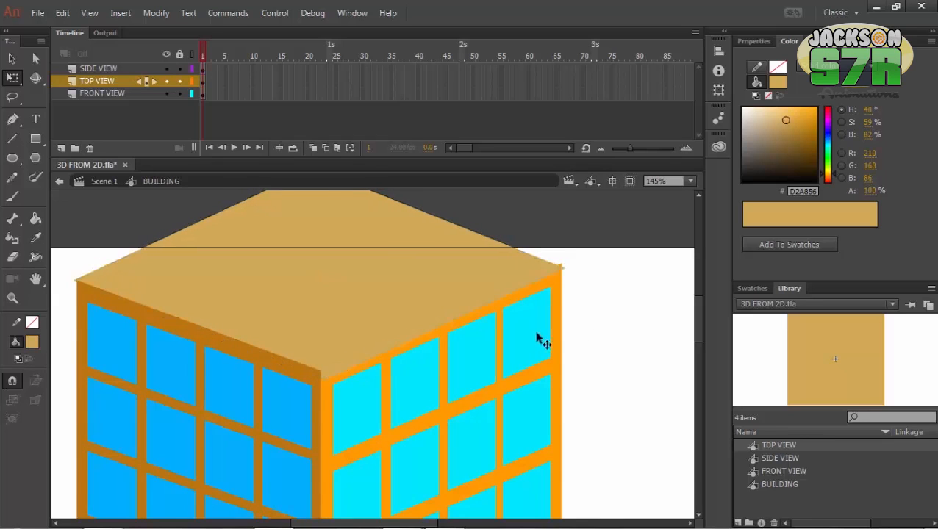
# Step: Refine the top view's outer corner at the front view and nudge it up until its lower corner meets the walls' shared corner
pyautogui.click(507, 285)
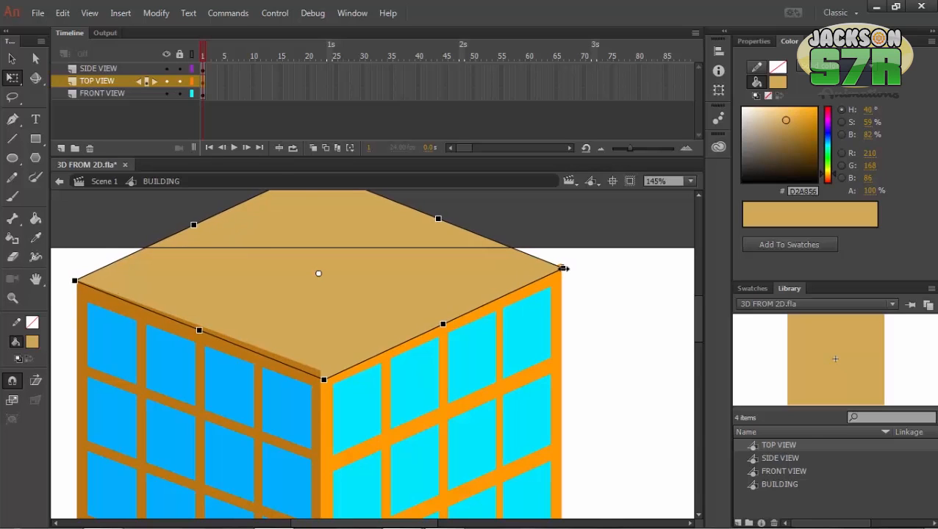
pyautogui.click(586, 312)
pyautogui.click(544, 274)
pyautogui.moveTo(561, 268); pyautogui.dragTo(559, 272)
pyautogui.press('Up')
pyautogui.press('Up')
pyautogui.press('Up')
pyautogui.press('Up')
pyautogui.press('Up')
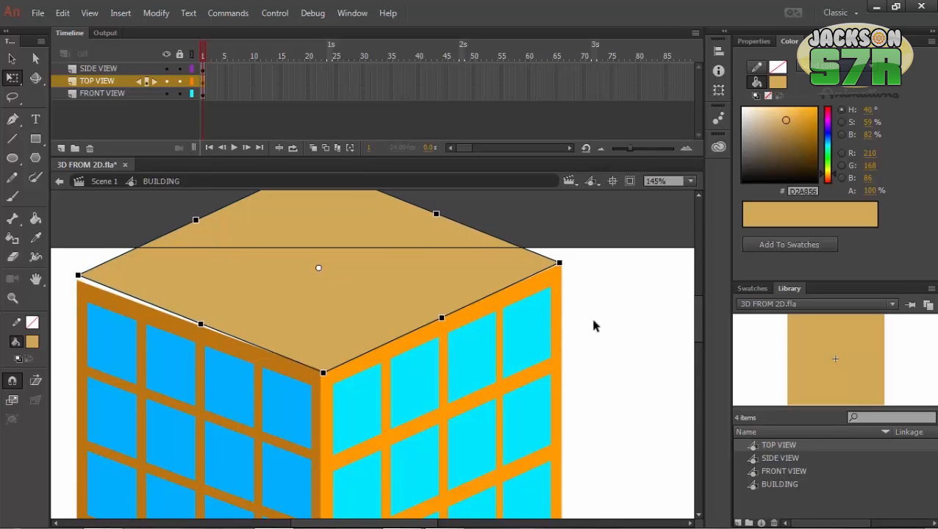
pyautogui.press('Up')
pyautogui.press('Up')
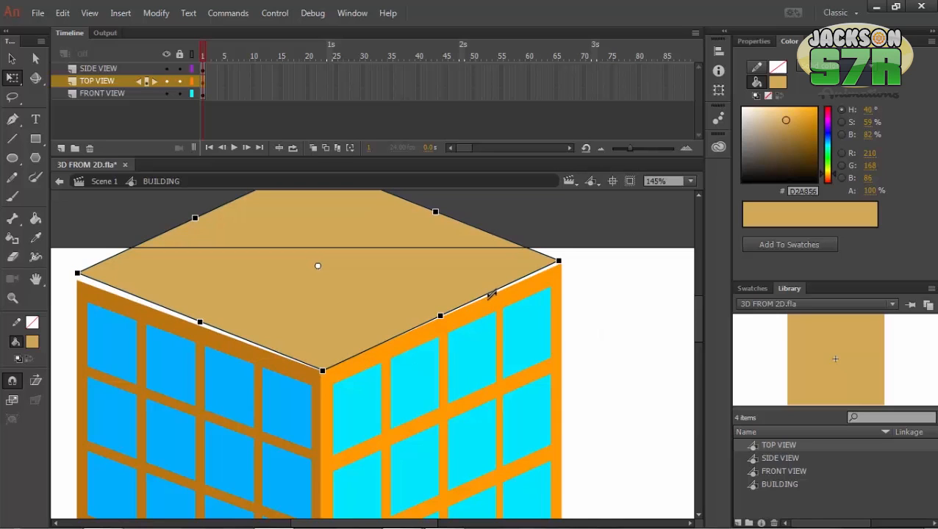
# Step: Skew the outer edges of the front view and the side view slightly upward to match the top view's slants
pyautogui.moveTo(488, 294); pyautogui.dragTo(493, 329)
pyautogui.click(536, 351)
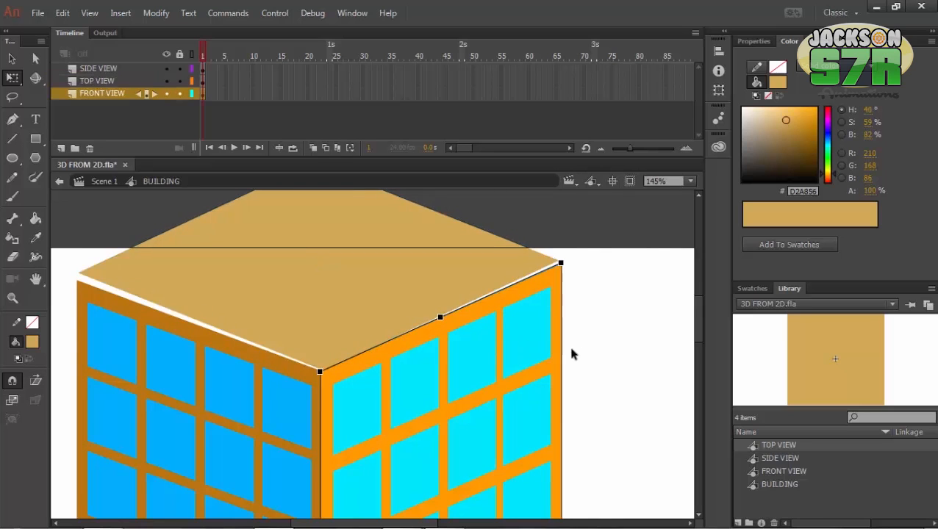
pyautogui.moveTo(560, 341); pyautogui.dragTo(563, 346)
pyautogui.click(592, 365)
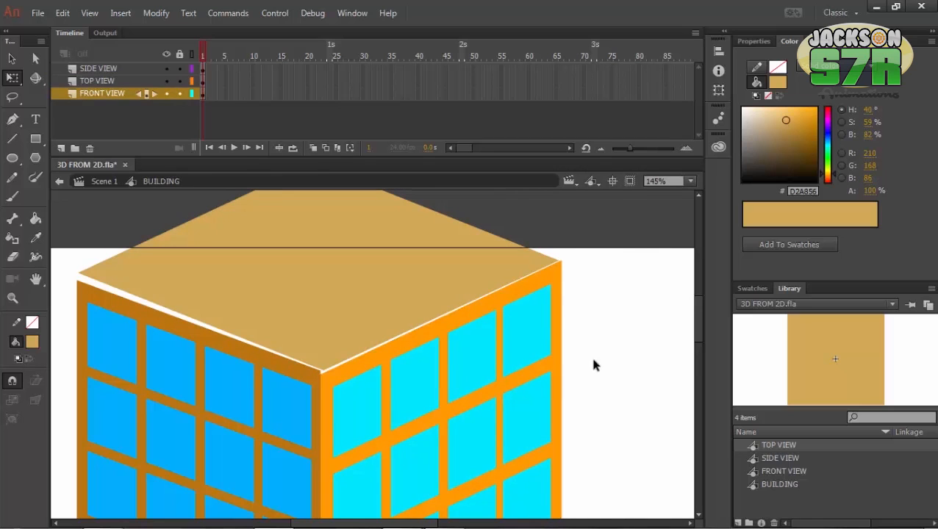
pyautogui.click(196, 319)
pyautogui.moveTo(74, 386); pyautogui.dragTo(73, 378)
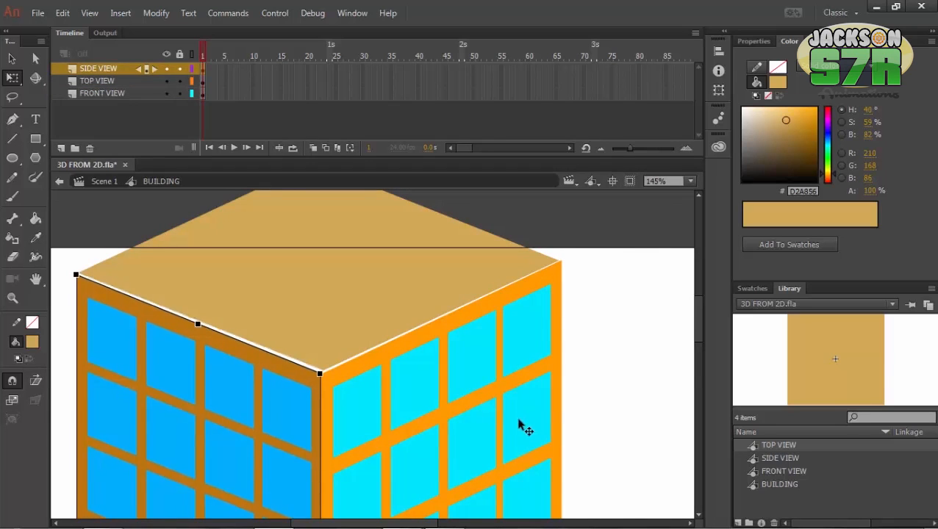
# Step: Nudge the front view slightly upward to close the gap beneath the top view
pyautogui.click(486, 441)
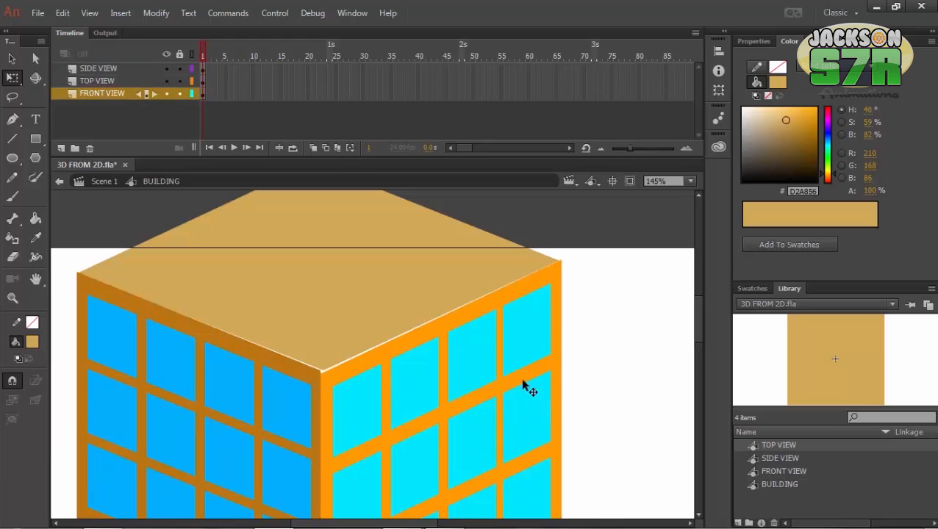
pyautogui.moveTo(573, 404); pyautogui.dragTo(555, 418)
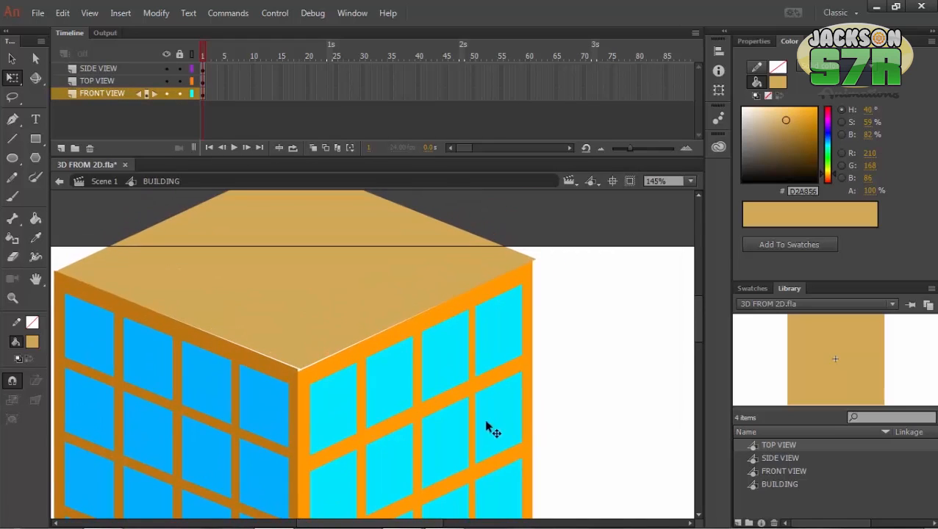
pyautogui.click(487, 423)
pyautogui.press('Up')
pyautogui.press('Up')
pyautogui.press('Right')
pyautogui.click(554, 437)
pyautogui.click(397, 428)
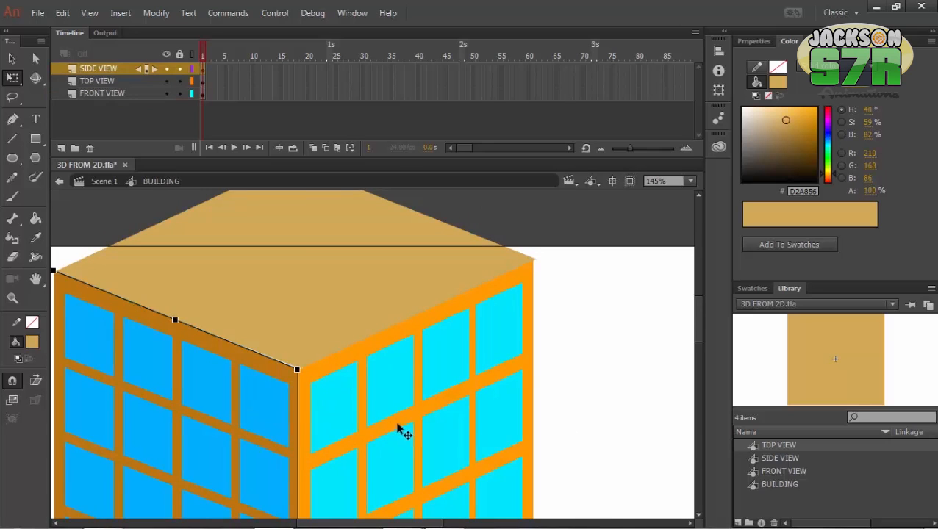
# Step: Nudge the front view right and up so its outer corner and upper edge line up with the top view
pyautogui.press('z')
pyautogui.keyDown('alt'); pyautogui.click(399, 388); pyautogui.keyUp('alt')
pyautogui.click(399, 388)
pyautogui.click(399, 388)
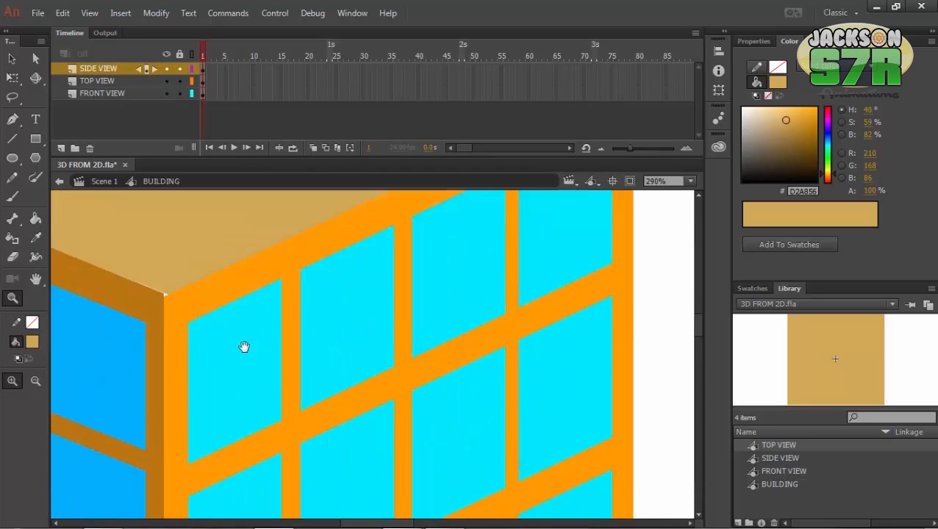
pyautogui.moveTo(245, 348); pyautogui.dragTo(287, 383)
pyautogui.keyDown('ctrl'); pyautogui.click(393, 385); pyautogui.keyUp('ctrl')
pyautogui.press('Right')
pyautogui.press('Right')
pyautogui.press('Right')
pyautogui.press('Right')
pyautogui.press('Right')
pyautogui.press('Right')
pyautogui.press('Right')
pyautogui.press('Right')
pyautogui.press('Right')
pyautogui.press('Right')
pyautogui.press('Up')
pyautogui.press('Up')
pyautogui.press('Up')
pyautogui.press('Left')
pyautogui.press('Left')
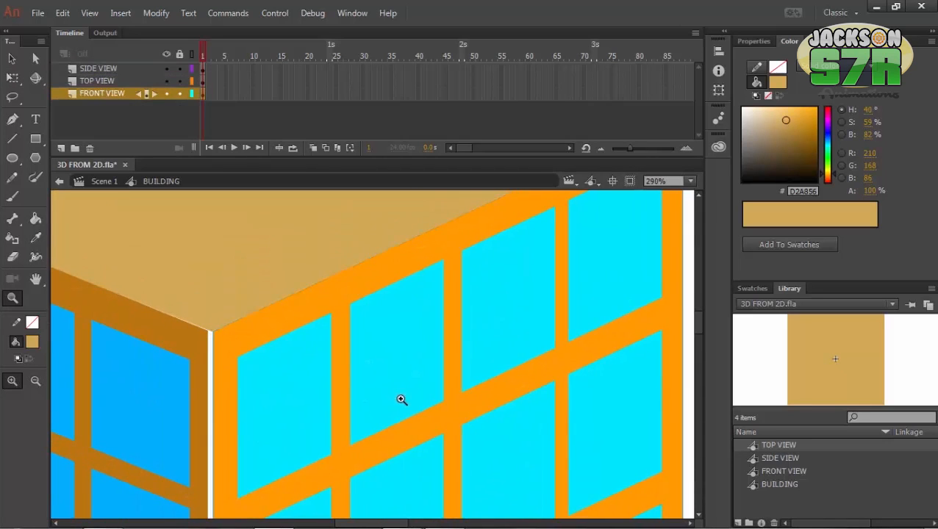
# Step: Nudge the side view right to close the gap between it and the front view
pyautogui.keyDown('ctrl'); pyautogui.click(212, 435); pyautogui.keyUp('ctrl')
pyautogui.press('Right')
pyautogui.press('Right')
pyautogui.press('Right')
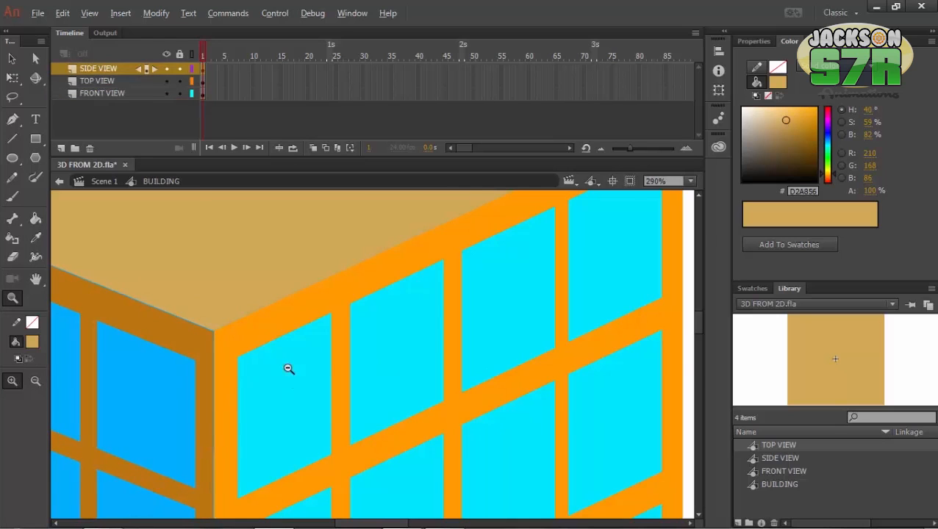
# Step: Move the TOP VIEW layer below the FRONT VIEW layer and save the document
pyautogui.keyDown('alt'); pyautogui.click(288, 368); pyautogui.keyUp('alt')
pyautogui.keyDown('alt'); pyautogui.click(288, 368); pyautogui.keyUp('alt')
pyautogui.click(455, 327)
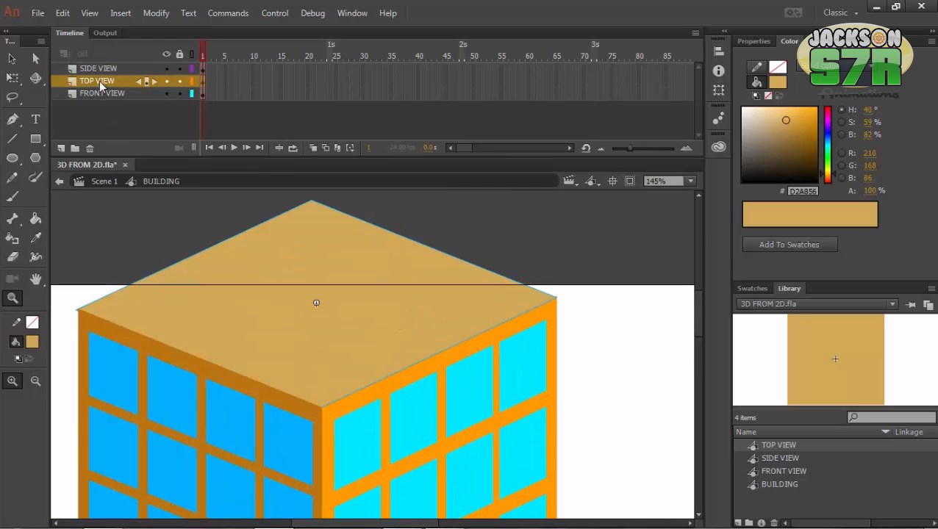
pyautogui.moveTo(99, 80); pyautogui.dragTo(103, 121)
pyautogui.hotkey('ctrl', 's')
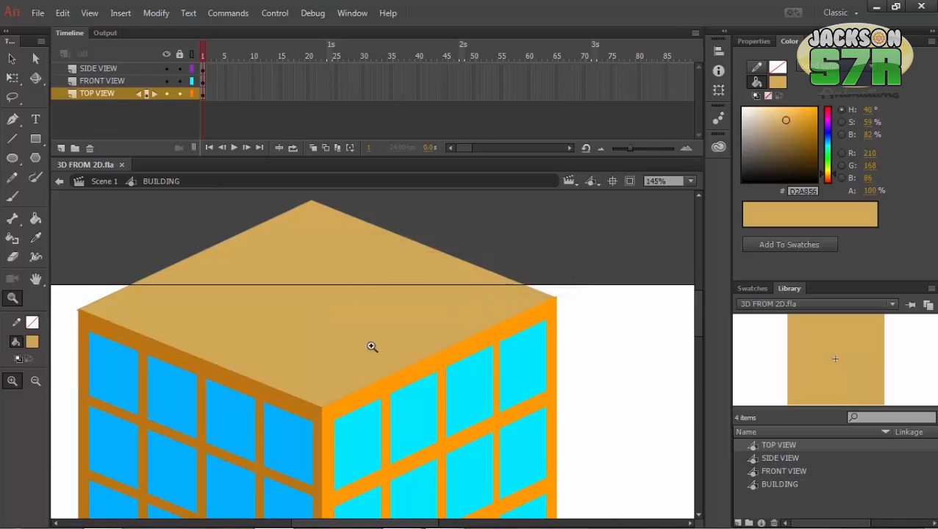
# Step: Move the FRONT VIEW layer above the SIDE VIEW layer and save the document
pyautogui.keyDown('alt'); pyautogui.click(370, 349); pyautogui.keyUp('alt')
pyautogui.click(362, 360)
pyautogui.moveTo(363, 388); pyautogui.dragTo(305, 235)
pyautogui.keyDown('alt'); pyautogui.click(359, 356); pyautogui.keyUp('alt')
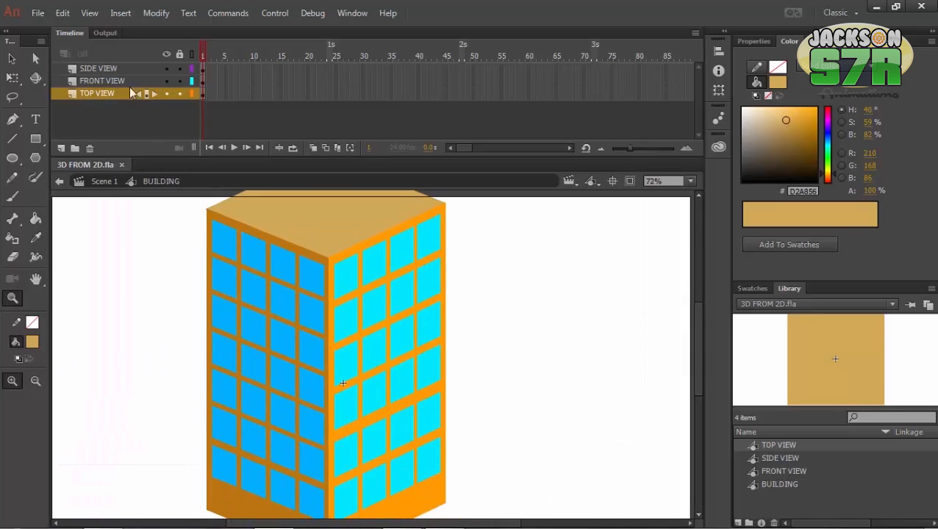
pyautogui.click(106, 80)
pyautogui.moveTo(95, 69); pyautogui.dragTo(96, 66)
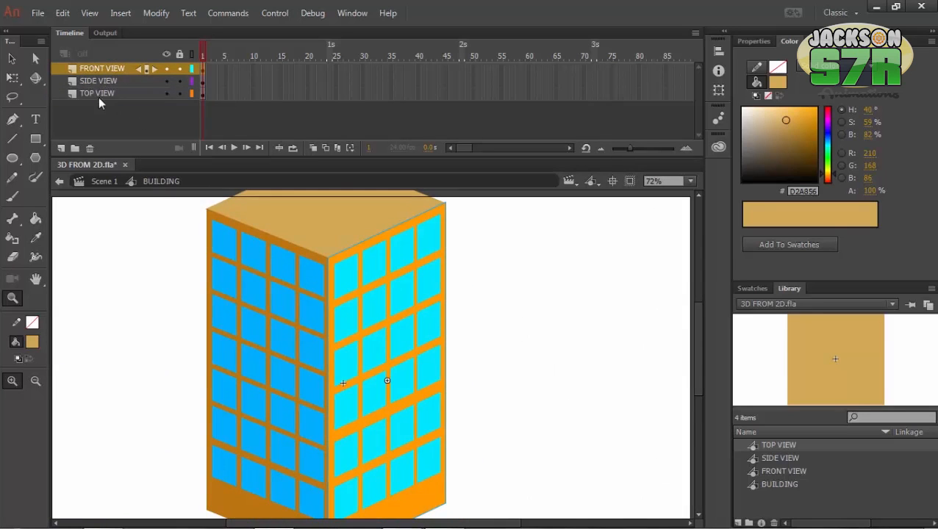
pyautogui.keyDown('alt'); pyautogui.click(296, 342); pyautogui.keyUp('alt')
pyautogui.click(337, 348)
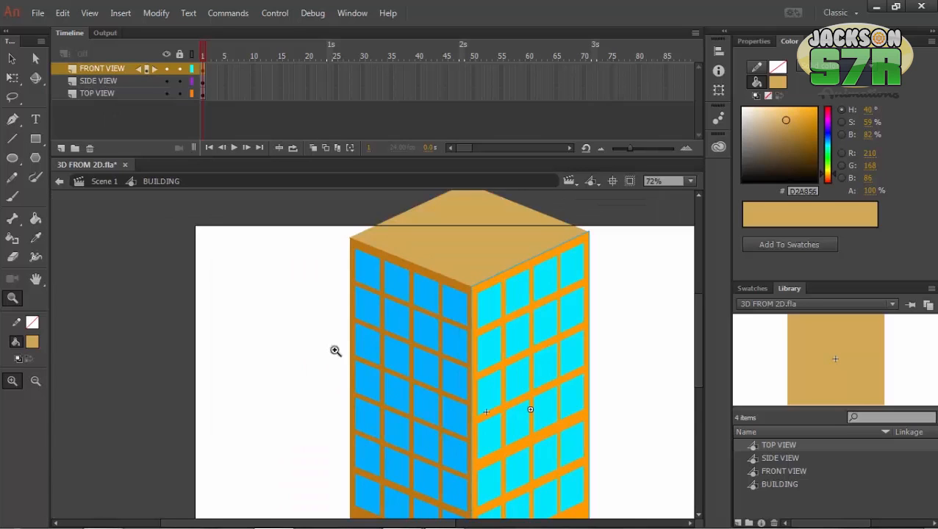
pyautogui.moveTo(336, 368); pyautogui.dragTo(235, 310)
pyautogui.hotkey('ctrl', 's')
# Step: Return to Scene 1 and scale the building down proportionally so it fits within the stage
pyautogui.click(350, 272)
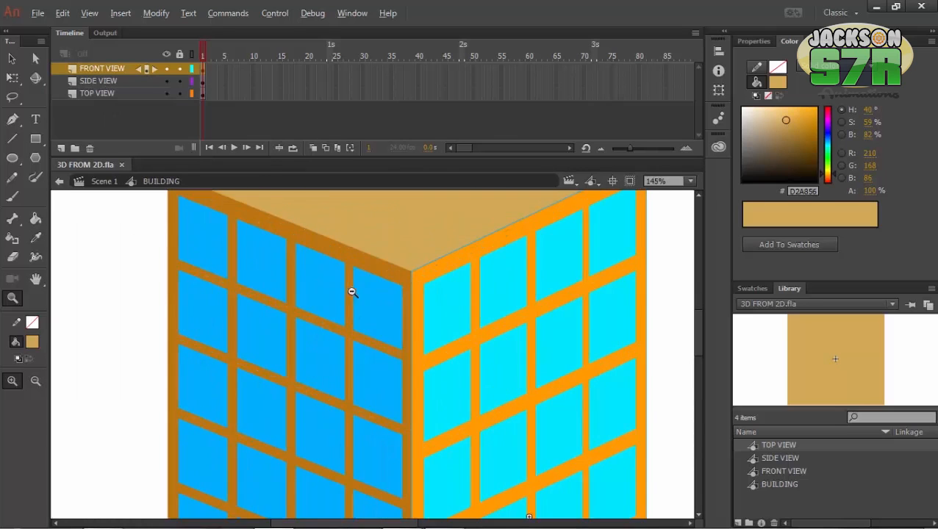
pyautogui.keyDown('alt'); pyautogui.click(364, 291); pyautogui.keyUp('alt')
pyautogui.keyDown('alt'); pyautogui.click(396, 293); pyautogui.keyUp('alt')
pyautogui.moveTo(412, 398); pyautogui.dragTo(381, 291)
pyautogui.moveTo(326, 321); pyautogui.dragTo(336, 332)
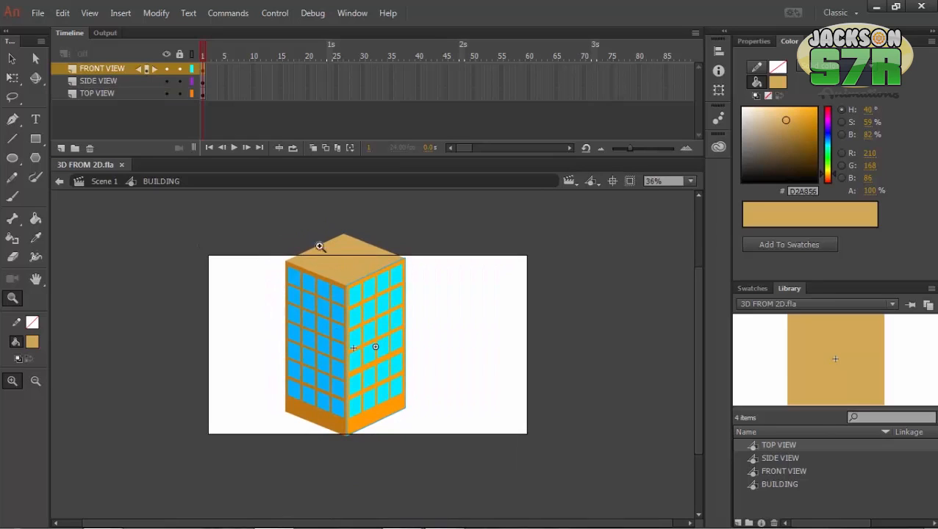
pyautogui.click(105, 183)
pyautogui.press('q')
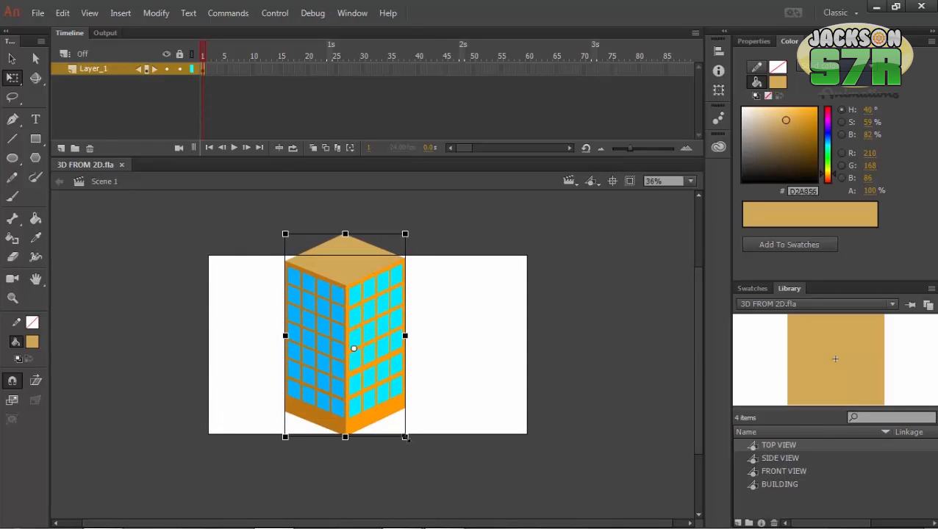
pyautogui.moveTo(409, 441); pyautogui.dragTo(388, 407)
pyautogui.press('z')
pyautogui.click(369, 383)
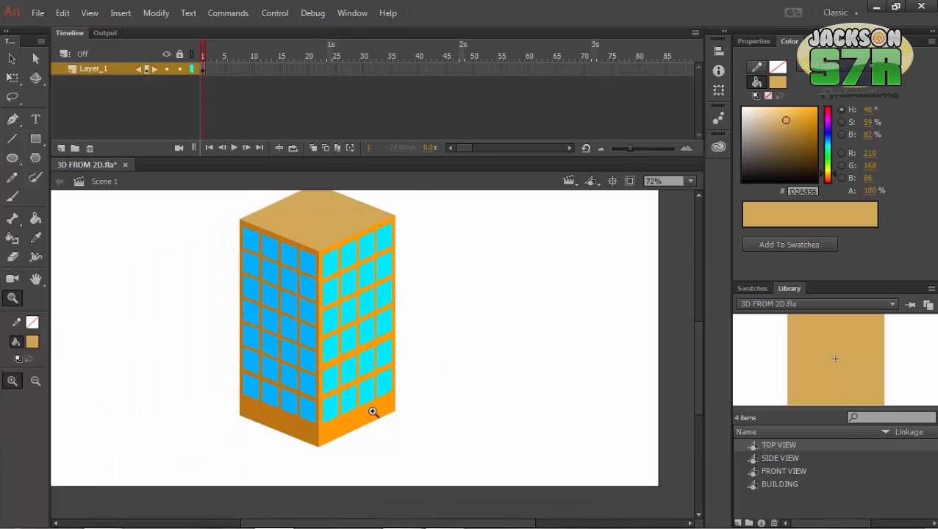
# Step: Save the document and look over the finished building on the stage
pyautogui.keyDown('alt'); pyautogui.click(366, 382); pyautogui.keyUp('alt')
pyautogui.click(368, 378)
pyautogui.moveTo(346, 349); pyautogui.dragTo(144, 243)
pyautogui.moveTo(318, 325); pyautogui.dragTo(225, 247)
pyautogui.moveTo(306, 359); pyautogui.dragTo(366, 390)
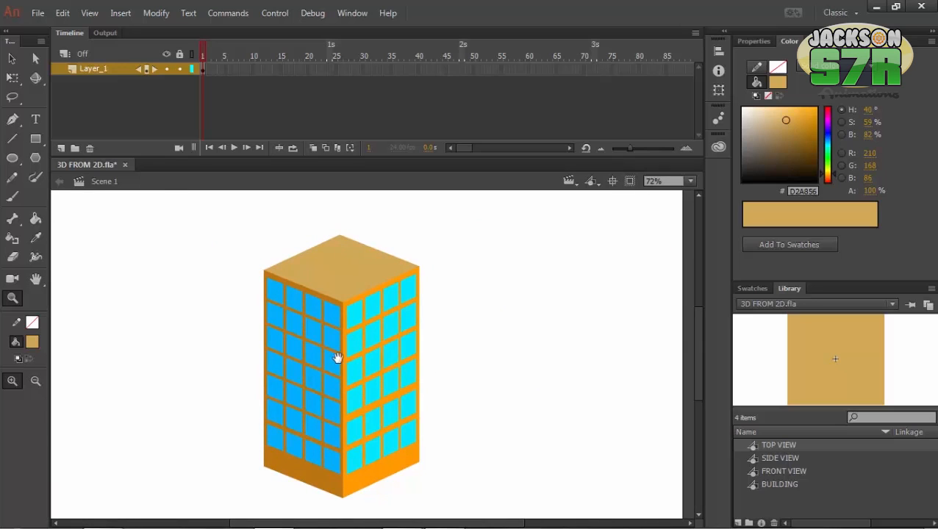
pyautogui.moveTo(337, 358); pyautogui.dragTo(341, 340)
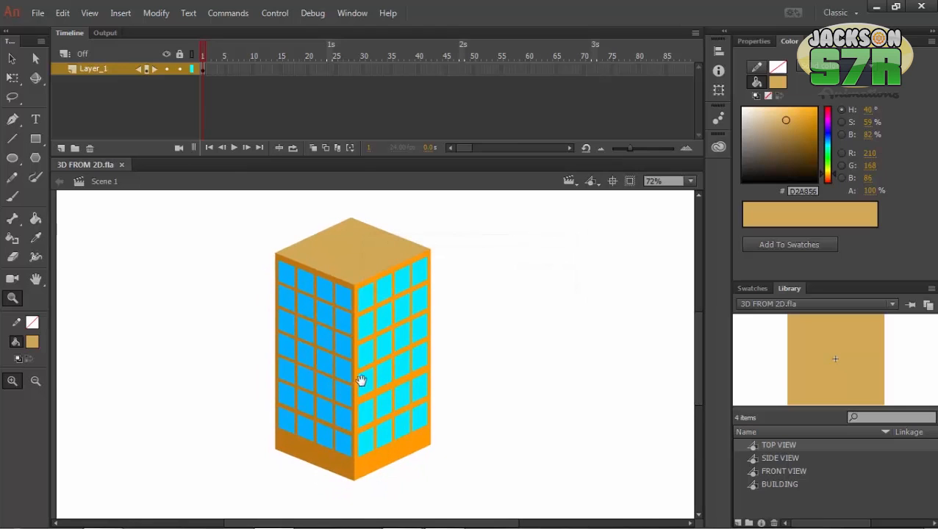
pyautogui.click(368, 342)
pyautogui.hotkey('ctrl', '-')
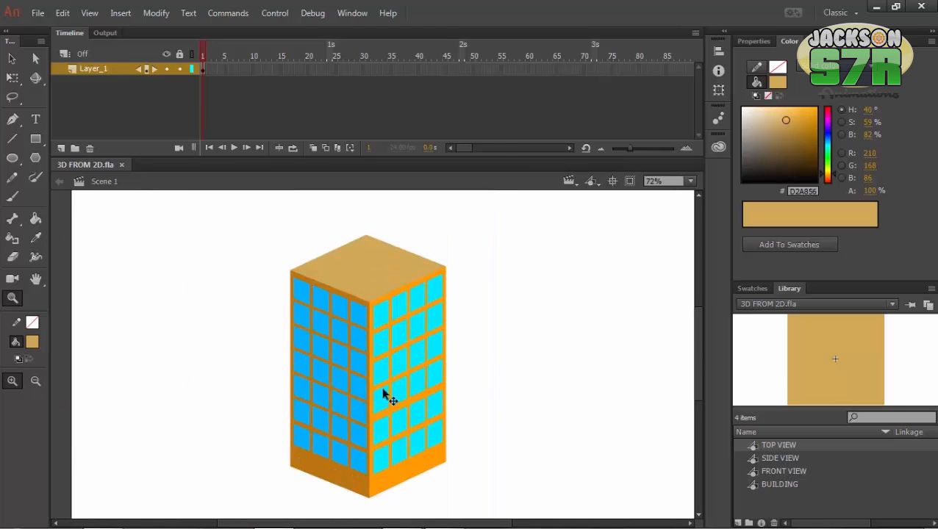
# Step: Open the BUILDING symbol and move the front view's transformation point to the middle of the vertical edge shared with the side view
pyautogui.doubleClick(389, 376)
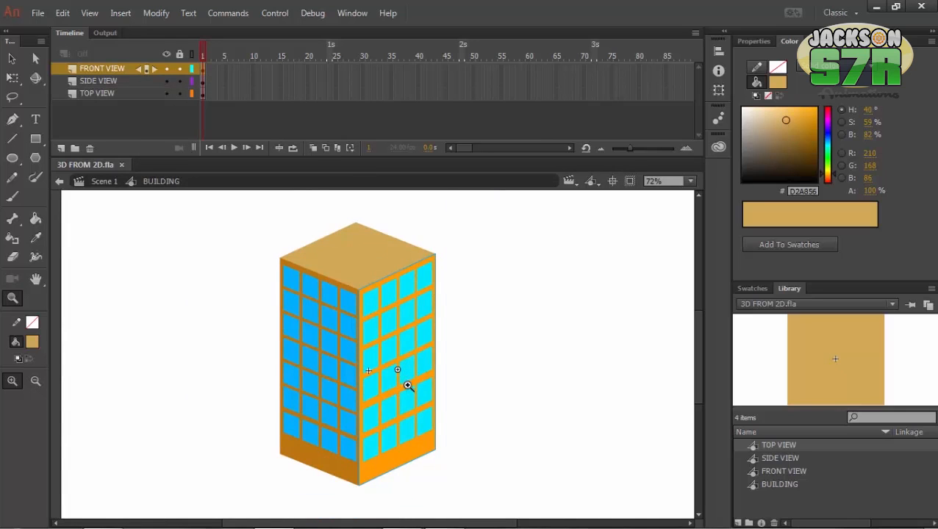
pyautogui.click(393, 339)
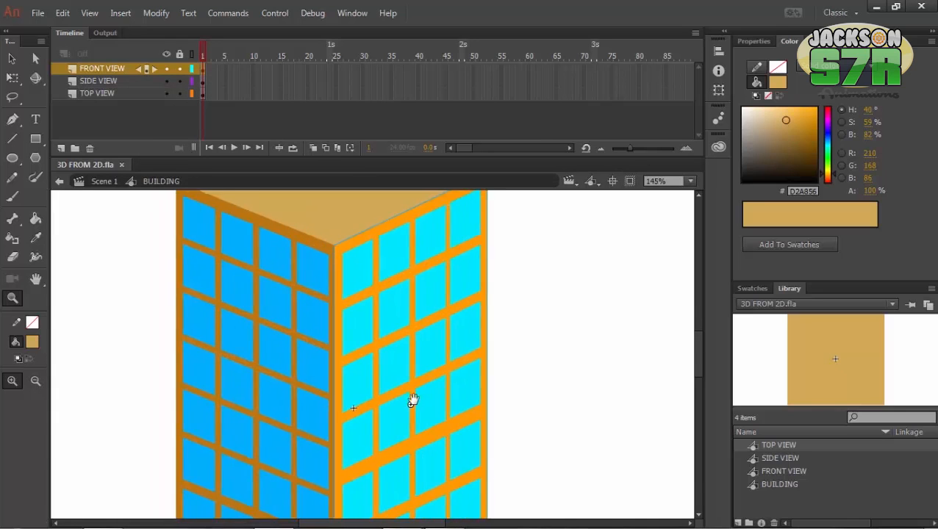
pyautogui.moveTo(412, 398); pyautogui.dragTo(434, 332)
pyautogui.press('q')
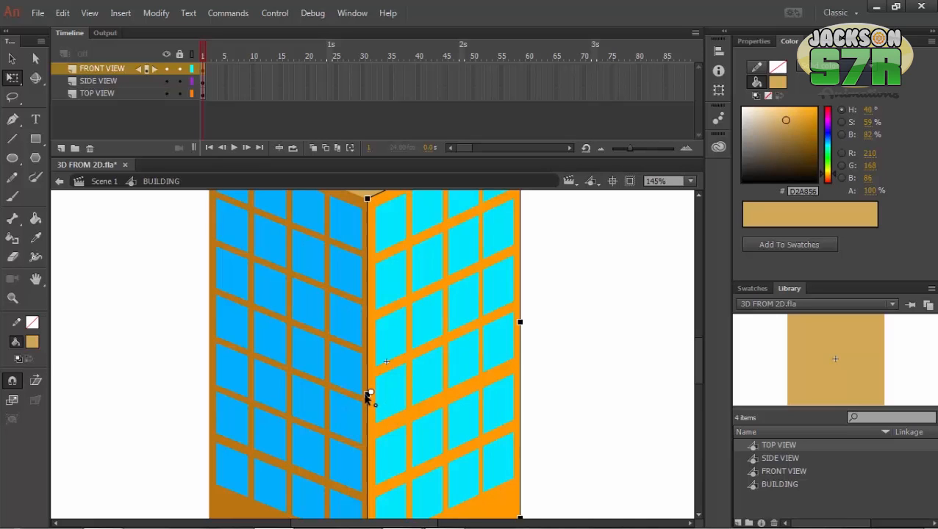
# Step: Move the side view's transformation point to the middle of the vertical edge it shares with the front view
pyautogui.click(324, 389)
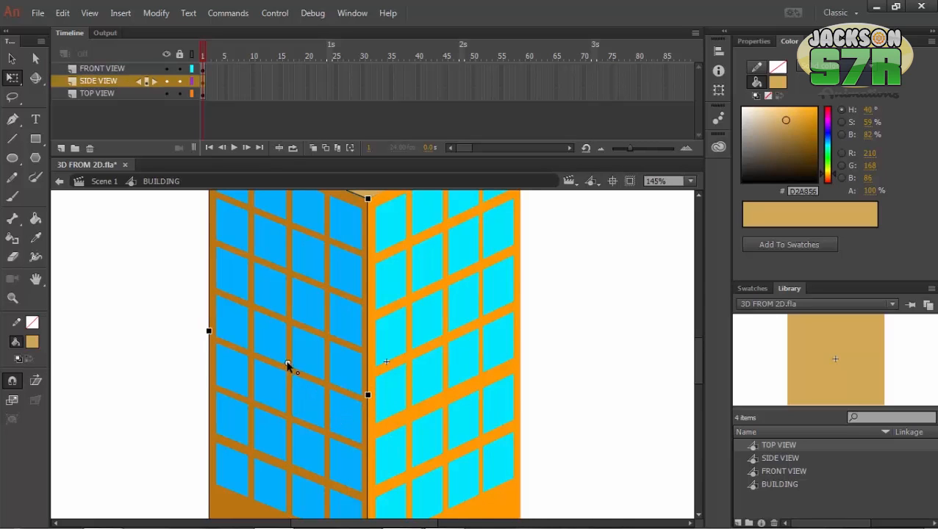
pyautogui.moveTo(288, 363); pyautogui.dragTo(367, 394)
pyautogui.press('z')
pyautogui.click(371, 378)
pyautogui.click(371, 397)
pyautogui.hotkey('ctrl', 'q')
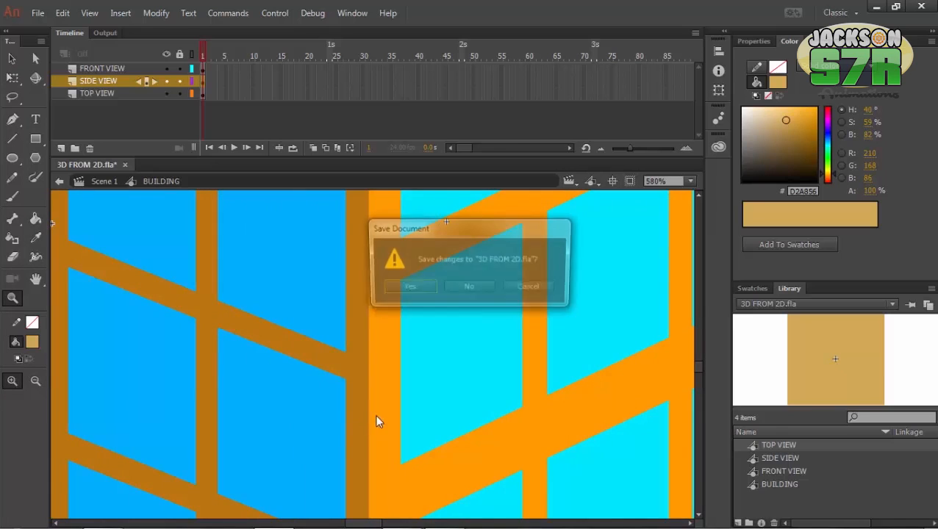
pyautogui.click(529, 288)
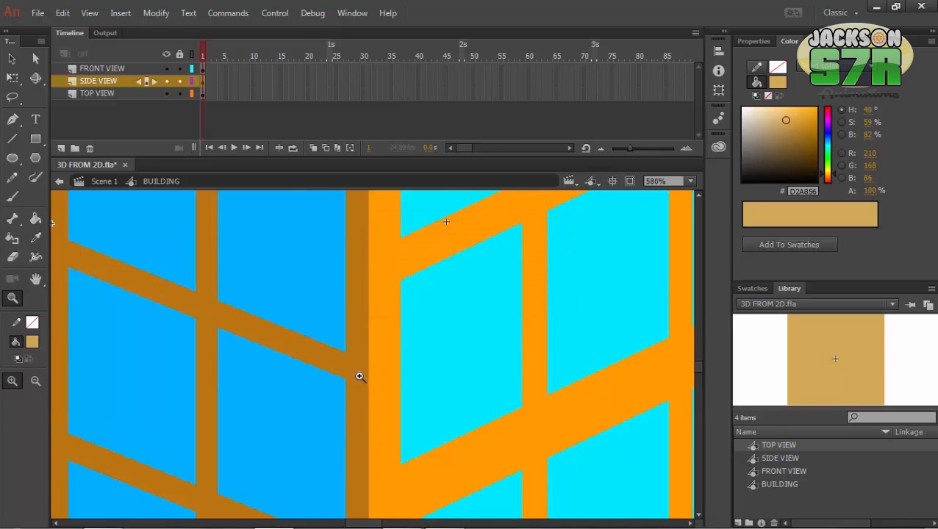
pyautogui.press('q')
pyautogui.moveTo(385, 354); pyautogui.dragTo(369, 352)
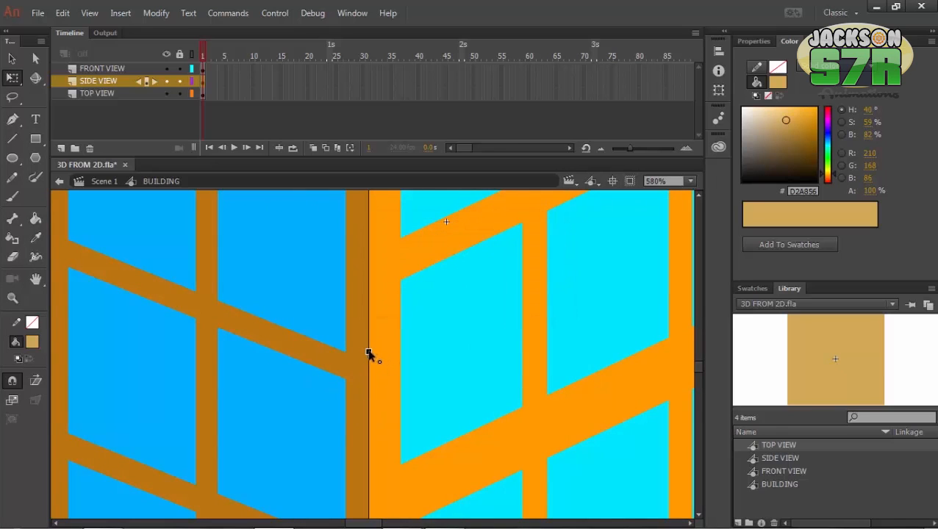
# Step: Fine-tune the transformation points of the front and side views so both sit on the shared vertical edge
pyautogui.click(409, 342)
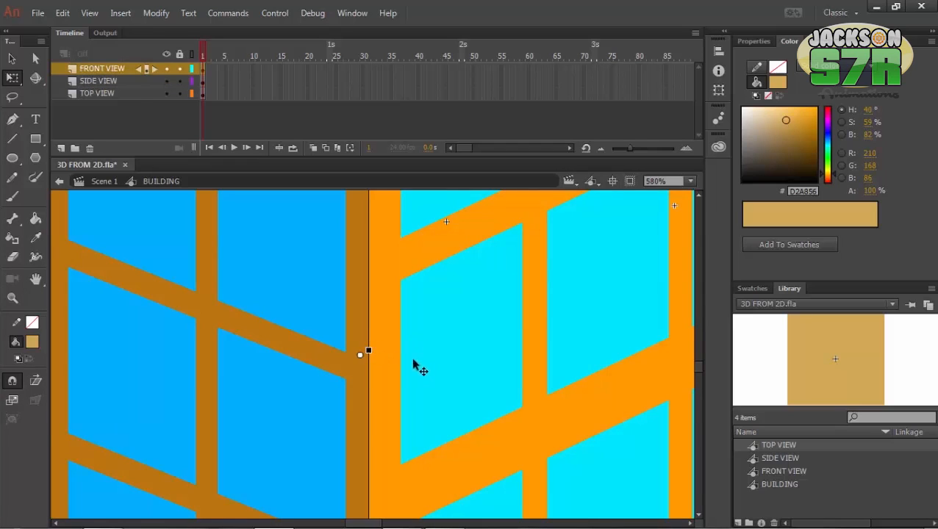
pyautogui.moveTo(360, 354)
pyautogui.mouseDown()
pyautogui.moveTo(370, 364)
pyautogui.moveTo(368, 355)
pyautogui.mouseUp()
pyautogui.click(361, 363)
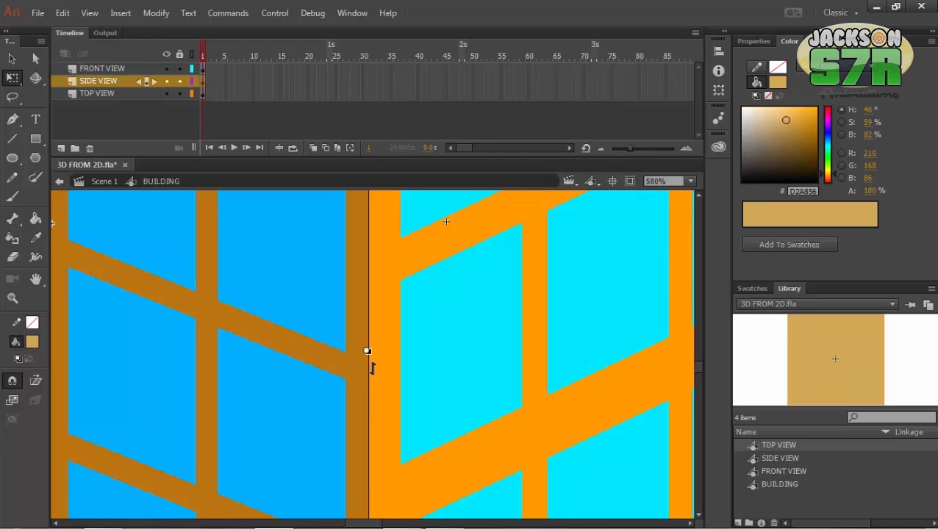
pyautogui.click(370, 357)
pyautogui.click(365, 366)
pyautogui.moveTo(368, 355)
pyautogui.mouseDown()
pyautogui.moveTo(368, 307)
pyautogui.moveTo(371, 353)
pyautogui.mouseUp()
# Step: Check the front view's transformation point up close and shift the side view's point exactly onto the shared edge
pyautogui.press('z')
pyautogui.click(380, 372)
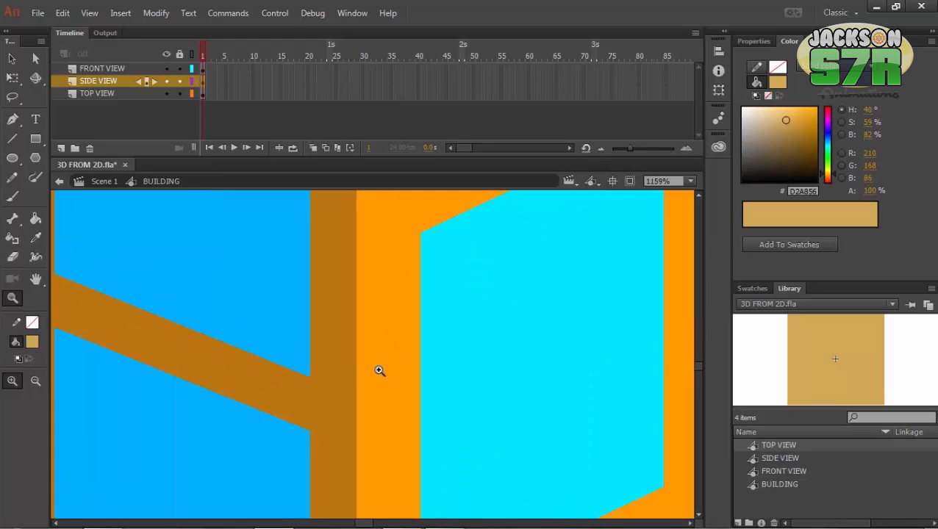
pyautogui.click(403, 405)
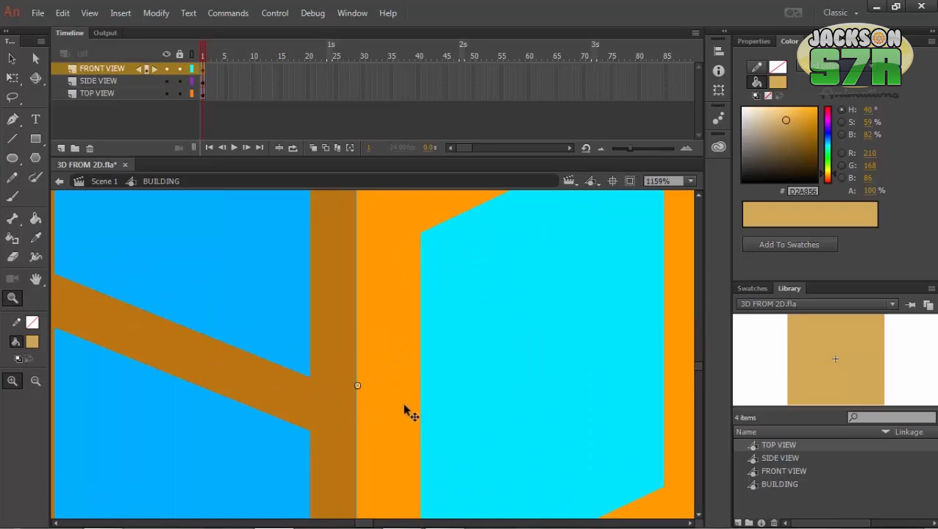
pyautogui.press('q')
pyautogui.click(332, 410)
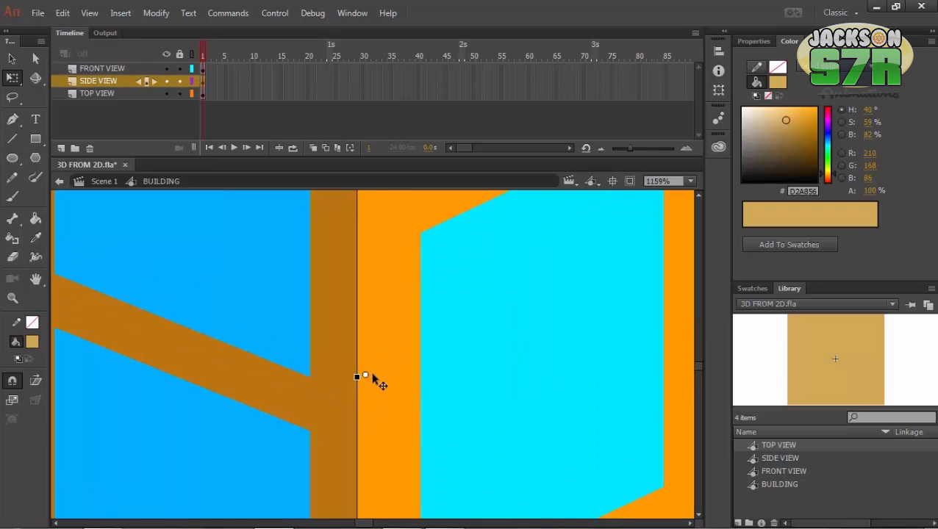
pyautogui.moveTo(366, 376); pyautogui.dragTo(357, 380)
pyautogui.click(382, 392)
# Step: Move the top view's transformation point to its front corner, where the front and side views meet
pyautogui.press('z')
pyautogui.keyDown('alt'); pyautogui.click(374, 364); pyautogui.keyUp('alt')
pyautogui.keyDown('alt'); pyautogui.click(379, 379); pyautogui.keyUp('alt')
pyautogui.keyDown('alt'); pyautogui.click(390, 365); pyautogui.keyUp('alt')
pyautogui.keyDown('alt'); pyautogui.click(392, 369); pyautogui.keyUp('alt')
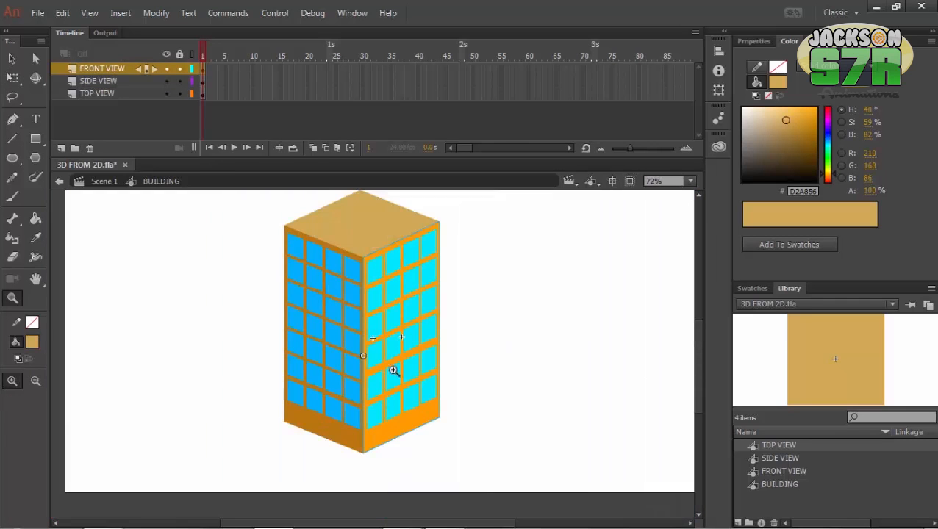
pyautogui.click(381, 319)
pyautogui.click(370, 318)
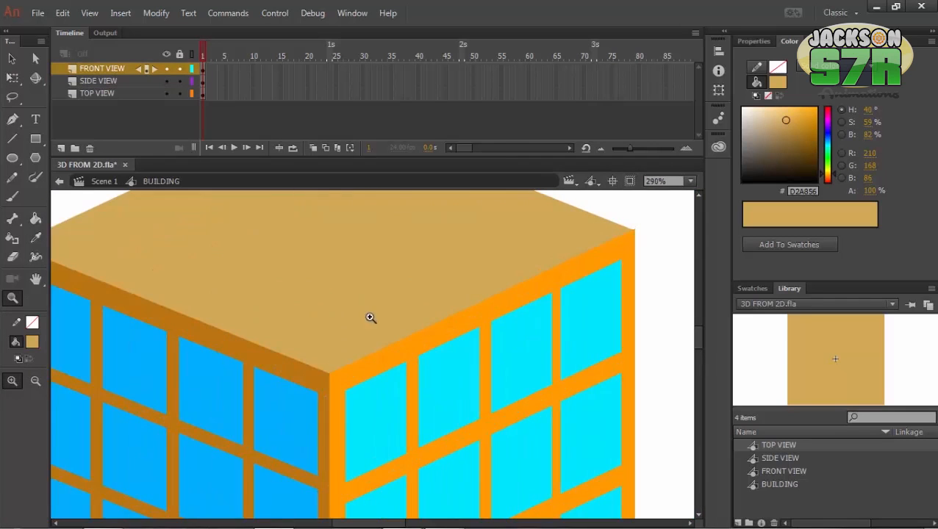
pyautogui.moveTo(347, 301); pyautogui.dragTo(363, 356)
pyautogui.keyDown('ctrl'); pyautogui.click(355, 328); pyautogui.keyUp('ctrl')
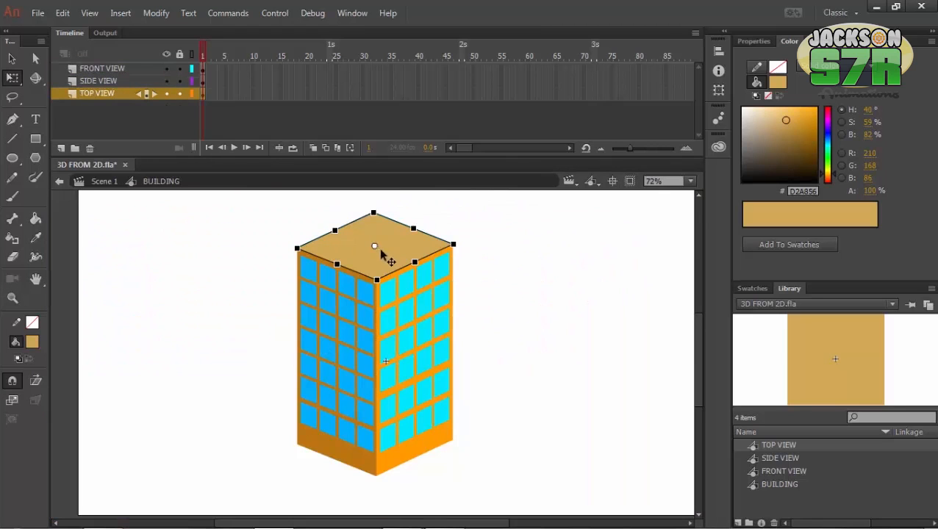
pyautogui.press('z')
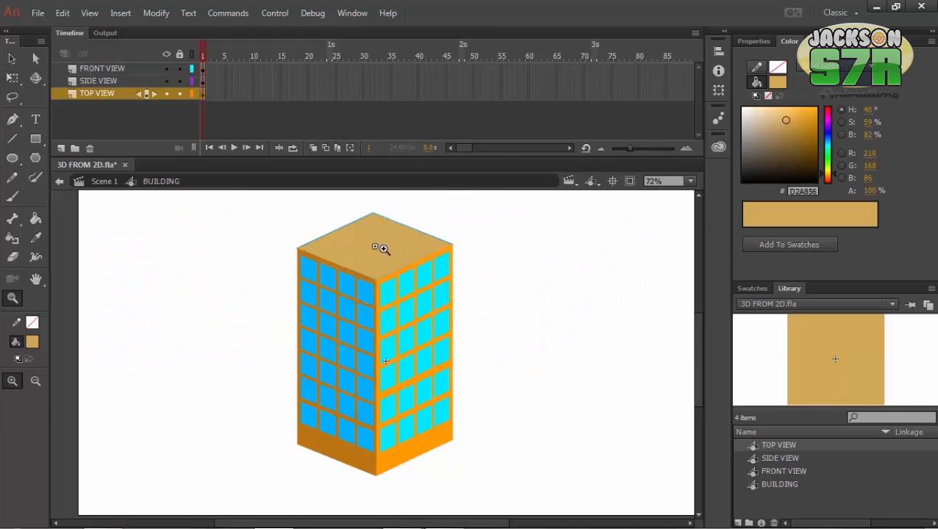
pyautogui.click(383, 249)
pyautogui.click(379, 386)
pyautogui.press('q')
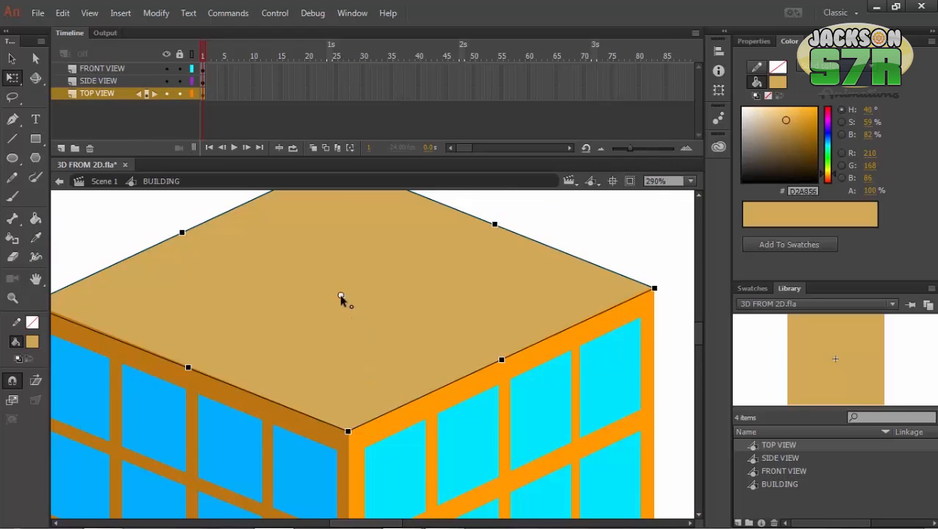
pyautogui.moveTo(340, 297); pyautogui.dragTo(347, 435)
pyautogui.scroll(6, 349, 435)
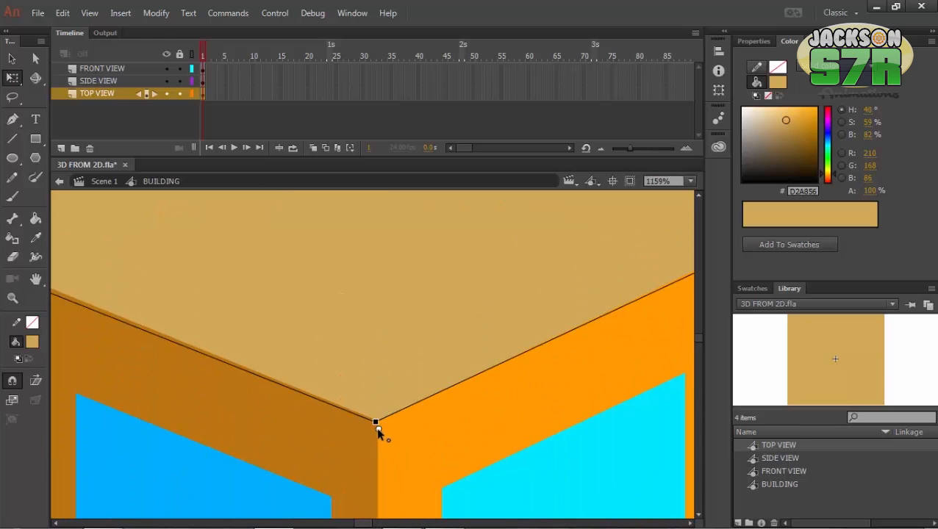
# Step: Check the transformation points of the side and top views on the whole building and save the document
pyautogui.press('z')
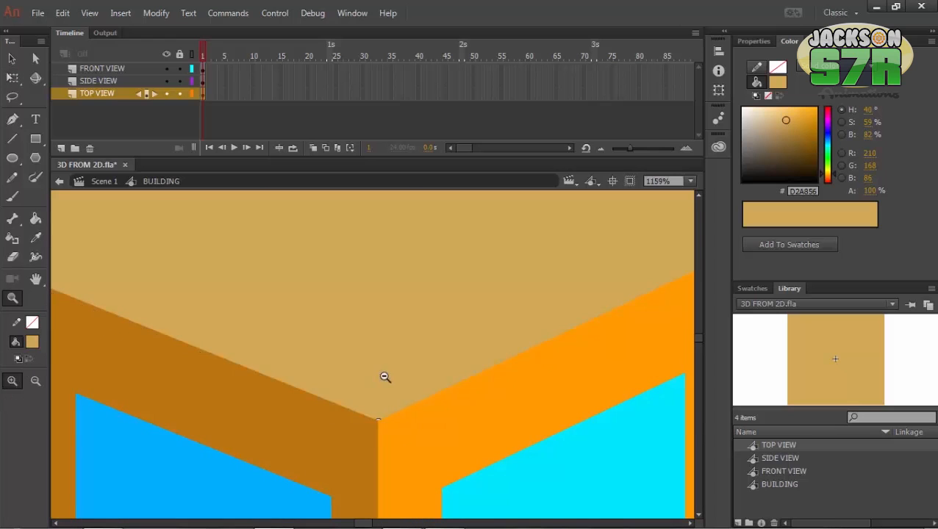
pyautogui.scroll(-6, 383, 377)
pyautogui.keyDown('alt'); pyautogui.click(366, 327); pyautogui.keyUp('alt')
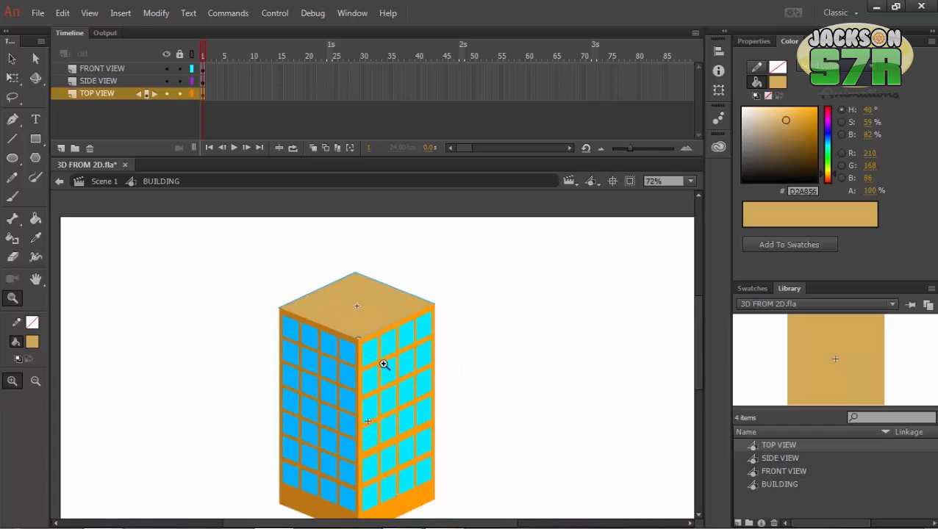
pyautogui.moveTo(391, 406); pyautogui.dragTo(387, 363)
pyautogui.keyDown('ctrl'); pyautogui.click(399, 372); pyautogui.keyUp('ctrl')
pyautogui.press('q')
pyautogui.click(344, 384)
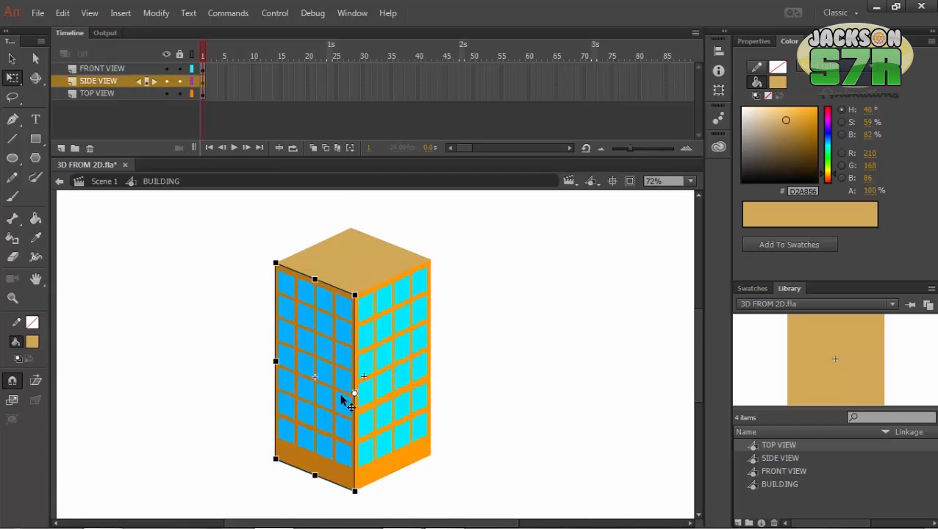
pyautogui.click(362, 274)
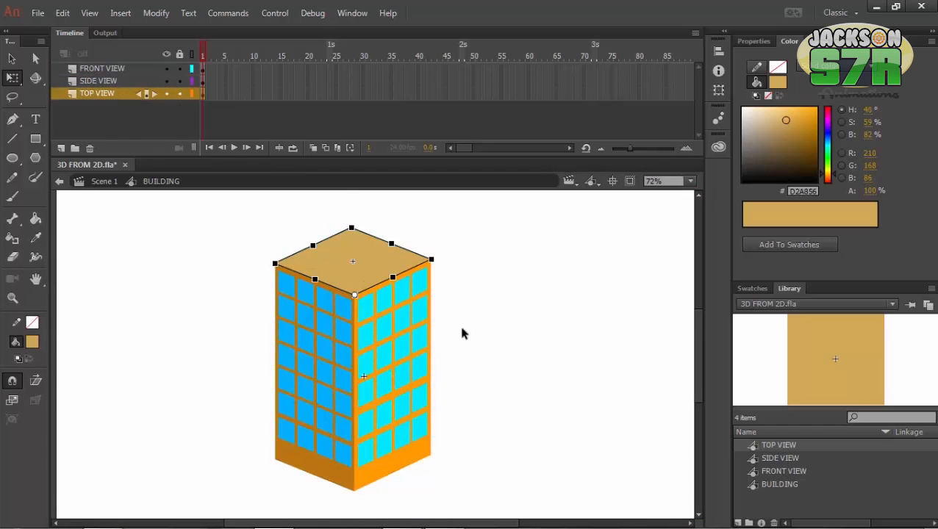
pyautogui.click(461, 334)
pyautogui.hotkey('ctrl', 's')
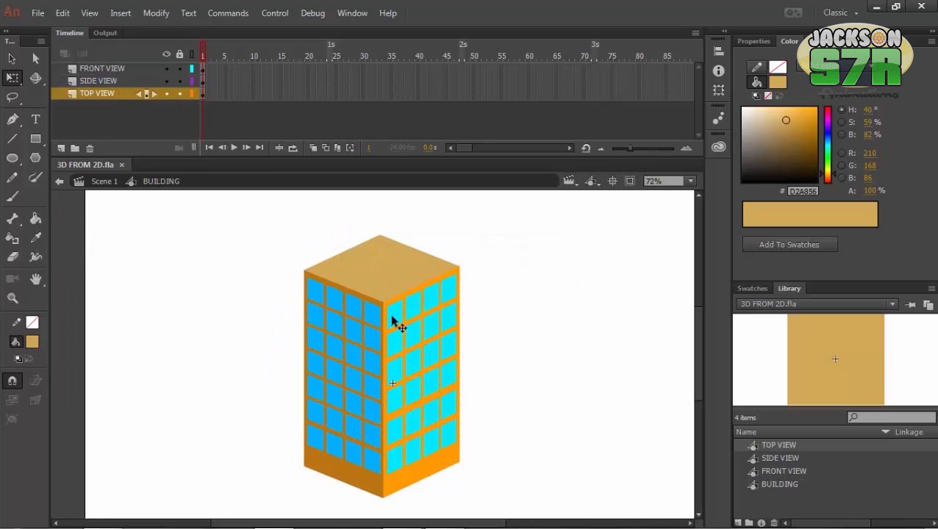
# Step: Select the front, side and top views in turn to examine where each transformation point sits
pyautogui.click(410, 376)
pyautogui.click(359, 389)
pyautogui.click(385, 288)
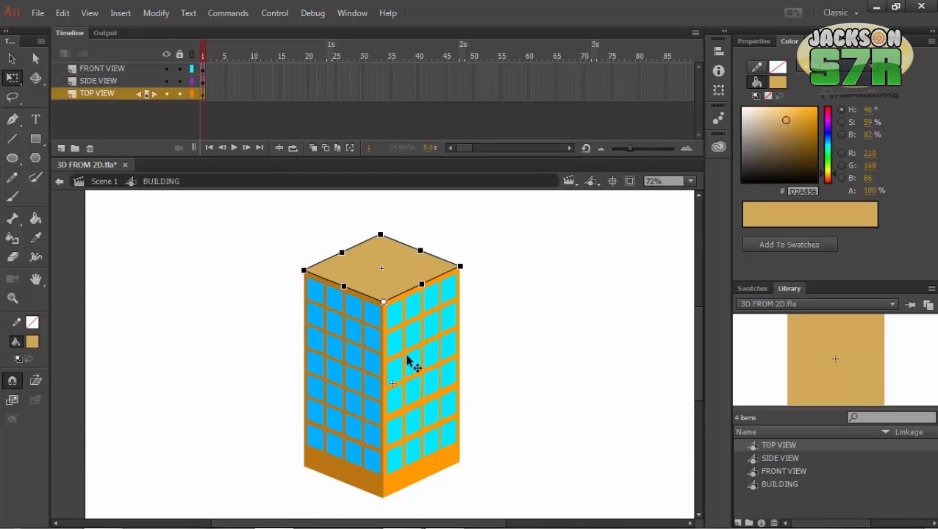
pyautogui.click(410, 363)
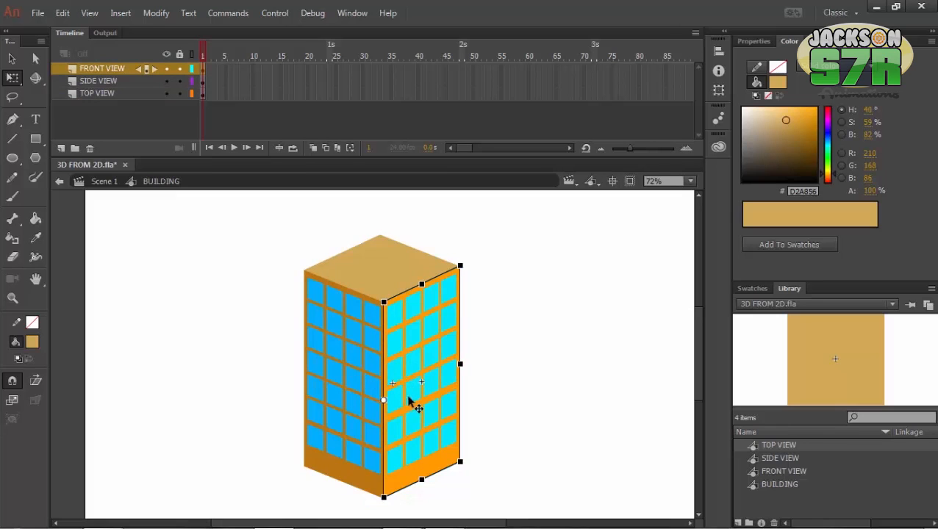
pyautogui.click(387, 287)
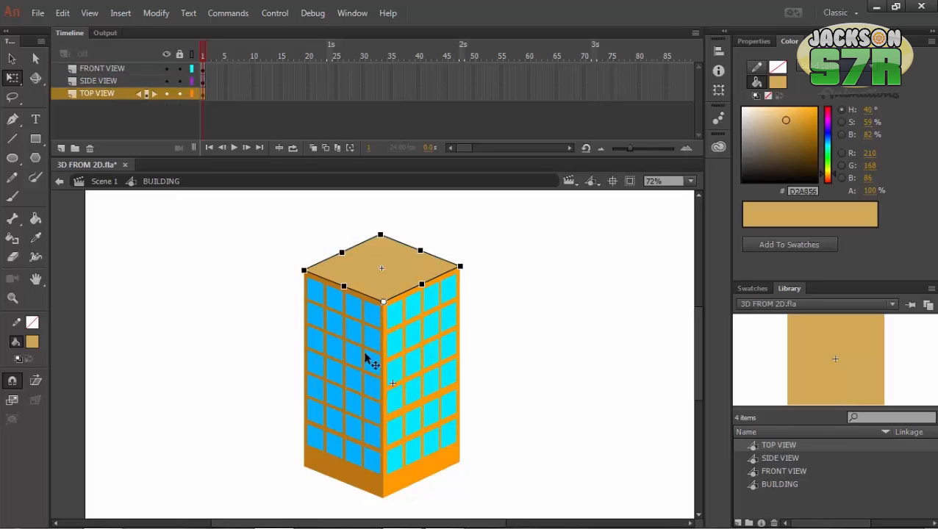
pyautogui.click(368, 360)
pyautogui.click(429, 366)
pyautogui.click(393, 294)
pyautogui.click(415, 371)
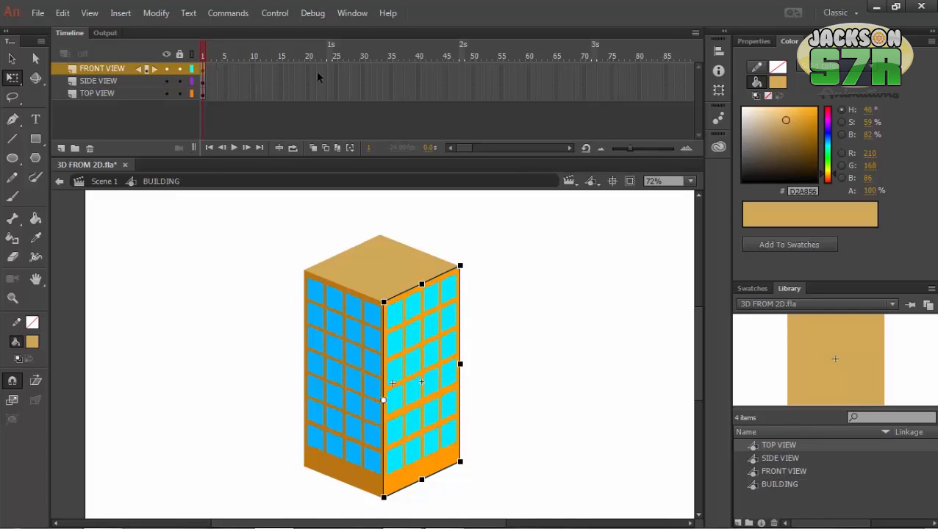
# Step: Extend the FRONT VIEW, SIDE VIEW and TOP VIEW layers to frame 24 and save the document
pyautogui.moveTo(330, 67); pyautogui.dragTo(331, 94)
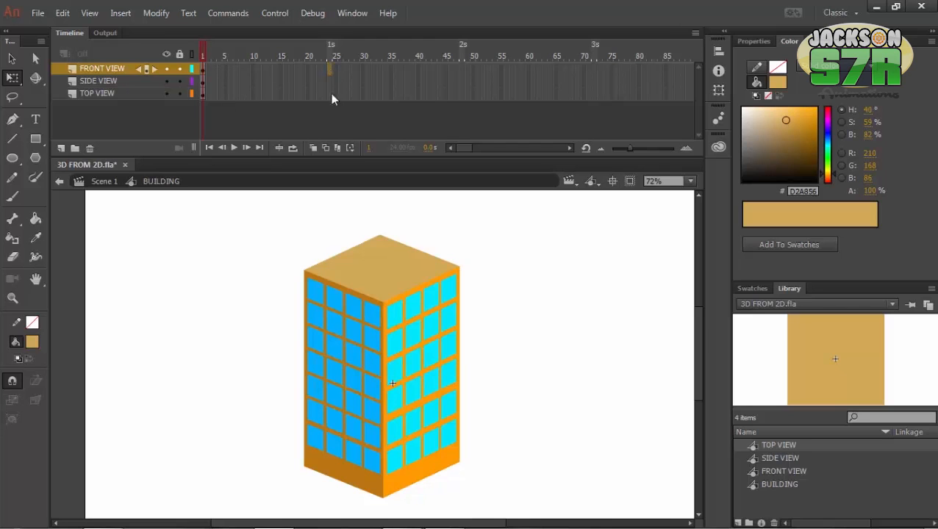
pyautogui.press('F5')
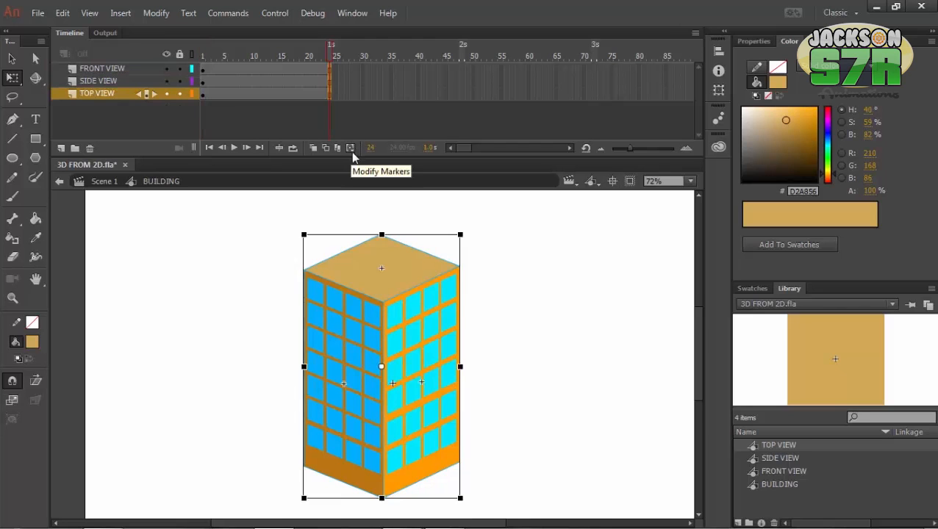
pyautogui.click(502, 340)
pyautogui.hotkey('ctrl', 's')
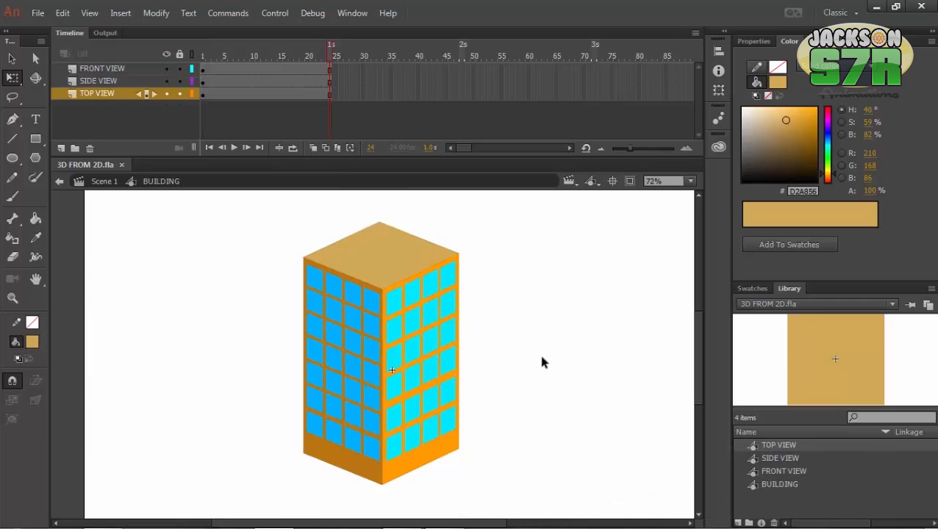
# Step: On a new layer, brush a small circle beside the building with lines sweeping toward and across it, and move the layer above FRONT VIEW
pyautogui.moveTo(536, 364); pyautogui.dragTo(533, 324)
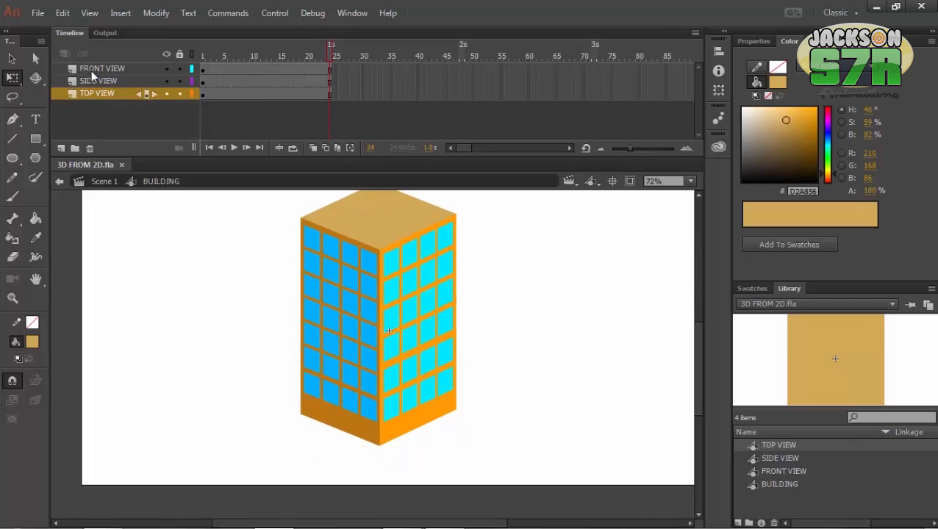
pyautogui.click(61, 147)
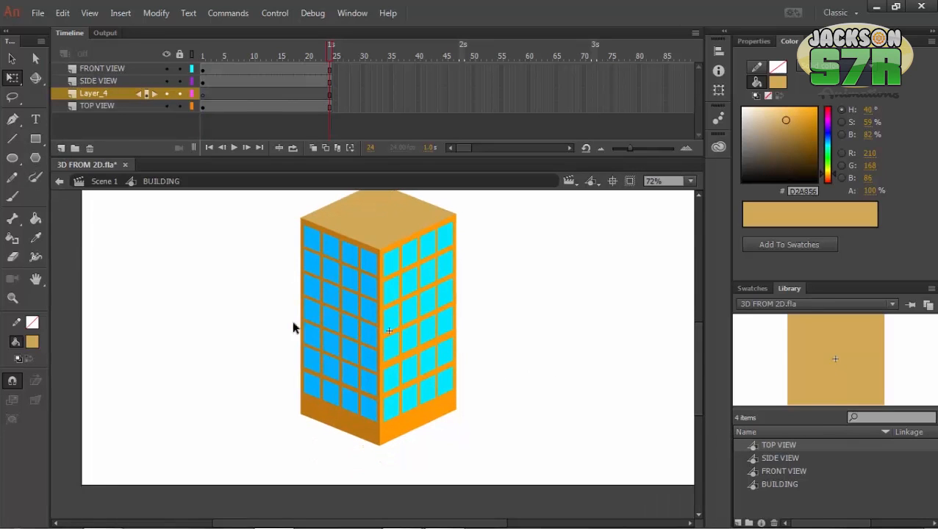
pyautogui.press('b')
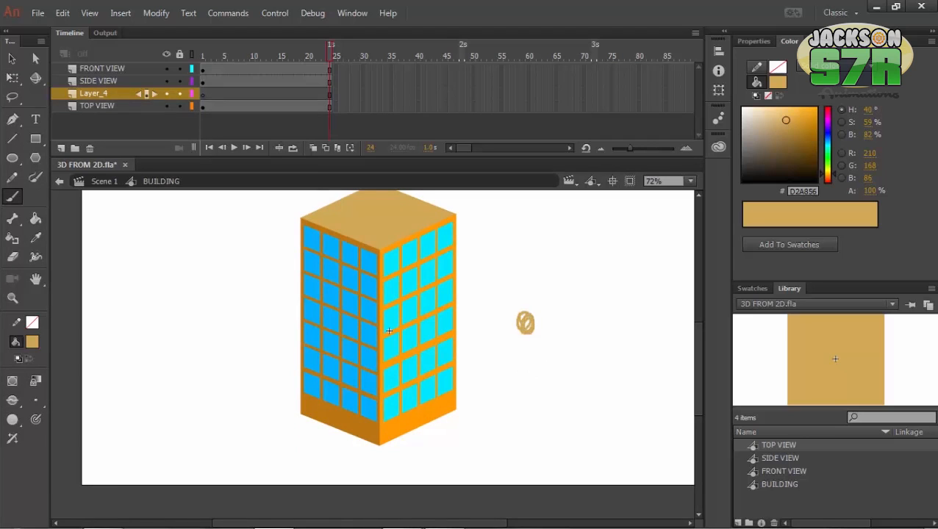
pyautogui.moveTo(523, 315); pyautogui.dragTo(463, 278)
pyautogui.moveTo(531, 340); pyautogui.dragTo(455, 352)
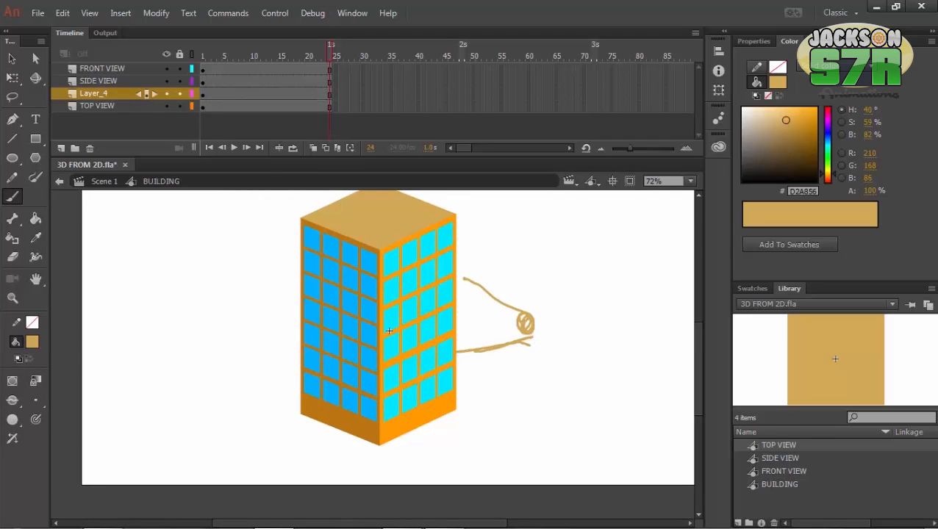
pyautogui.moveTo(525, 358); pyautogui.dragTo(471, 395)
pyautogui.moveTo(339, 397); pyautogui.dragTo(338, 397)
pyautogui.moveTo(96, 93); pyautogui.dragTo(95, 67)
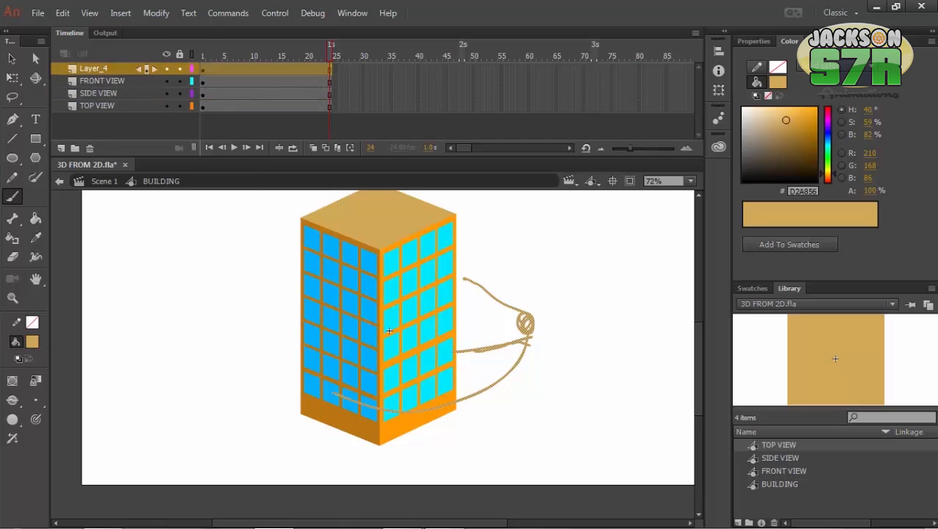
# Step: Recolour the sketch to red (FF0000) and brush a second small circle with connecting lines on the building's side view
pyautogui.moveTo(812, 126)
pyautogui.mouseDown()
pyautogui.moveTo(817, 108)
pyautogui.moveTo(828, 106)
pyautogui.mouseUp()
pyautogui.keyDown('ctrl'); pyautogui.click(471, 413); pyautogui.keyUp('ctrl')
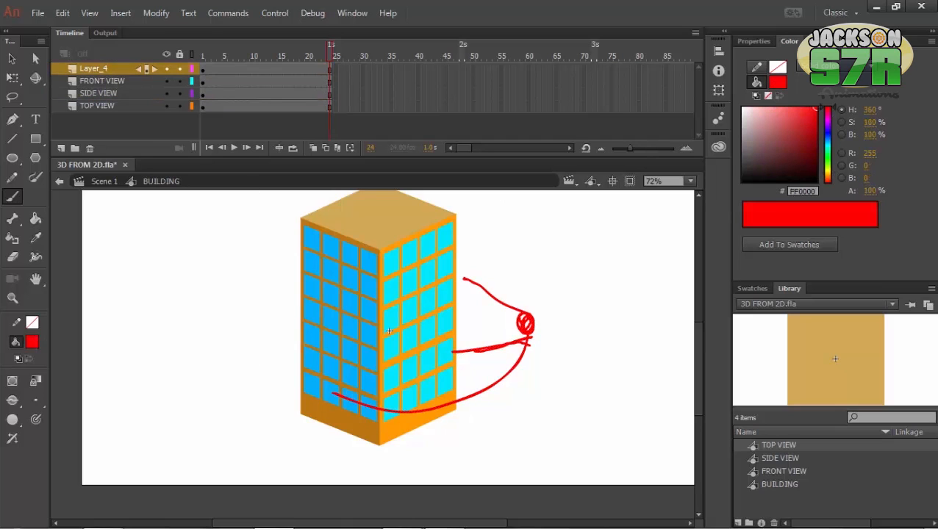
pyautogui.moveTo(331, 387); pyautogui.dragTo(342, 342)
pyautogui.moveTo(362, 403); pyautogui.dragTo(371, 397)
pyautogui.press('z')
pyautogui.keyDown('alt'); pyautogui.click(376, 381); pyautogui.keyUp('alt')
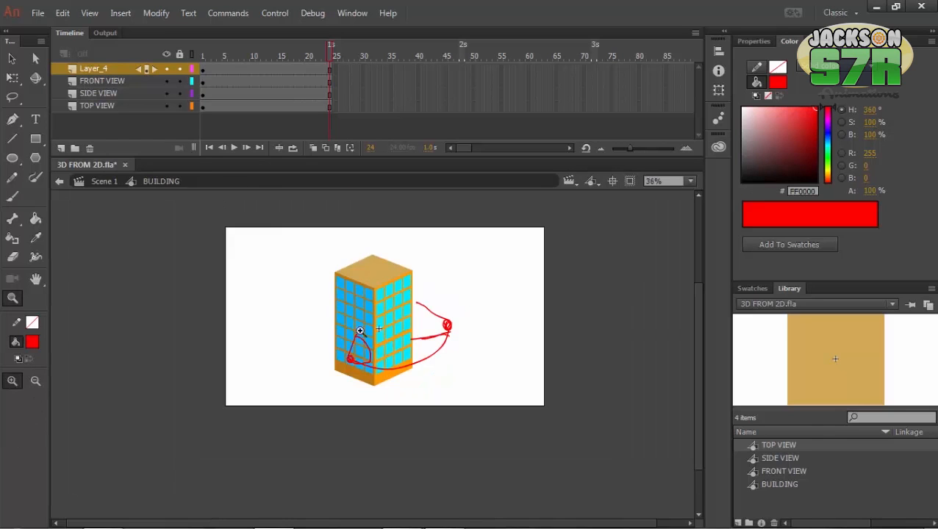
# Step: Erase the red sketch, save the document and delete the Layer_4 layer
pyautogui.click(118, 68)
pyautogui.press('Delete')
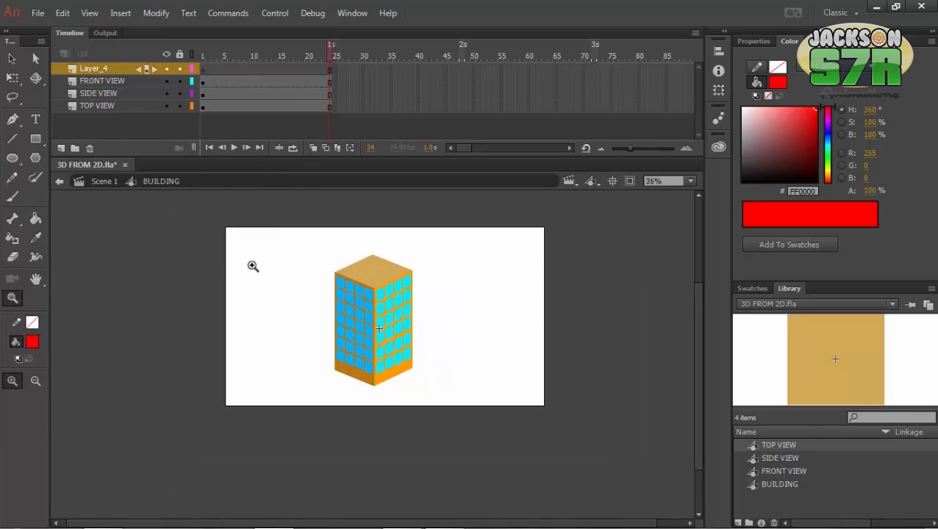
pyautogui.click(412, 324)
pyautogui.hotkey('ctrl', 's')
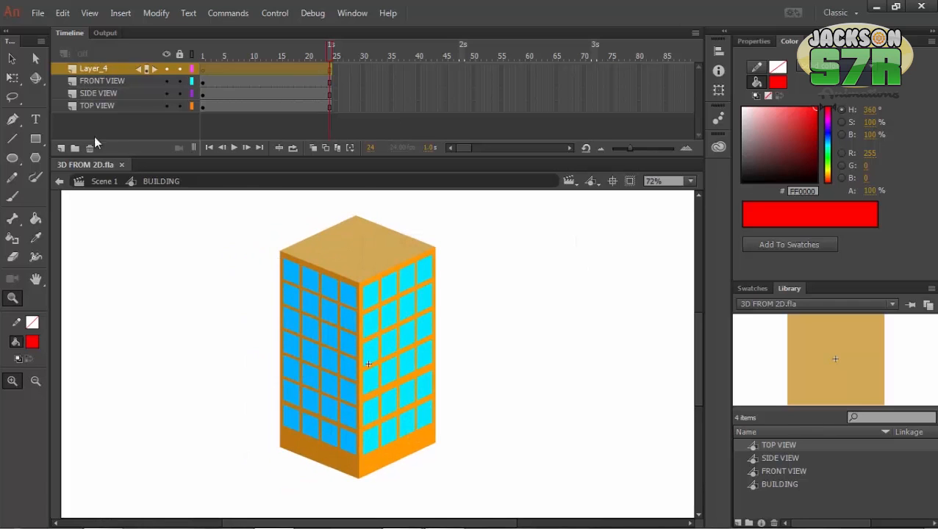
pyautogui.click(90, 147)
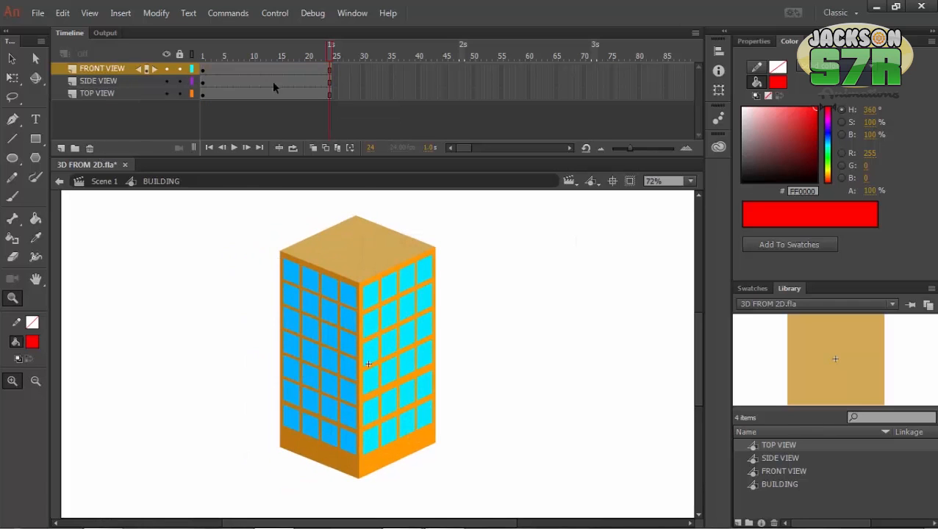
# Step: Insert keyframes at frame 24 on the FRONT VIEW, SIDE VIEW and TOP VIEW layers
pyautogui.click(329, 93)
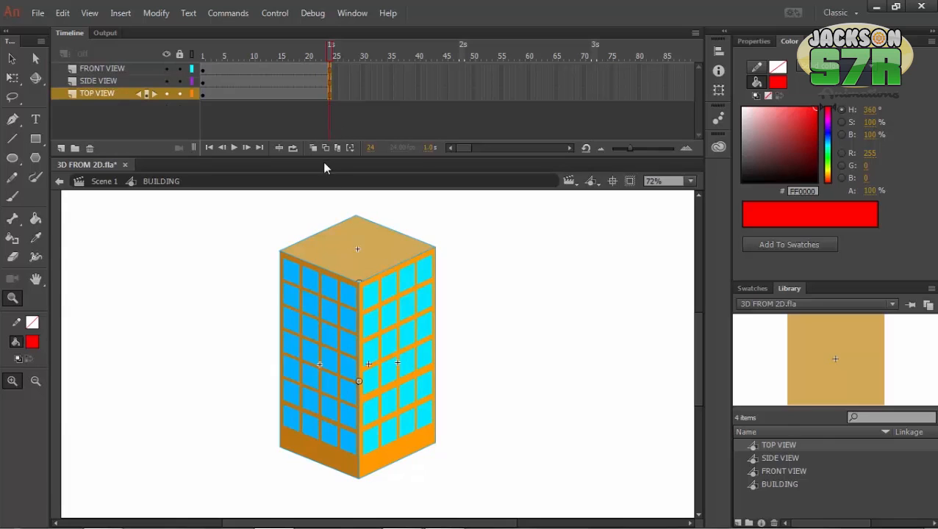
pyautogui.keyDown('ctrl'); pyautogui.click(482, 346); pyautogui.keyUp('ctrl')
pyautogui.click(373, 343)
pyautogui.moveTo(385, 388); pyautogui.dragTo(406, 346)
pyautogui.keyDown('alt'); pyautogui.click(375, 348); pyautogui.keyUp('alt')
pyautogui.click(409, 335)
pyautogui.keyDown('alt'); pyautogui.click(398, 360); pyautogui.keyUp('alt')
pyautogui.click(397, 350)
pyautogui.keyDown('alt'); pyautogui.click(388, 351); pyautogui.keyUp('alt')
# Step: Try transforming the front view and squeezing the side view toward the shared corner edge at frame 24
pyautogui.keyDown('ctrl'); pyautogui.click(417, 366); pyautogui.keyUp('ctrl')
pyautogui.press('q')
pyautogui.hotkey('ctrl', 'z')
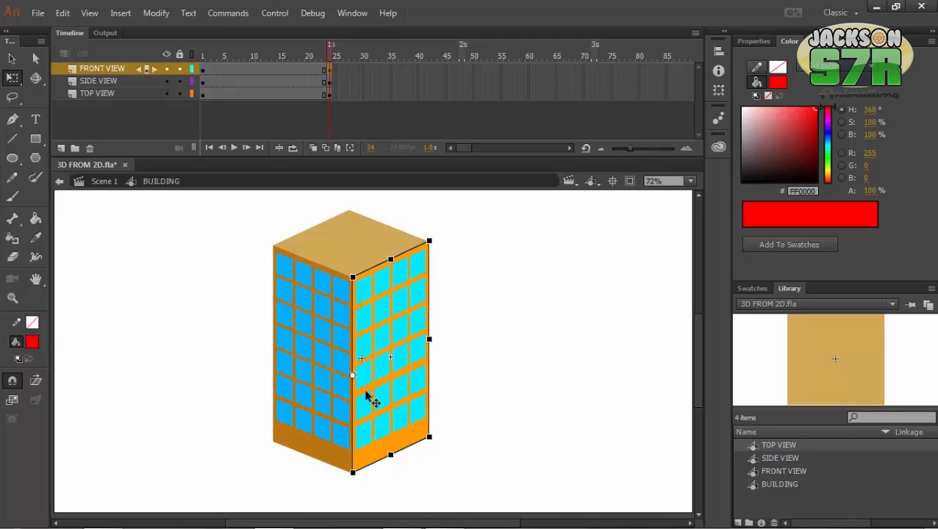
pyautogui.click(316, 362)
pyautogui.moveTo(273, 343); pyautogui.dragTo(316, 344)
pyautogui.hotkey('ctrl', 'z')
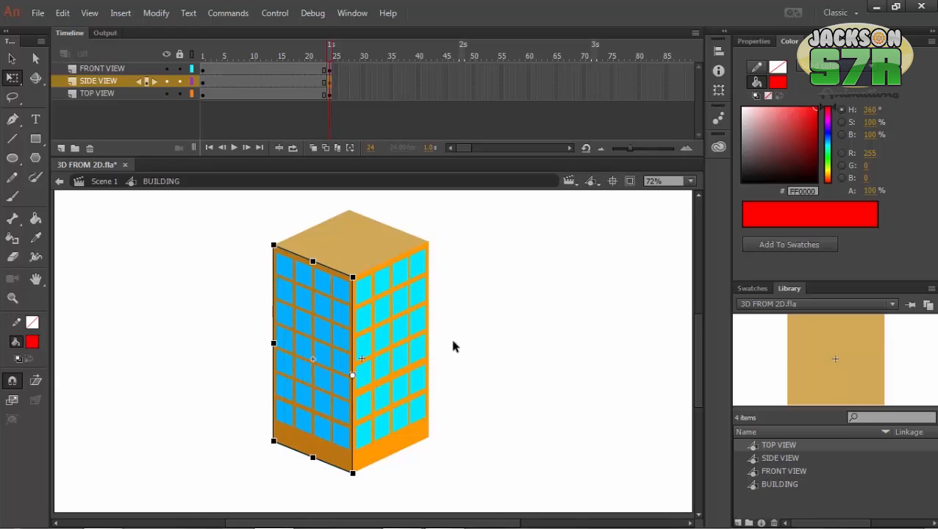
# Step: At frame 24, narrow the front view toward the shared corner edge and skew its outer edge upward to a steeper slope
pyautogui.press('z')
pyautogui.click(377, 339)
pyautogui.keyDown('alt'); pyautogui.click(408, 367); pyautogui.keyUp('alt')
pyautogui.keyDown('alt'); pyautogui.click(409, 368); pyautogui.keyUp('alt')
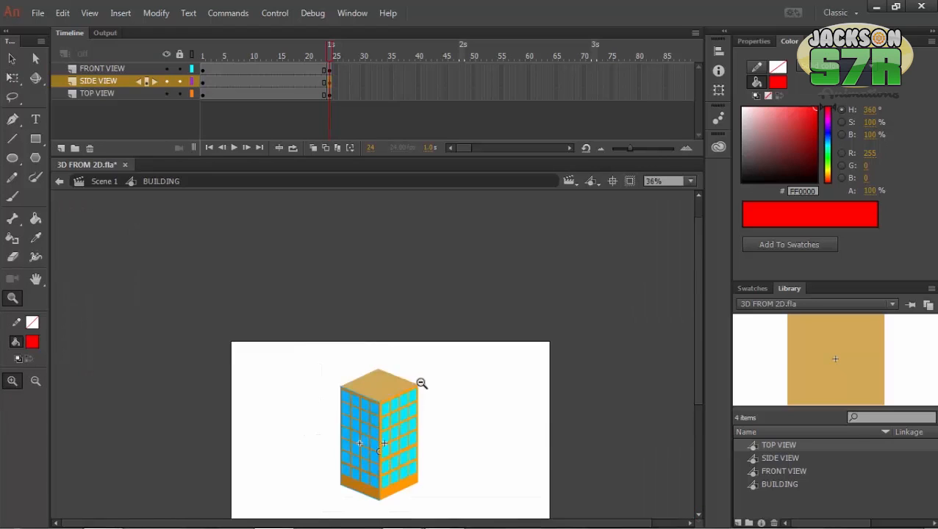
pyautogui.keyDown('alt'); pyautogui.click(414, 397); pyautogui.keyUp('alt')
pyautogui.click(357, 376)
pyautogui.click(382, 371)
pyautogui.press('q')
pyautogui.click(417, 361)
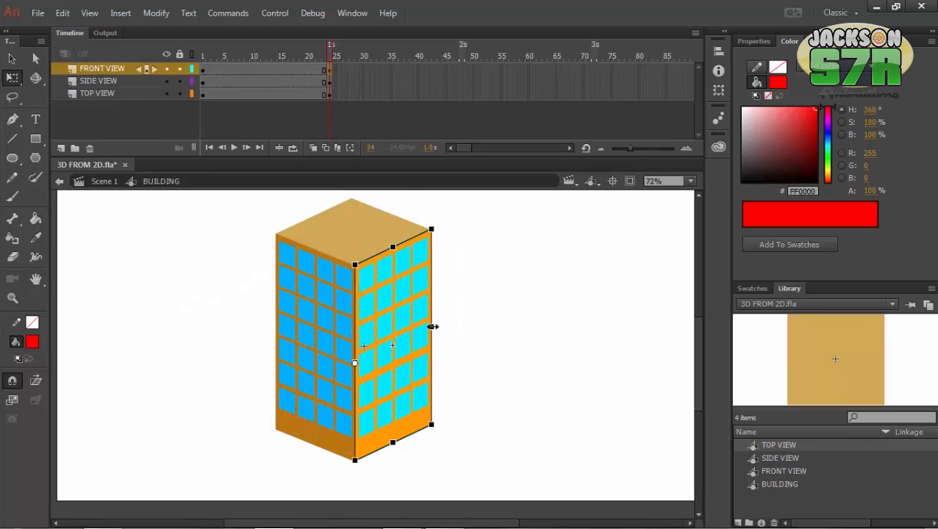
pyautogui.moveTo(432, 326); pyautogui.dragTo(405, 339)
pyautogui.moveTo(408, 324); pyautogui.dragTo(401, 298)
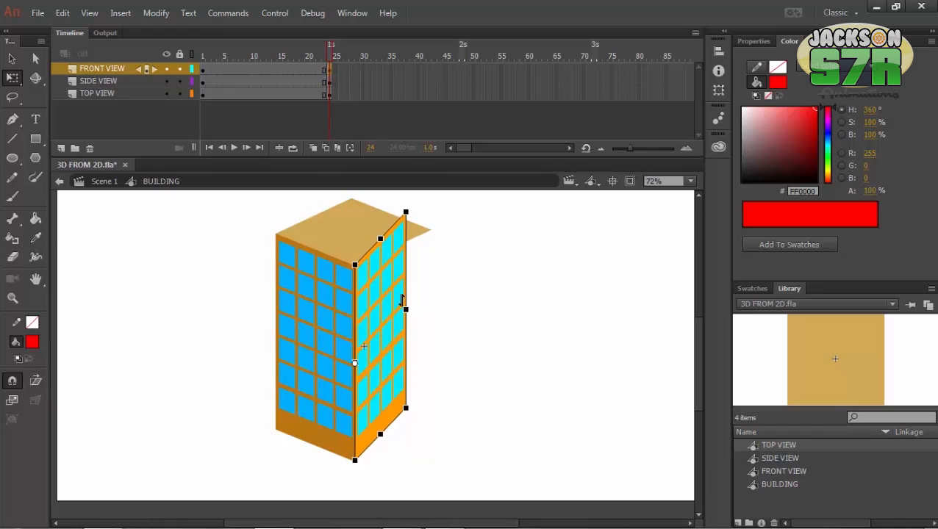
# Step: Widen the side view outward from the shared corner edge and skew it to a flatter slope
pyautogui.click(308, 350)
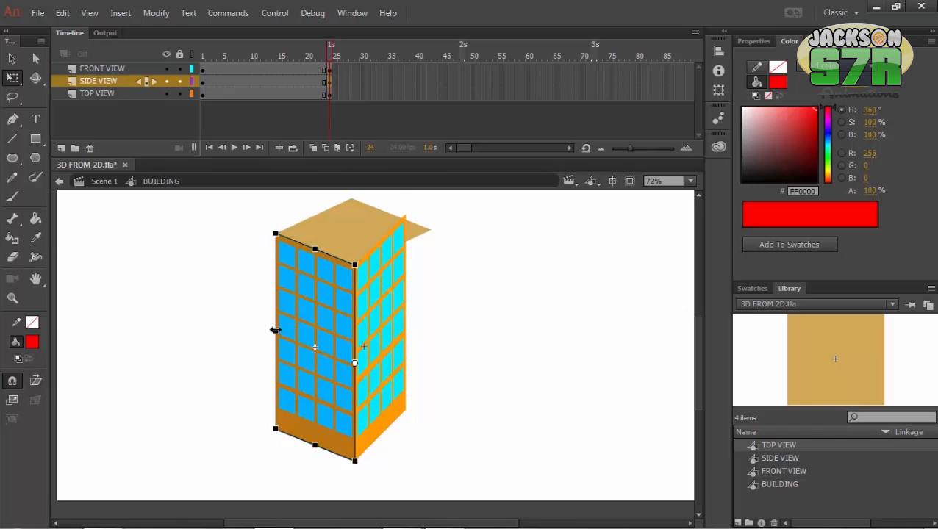
pyautogui.moveTo(276, 330); pyautogui.dragTo(293, 324)
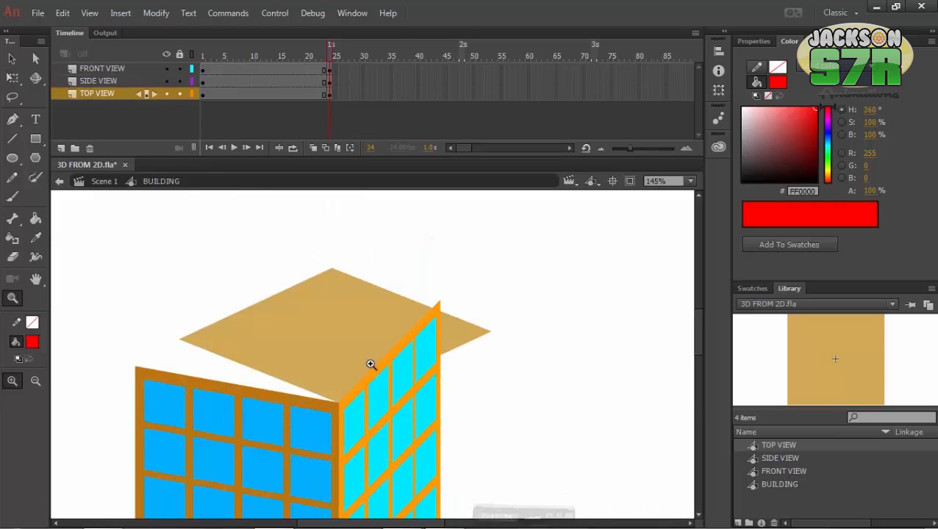
# Step: Skew the top view in both directions about the shared corner so its edges follow the side view and front view slopes
pyautogui.press('space')
pyautogui.moveTo(312, 349); pyautogui.dragTo(389, 335)
pyautogui.moveTo(358, 367)
pyautogui.mouseDown()
pyautogui.moveTo(360, 331)
pyautogui.moveTo(354, 366)
pyautogui.mouseUp()
pyautogui.keyDown('ctrl'); pyautogui.click(384, 335); pyautogui.keyUp('ctrl')
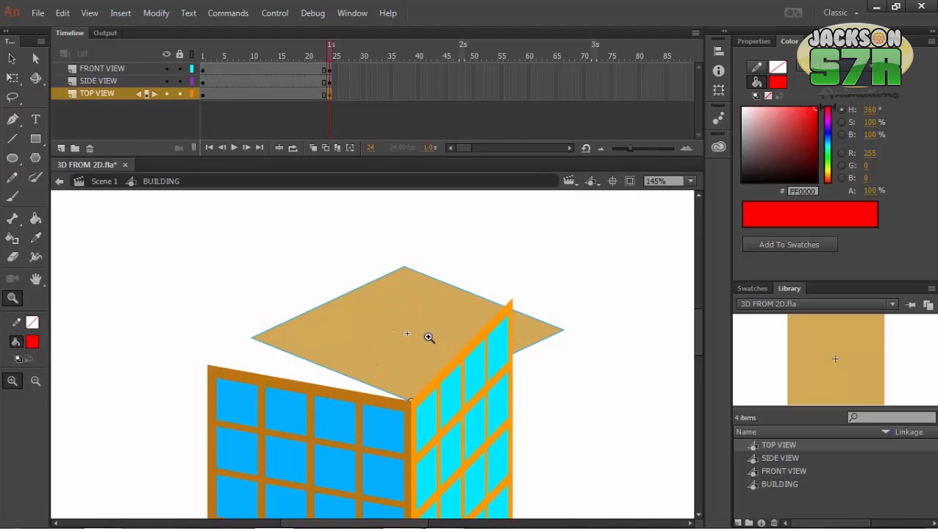
pyautogui.press('q')
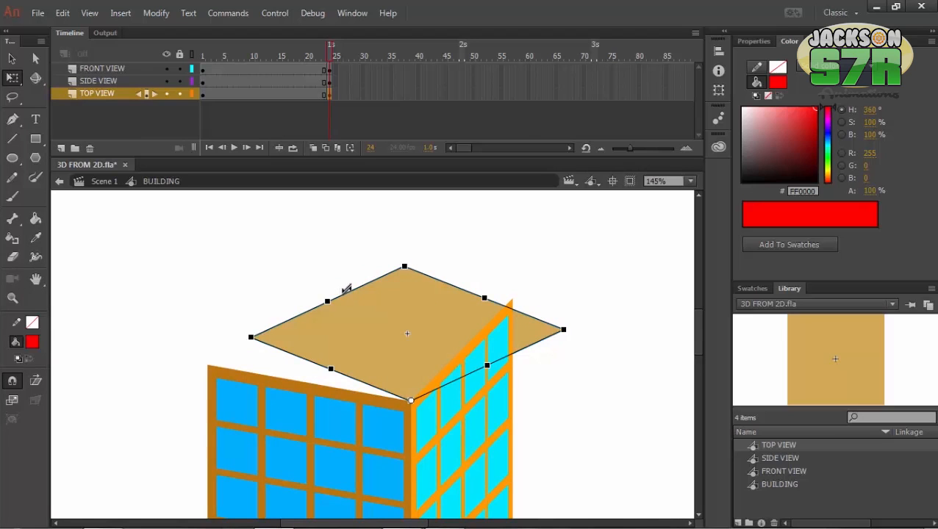
pyautogui.moveTo(346, 288); pyautogui.dragTo(301, 312)
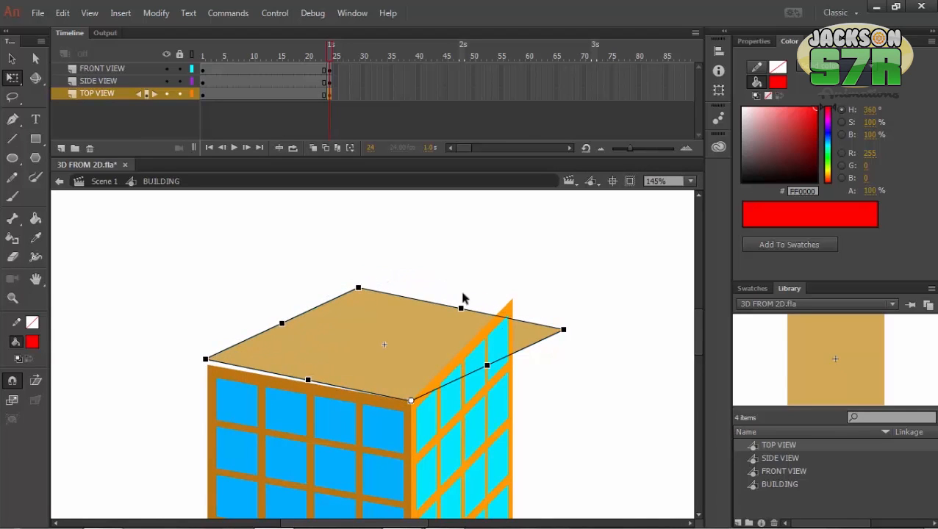
pyautogui.moveTo(531, 321); pyautogui.dragTo(470, 304)
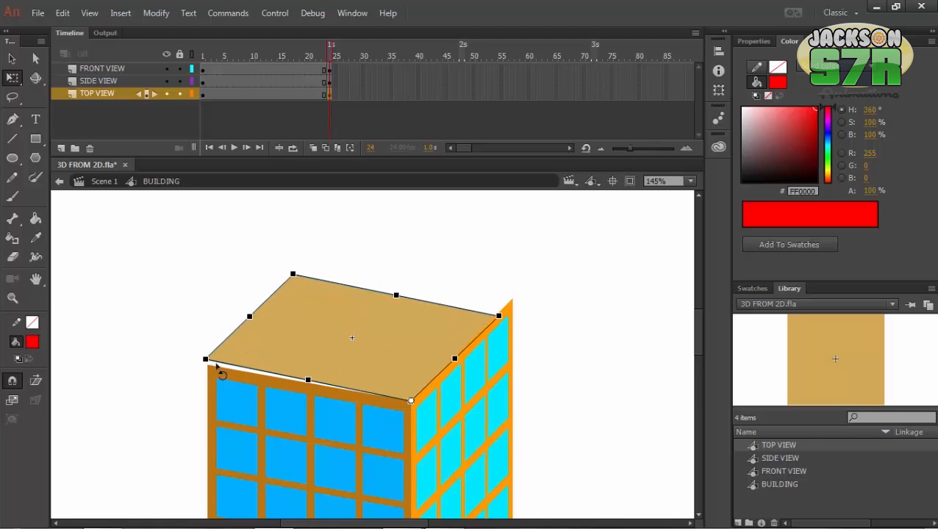
# Step: Stretch the top view's rear edge outward so the roof reaches the front view's outer upper corner
pyautogui.moveTo(218, 365); pyautogui.dragTo(256, 381)
pyautogui.hotkey('ctrl', 'z')
pyautogui.moveTo(395, 295); pyautogui.dragTo(409, 282)
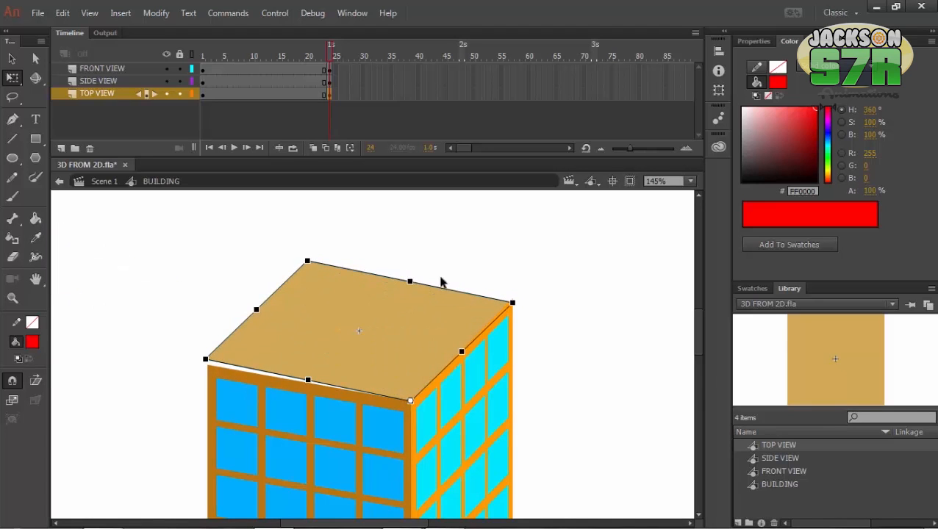
pyautogui.hotkey('ctrl', 'space')
pyautogui.keyDown('ctrl'); pyautogui.click(496, 318); pyautogui.keyUp('ctrl')
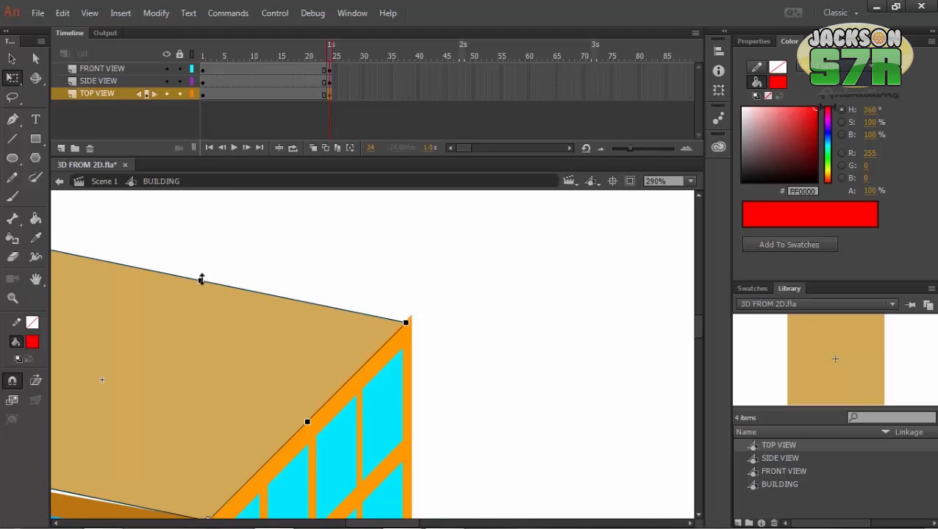
pyautogui.moveTo(203, 280); pyautogui.dragTo(255, 284)
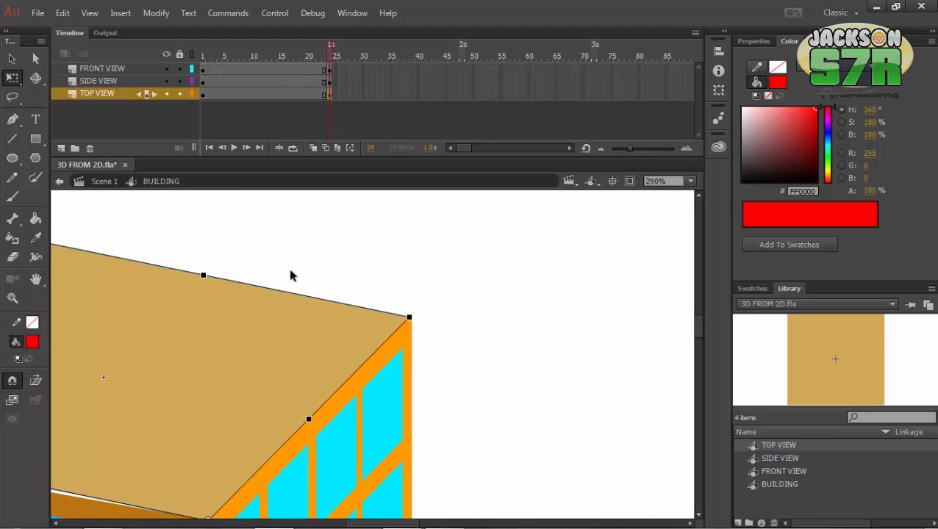
# Step: Fine-tune the top view's rear edge until its corner meets the front view's outer upper corner precisely
pyautogui.press('space')
pyautogui.moveTo(227, 339); pyautogui.dragTo(341, 291)
pyautogui.press('space')
pyautogui.moveTo(310, 237); pyautogui.dragTo(311, 232)
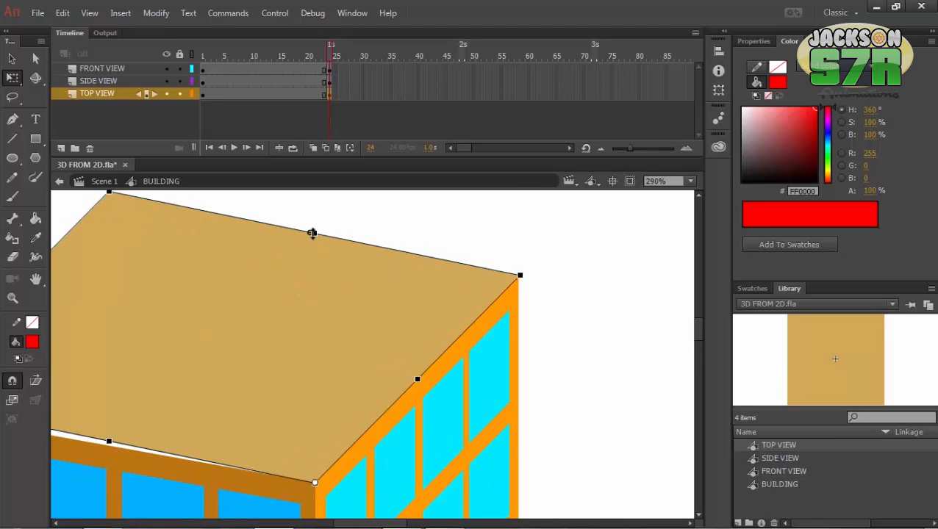
pyautogui.hotkey('ctrl', 'z')
pyautogui.hotkey('ctrl', 'space')
pyautogui.click(485, 275)
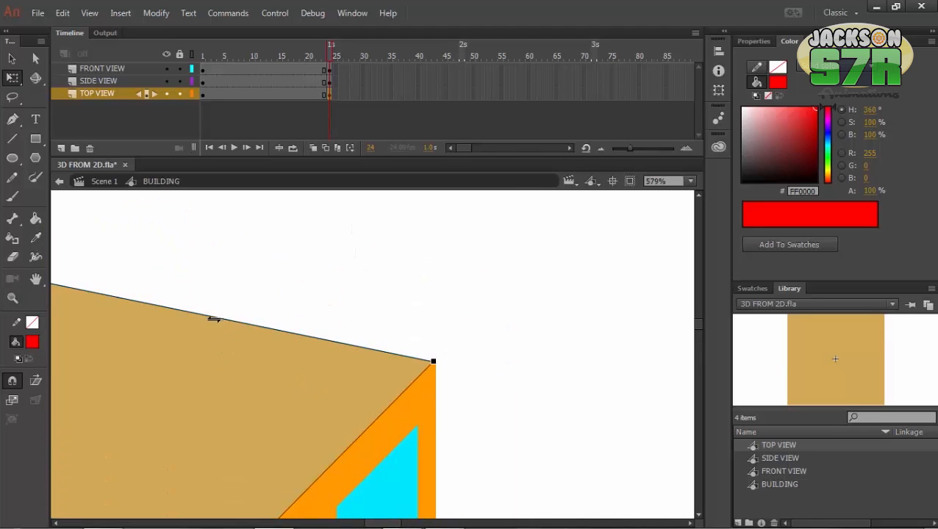
pyautogui.press('space')
pyautogui.moveTo(195, 337); pyautogui.dragTo(311, 354)
pyautogui.moveTo(139, 289); pyautogui.dragTo(142, 286)
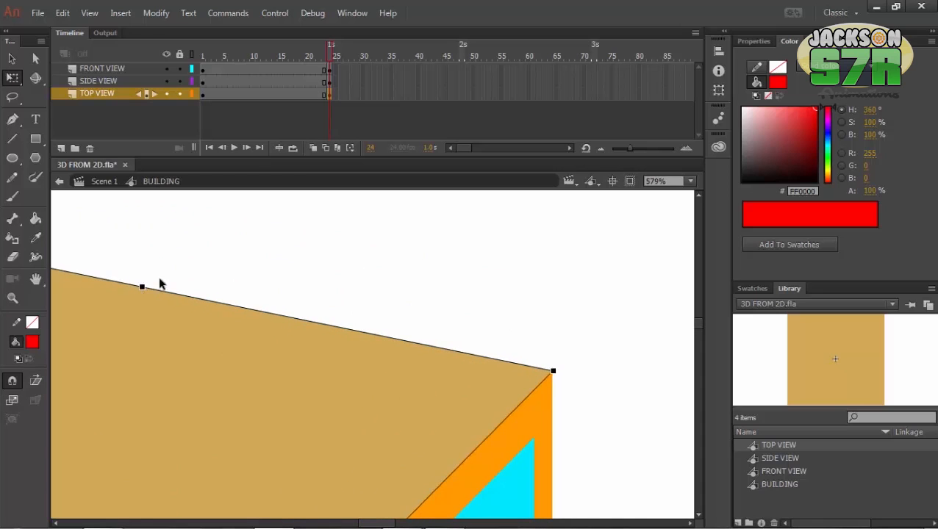
pyautogui.click(228, 289)
# Step: Skew the top view's outer side edge slightly downward toward the side view's upper edge
pyautogui.hotkey('ctrl', 'shift', 'space')
pyautogui.click(355, 332)
pyautogui.press('space')
pyautogui.moveTo(214, 354); pyautogui.dragTo(496, 204)
pyautogui.click(316, 319)
pyautogui.press('space')
pyautogui.moveTo(253, 285); pyautogui.dragTo(255, 338)
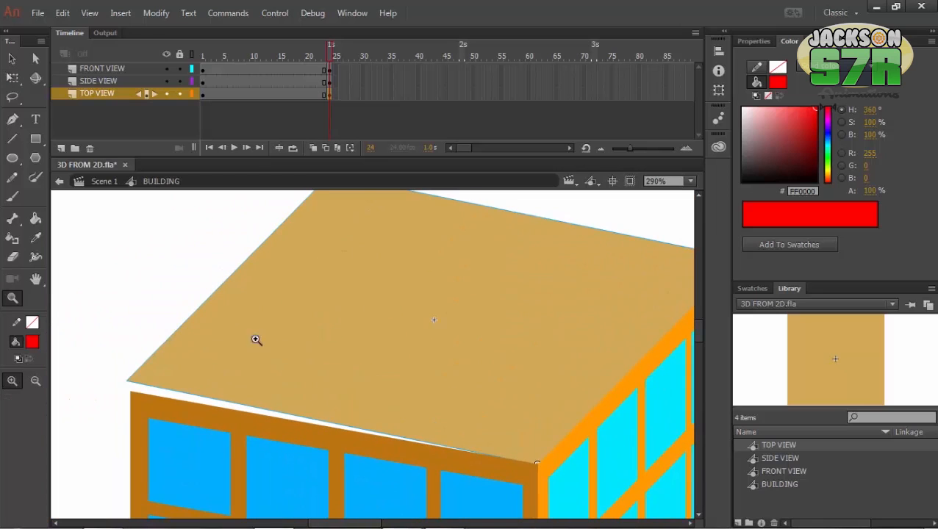
pyautogui.press('q')
pyautogui.moveTo(190, 312); pyautogui.dragTo(188, 316)
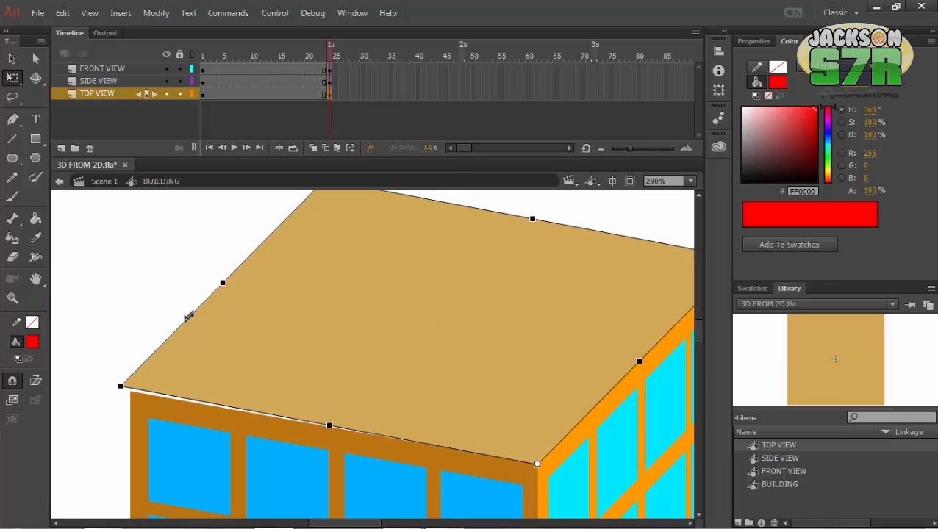
# Step: Narrow the top view slightly so its outer corner lines up with the side view's outer upper corner
pyautogui.moveTo(225, 284); pyautogui.dragTo(229, 286)
pyautogui.press('space')
pyautogui.moveTo(195, 352); pyautogui.dragTo(183, 343)
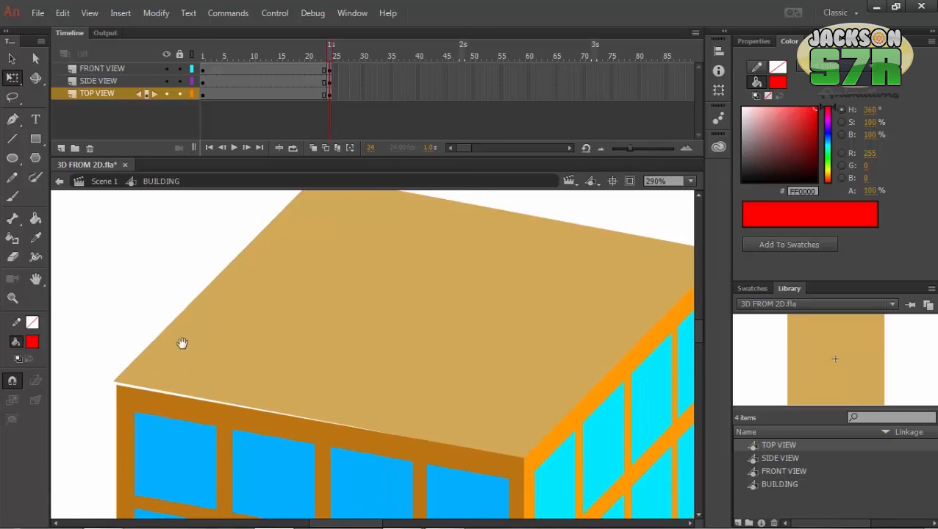
pyautogui.moveTo(220, 278); pyautogui.dragTo(223, 279)
pyautogui.click(163, 302)
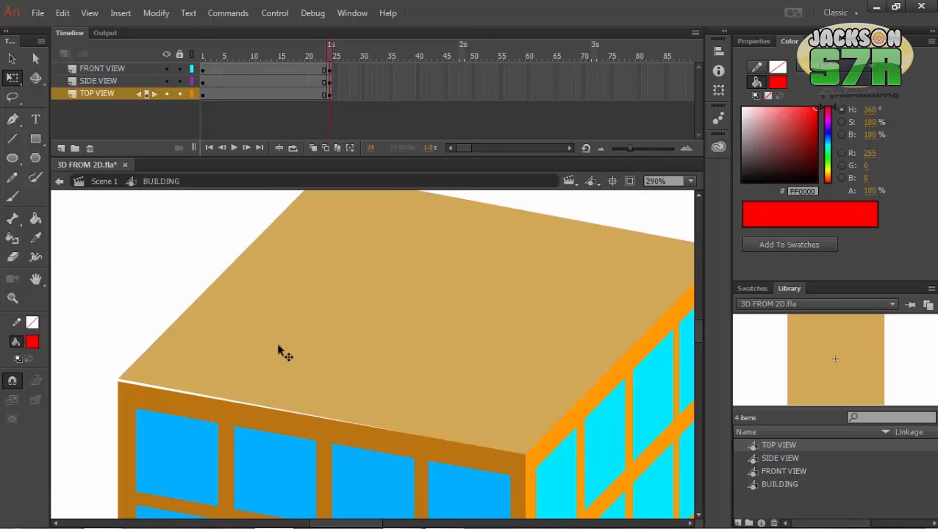
# Step: Skew the side view's outer edge slightly upward to close the gap beneath the roof
pyautogui.press('z')
pyautogui.keyDown('alt'); pyautogui.click(283, 352); pyautogui.keyUp('alt')
pyautogui.press('space')
pyautogui.moveTo(270, 398); pyautogui.dragTo(175, 332)
pyautogui.click(291, 348)
pyautogui.press('space')
pyautogui.moveTo(259, 395); pyautogui.dragTo(216, 385)
pyautogui.keyDown('ctrl'); pyautogui.click(252, 416); pyautogui.keyUp('ctrl')
pyautogui.press('q')
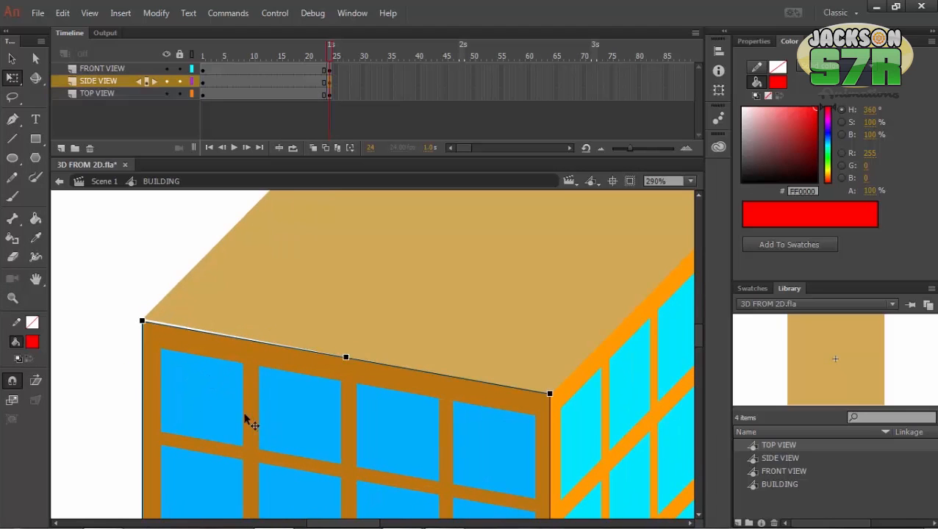
pyautogui.moveTo(139, 399); pyautogui.dragTo(142, 398)
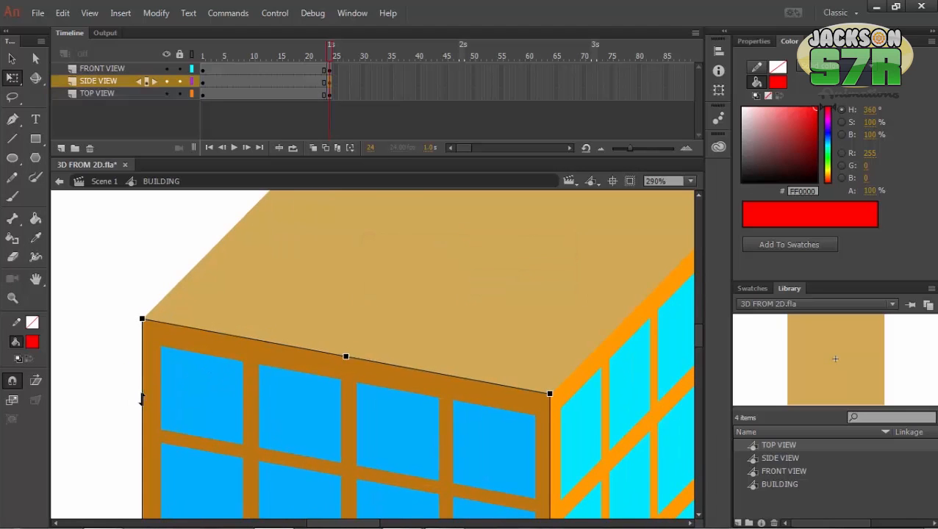
# Step: Check the seam between the roof and the side view up close and on the whole building, and save the document
pyautogui.press('z')
pyautogui.click(204, 366)
pyautogui.press('q')
pyautogui.click(325, 360)
pyautogui.press('z')
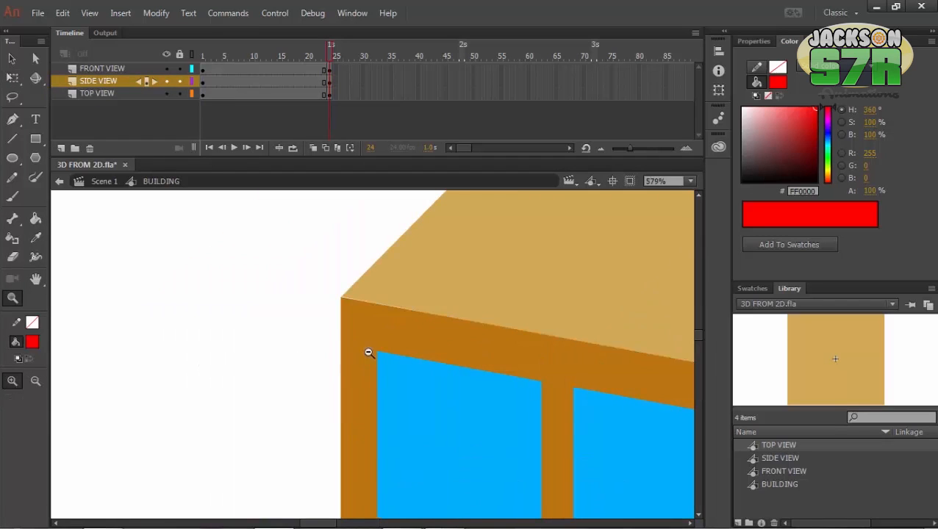
pyautogui.keyDown('alt'); pyautogui.click(370, 355); pyautogui.keyUp('alt')
pyautogui.keyDown('alt'); pyautogui.click(370, 355); pyautogui.keyUp('alt')
pyautogui.keyDown('alt'); pyautogui.click(369, 356); pyautogui.keyUp('alt')
pyautogui.moveTo(457, 444); pyautogui.dragTo(349, 385)
pyautogui.hotkey('ctrl', 's')
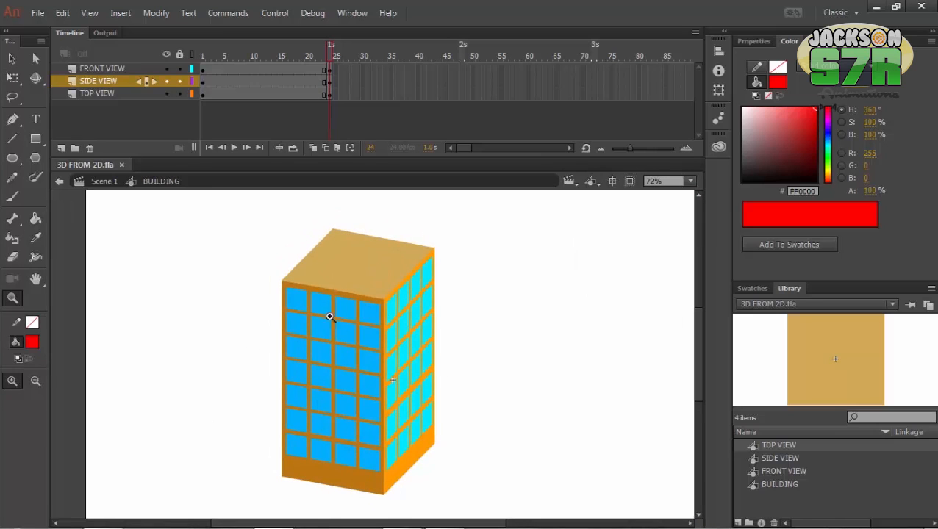
pyautogui.moveTo(320, 331); pyautogui.dragTo(370, 329)
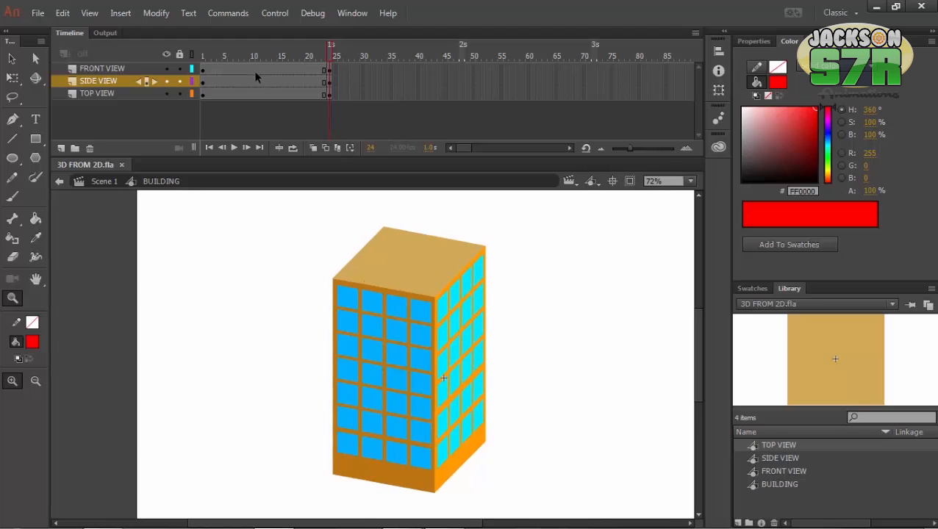
# Step: Create classic tweens up to frame 24 on all three view layers and scrub the timeline to preview the turn
pyautogui.moveTo(259, 70); pyautogui.dragTo(269, 102)
pyautogui.rightClick(263, 95)
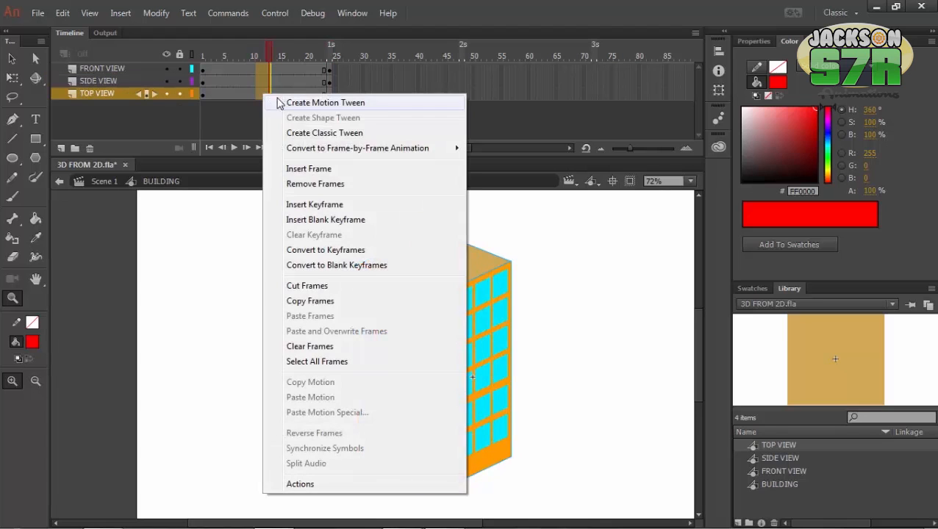
pyautogui.click(304, 130)
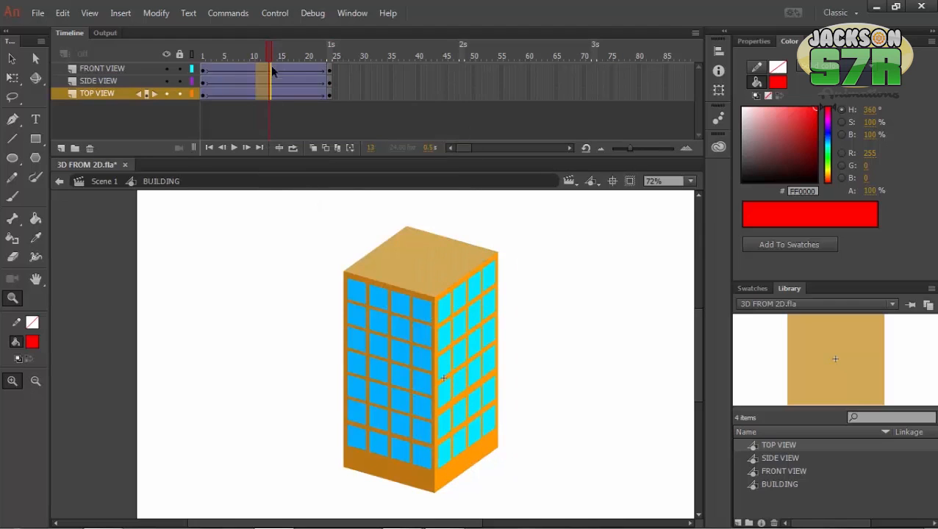
pyautogui.moveTo(268, 50); pyautogui.dragTo(384, 91)
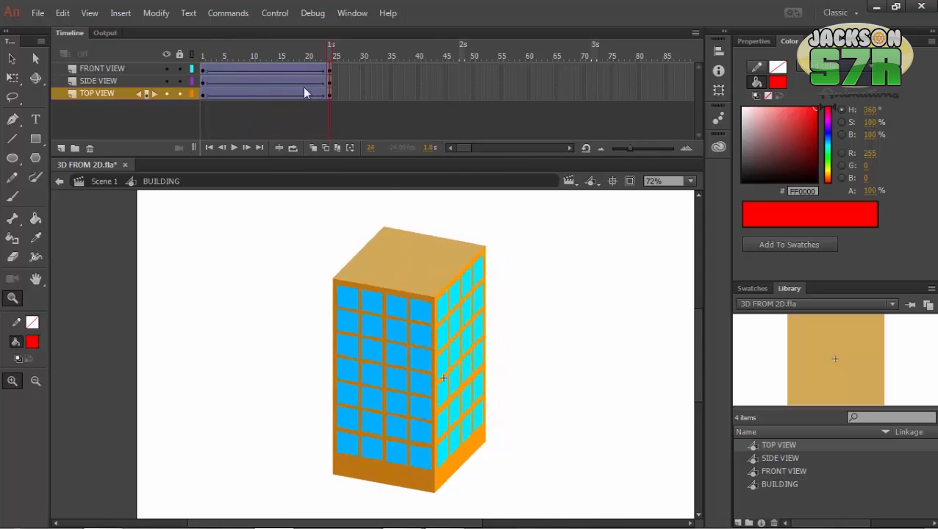
# Step: Scrub back and forth through the BUILDING symbol's 24 frames to check the turn, ending at frame 1
pyautogui.moveTo(305, 93); pyautogui.dragTo(220, 106)
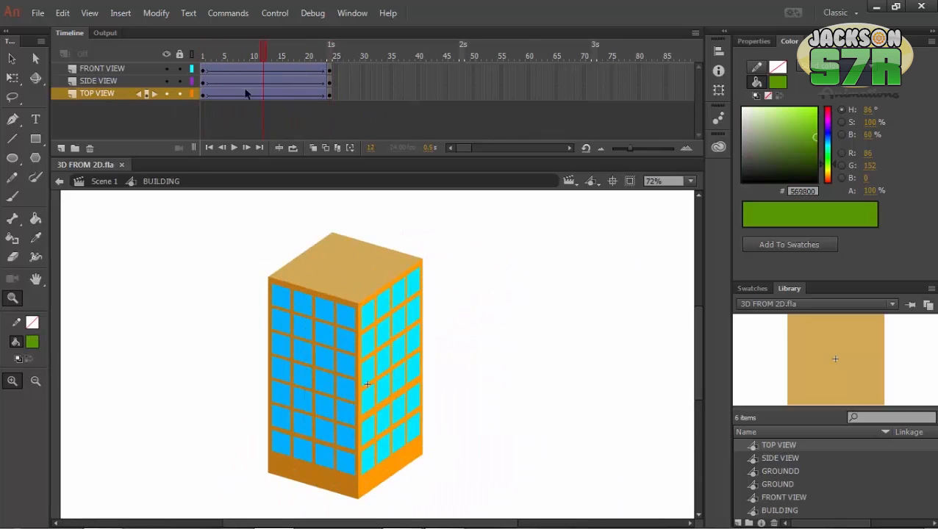
pyautogui.moveTo(246, 93); pyautogui.dragTo(403, 106)
pyautogui.moveTo(264, 87); pyautogui.dragTo(310, 111)
pyautogui.moveTo(292, 58); pyautogui.dragTo(60, 152)
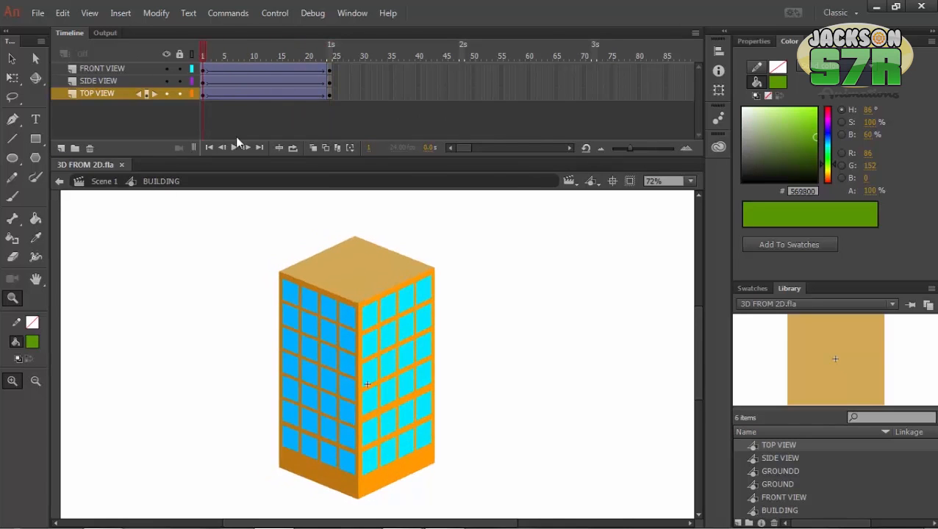
pyautogui.moveTo(233, 59); pyautogui.dragTo(80, 133)
# Step: Return to Scene 1 and duplicate the building's layer twice
pyautogui.click(107, 183)
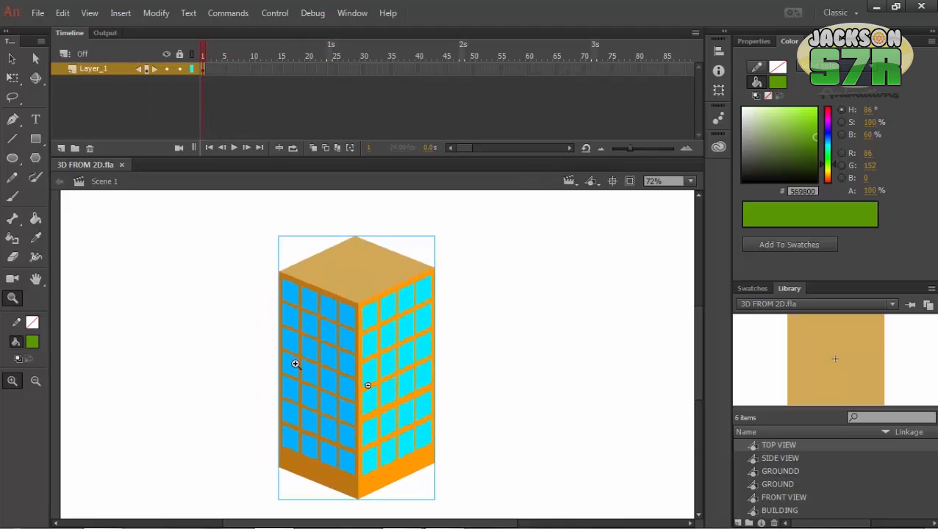
pyautogui.keyDown('alt'); pyautogui.click(326, 359); pyautogui.keyUp('alt')
pyautogui.moveTo(330, 408); pyautogui.dragTo(298, 379)
pyautogui.click(359, 338)
pyautogui.moveTo(350, 360); pyautogui.dragTo(293, 349)
pyautogui.keyDown('alt'); pyautogui.click(337, 349); pyautogui.keyUp('alt')
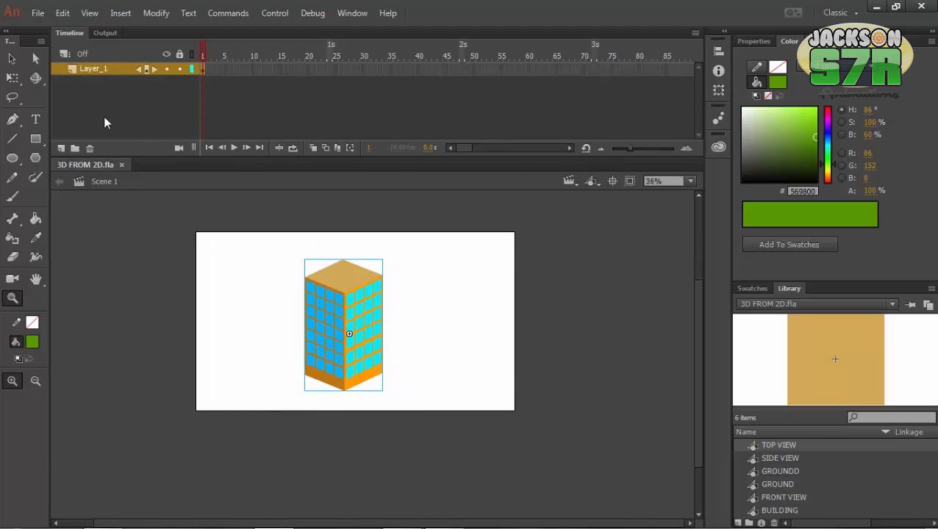
pyautogui.rightClick(94, 69)
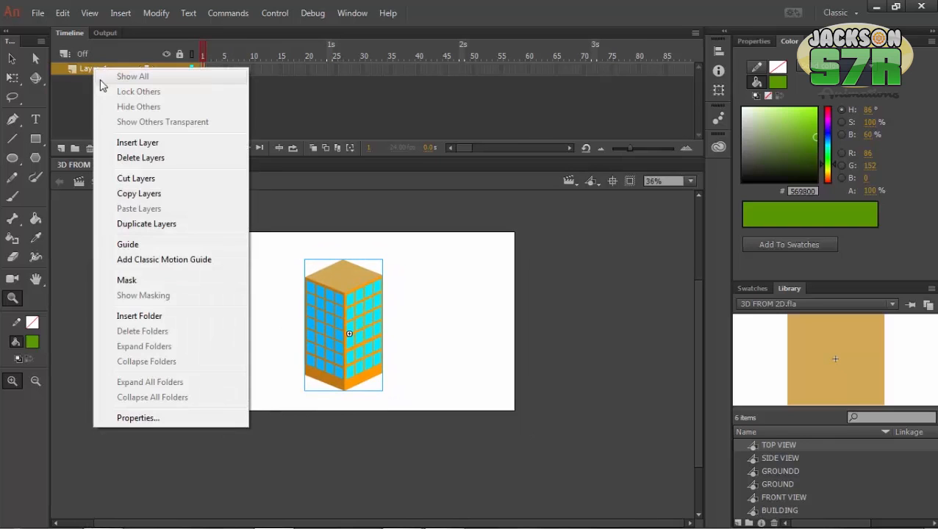
pyautogui.click(119, 224)
pyautogui.rightClick(103, 68)
pyautogui.click(134, 225)
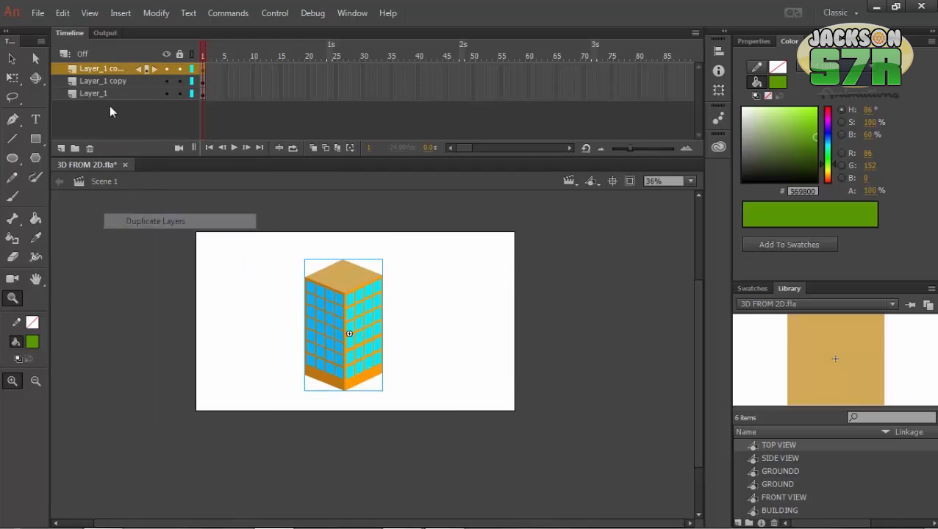
# Step: Move the building on the topmost duplicate layer down and right, in front of the original
pyautogui.click(99, 81)
pyautogui.click(100, 92)
pyautogui.click(102, 81)
pyautogui.click(104, 70)
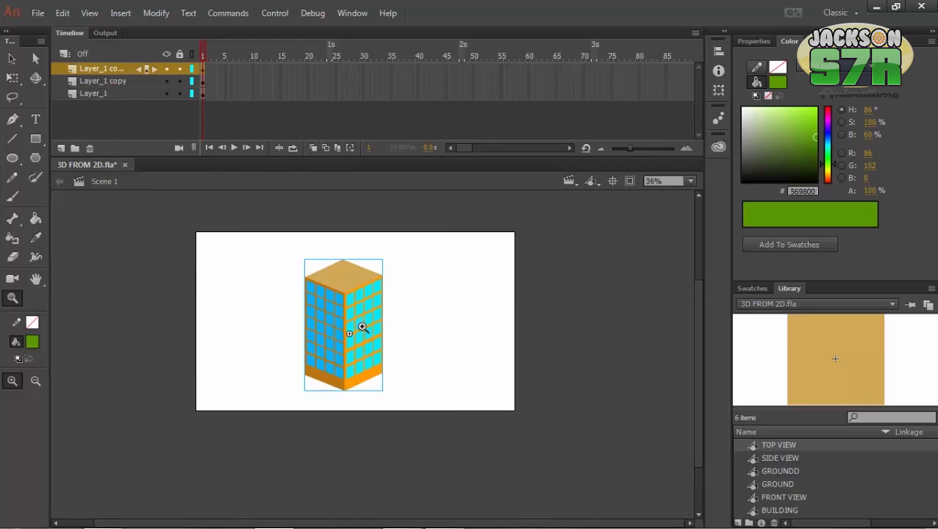
pyautogui.moveTo(365, 366); pyautogui.dragTo(429, 394)
pyautogui.click(117, 93)
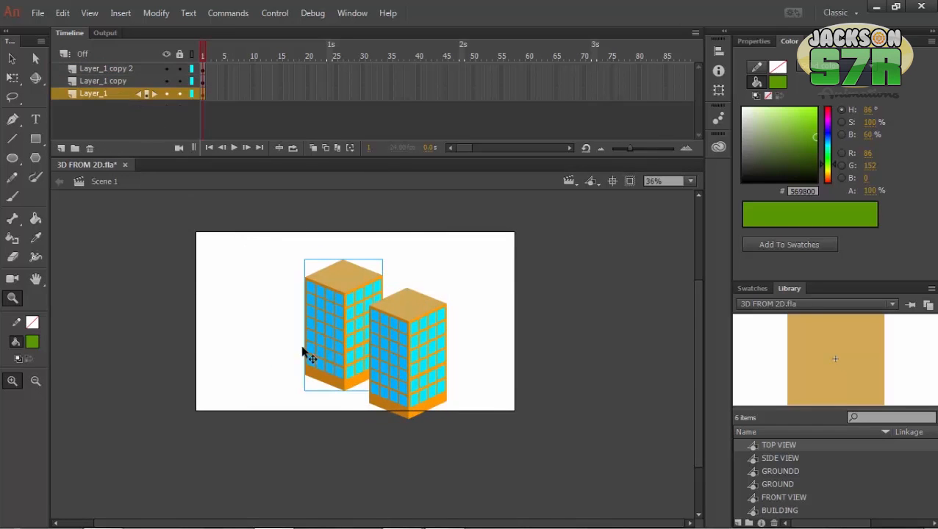
pyautogui.moveTo(314, 356); pyautogui.dragTo(251, 324)
pyautogui.hotkey('ctrl', 'z')
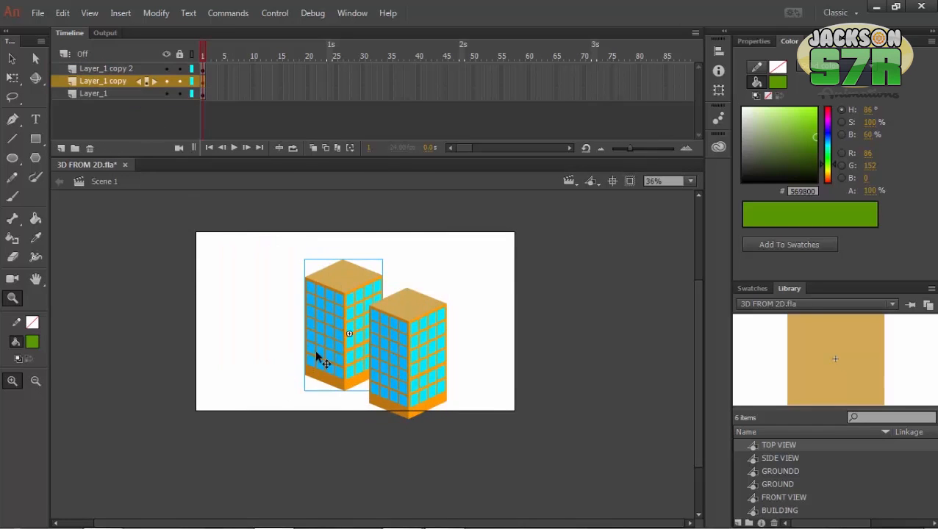
# Step: Move the building on Layer_1 up and left so it stands behind the middle building
pyautogui.click(88, 93)
pyautogui.press('q')
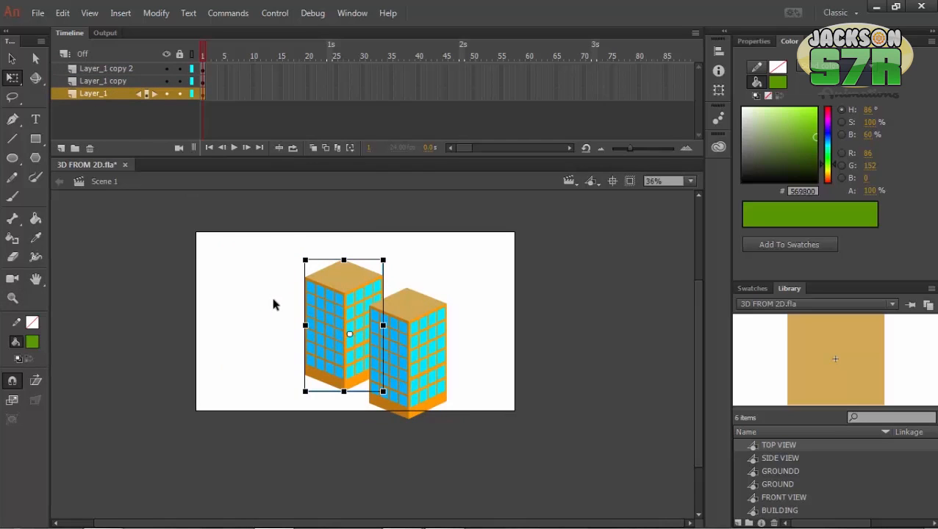
pyautogui.hotkey('shift', 'Up')
pyautogui.hotkey('shift', 'Up')
pyautogui.hotkey('shift', 'Up')
pyautogui.hotkey('shift', 'Up')
pyautogui.hotkey('shift', 'Up')
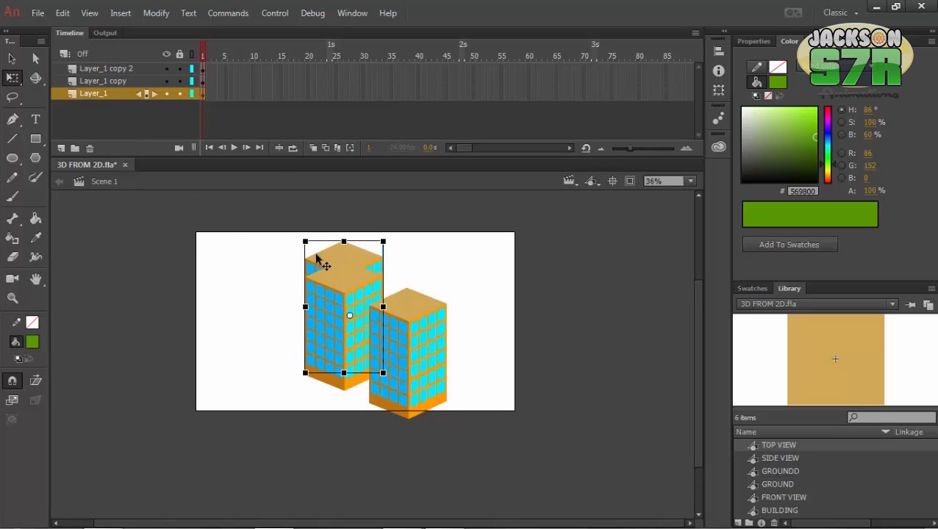
pyautogui.moveTo(318, 259); pyautogui.dragTo(252, 264)
pyautogui.press('z')
pyautogui.click(275, 283)
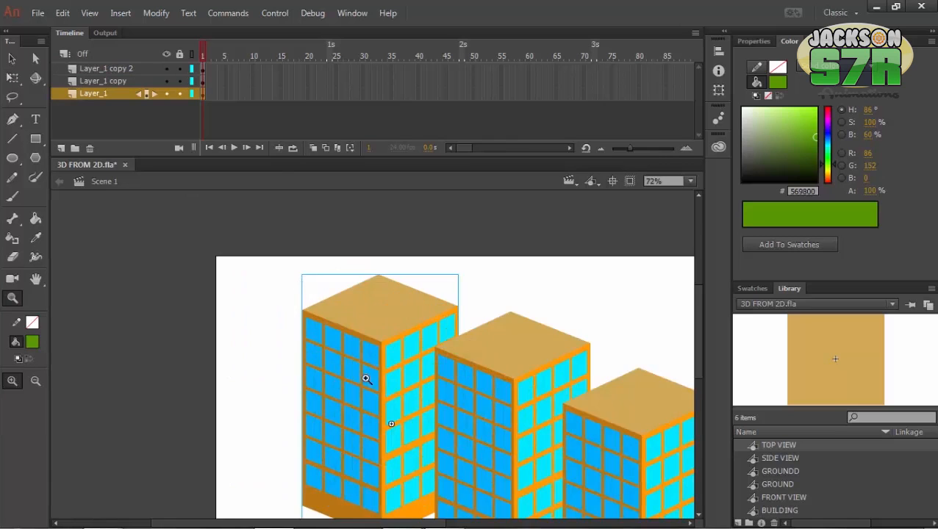
pyautogui.moveTo(439, 400); pyautogui.dragTo(275, 315)
pyautogui.keyDown('alt'); pyautogui.click(336, 343); pyautogui.keyUp('alt')
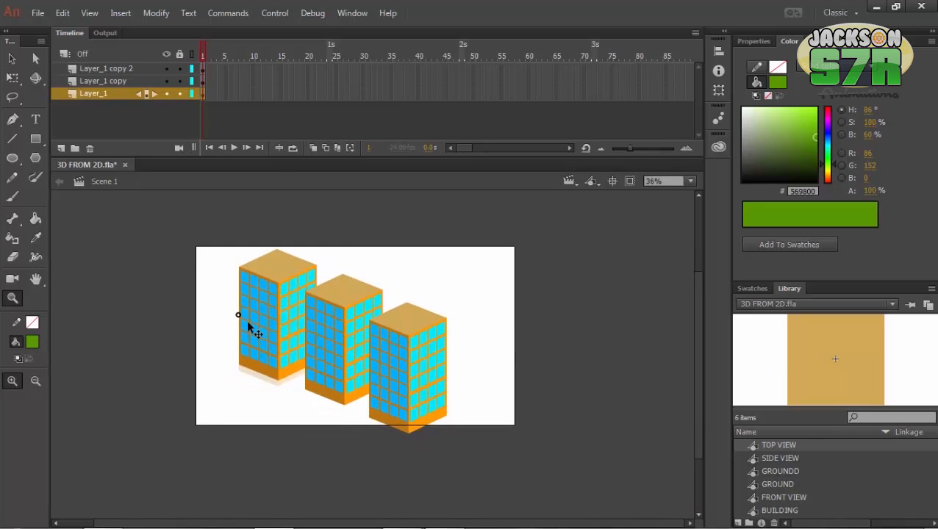
# Step: Shift the front building slightly to the right, away from the middle building
pyautogui.moveTo(415, 386); pyautogui.dragTo(385, 374)
pyautogui.keyDown('ctrl'); pyautogui.click(463, 365); pyautogui.keyUp('ctrl')
pyautogui.click(412, 373)
pyautogui.keyDown('alt'); pyautogui.click(385, 376); pyautogui.keyUp('alt')
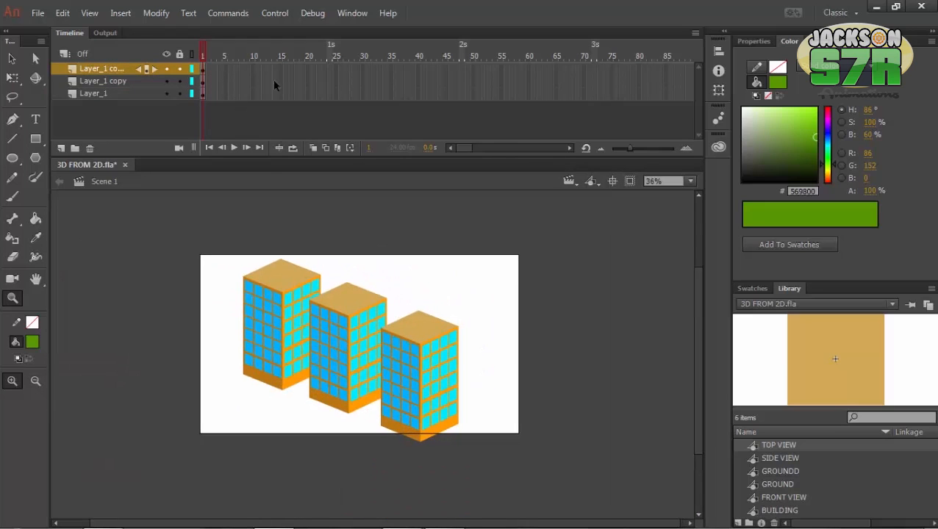
# Step: Extend all three building layers to frame 24 and scrub the timeline to check the turning buildings
pyautogui.moveTo(328, 70); pyautogui.dragTo(329, 94)
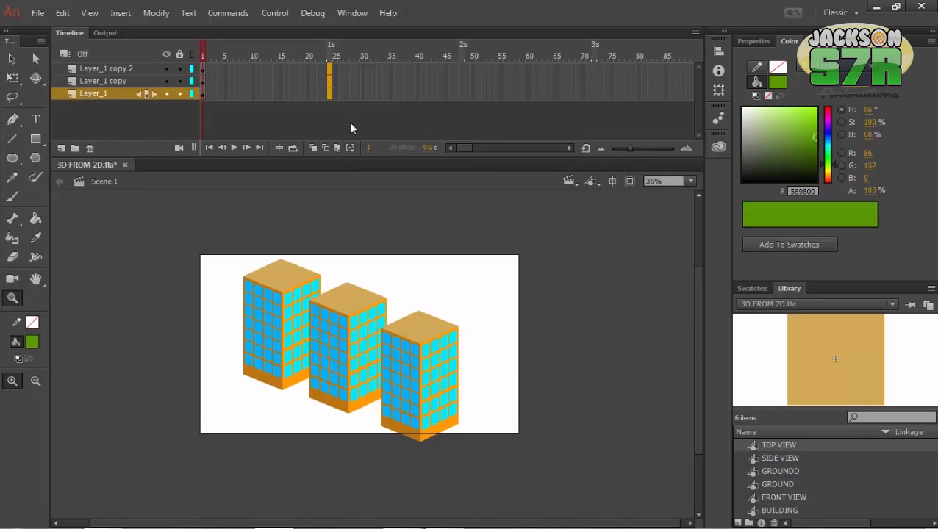
pyautogui.press('F6')
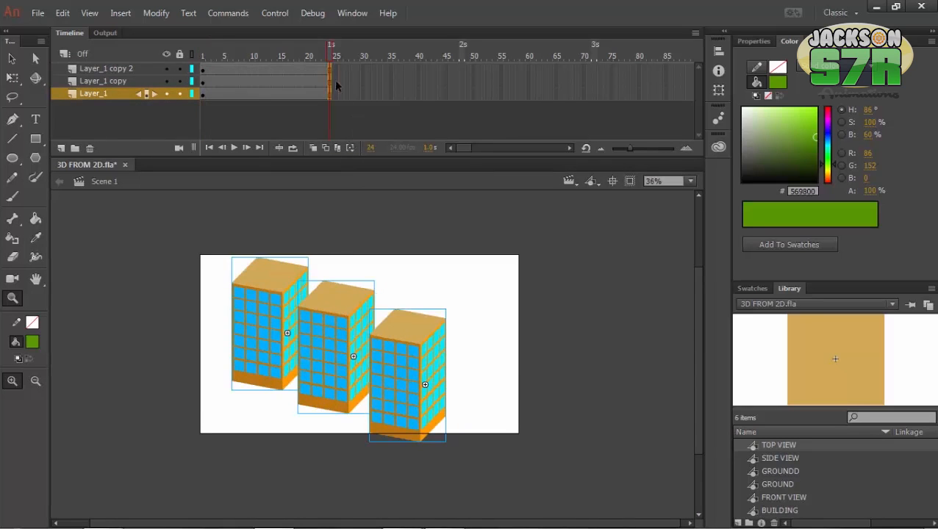
pyautogui.moveTo(319, 52); pyautogui.dragTo(455, 76)
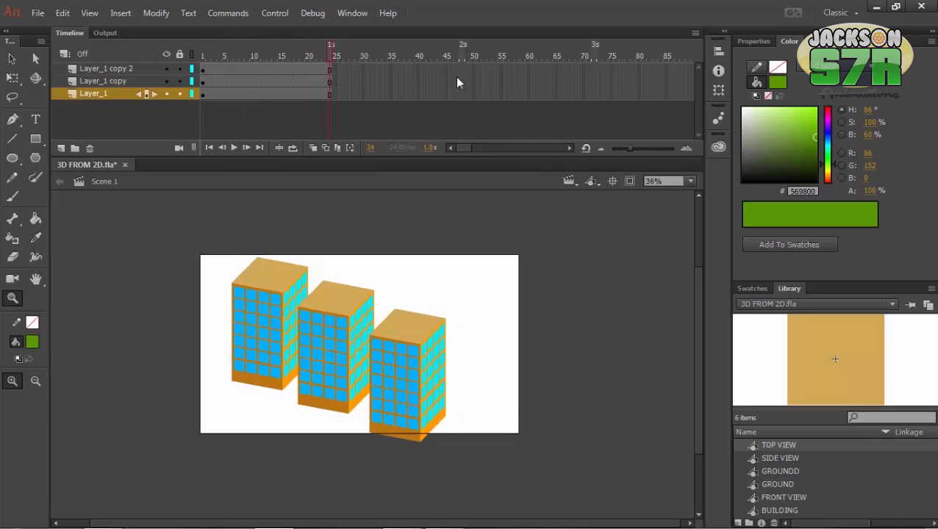
pyautogui.click(349, 366)
pyautogui.keyDown('alt'); pyautogui.click(394, 363); pyautogui.keyUp('alt')
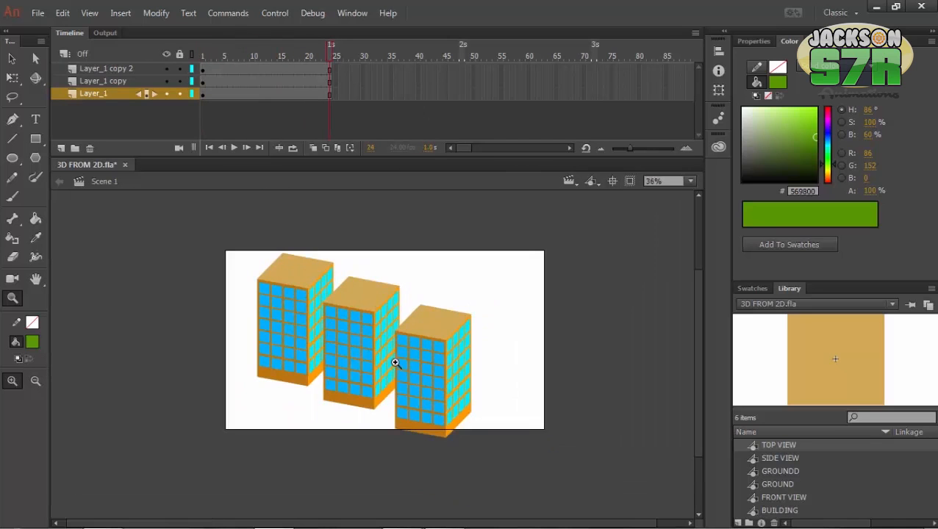
pyautogui.moveTo(328, 64); pyautogui.dragTo(503, 214)
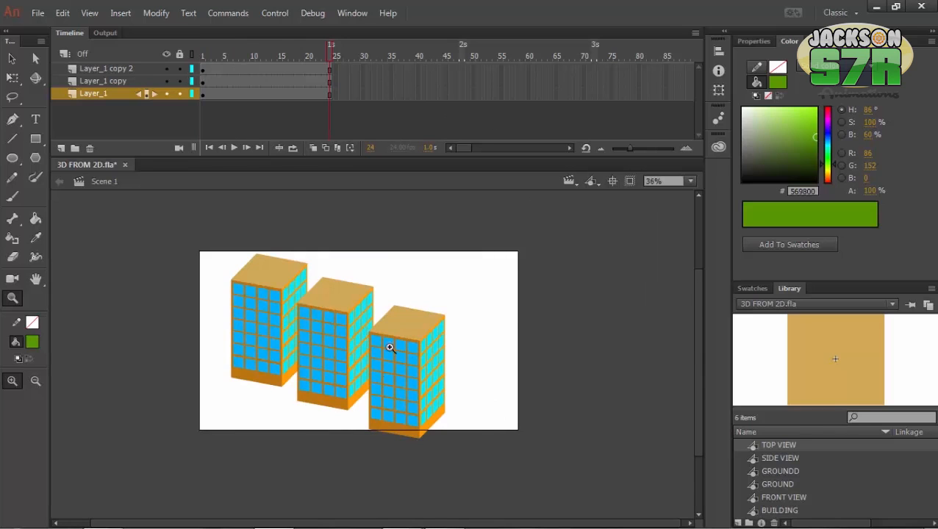
# Step: Insert keyframes at frame 24 for the front and back buildings on Layer_1 copy 2 and Layer_1
pyautogui.click(261, 281)
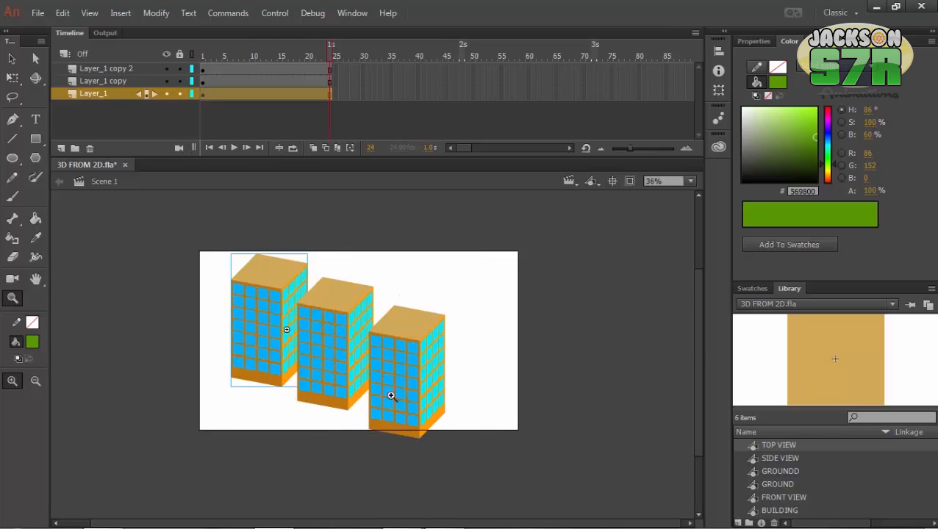
pyautogui.click(414, 356)
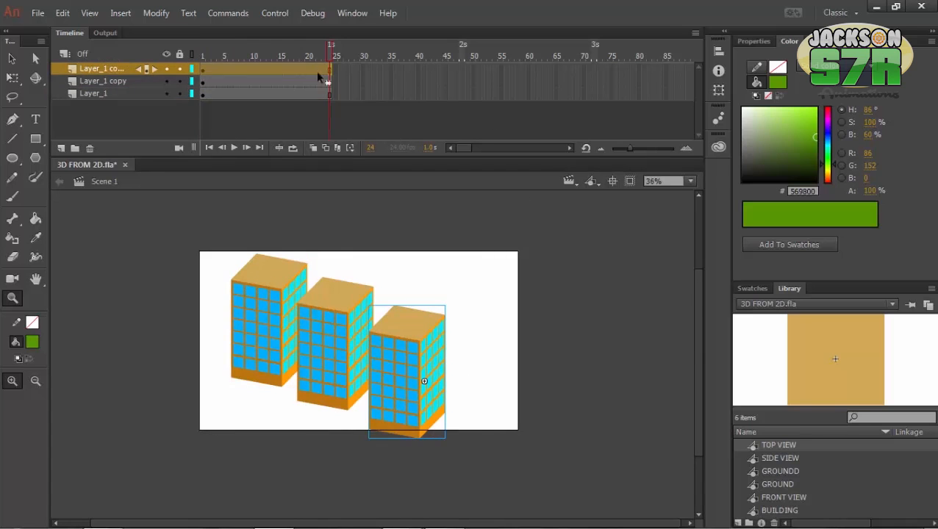
pyautogui.press('Return')
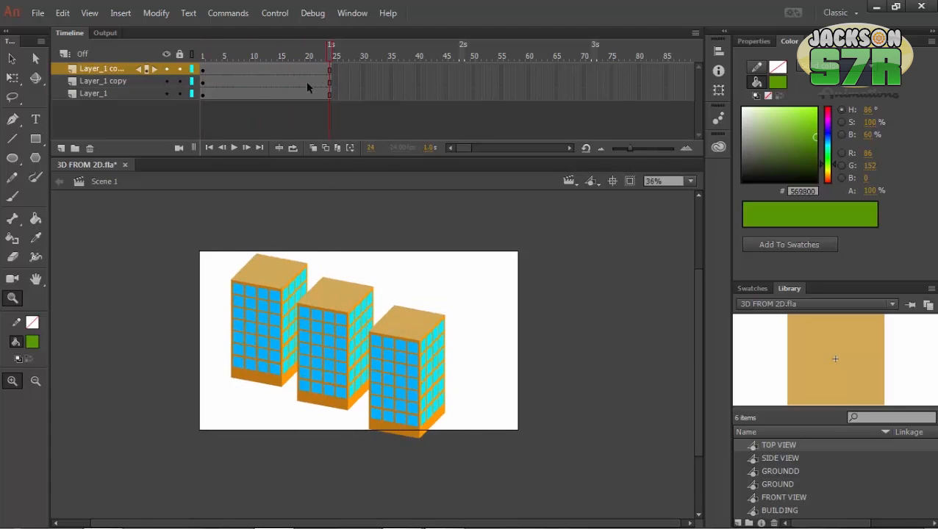
pyautogui.click(330, 71)
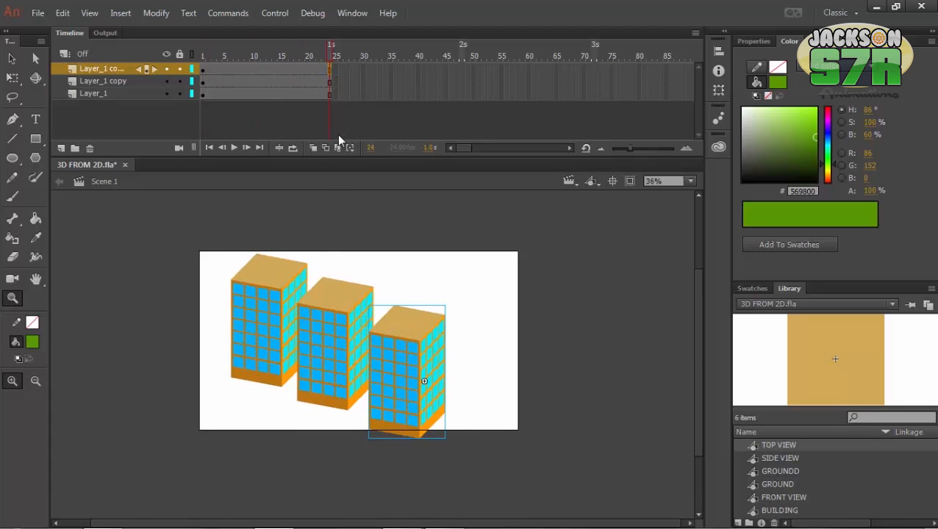
pyautogui.click(338, 93)
pyautogui.click(332, 70)
pyautogui.click(456, 324)
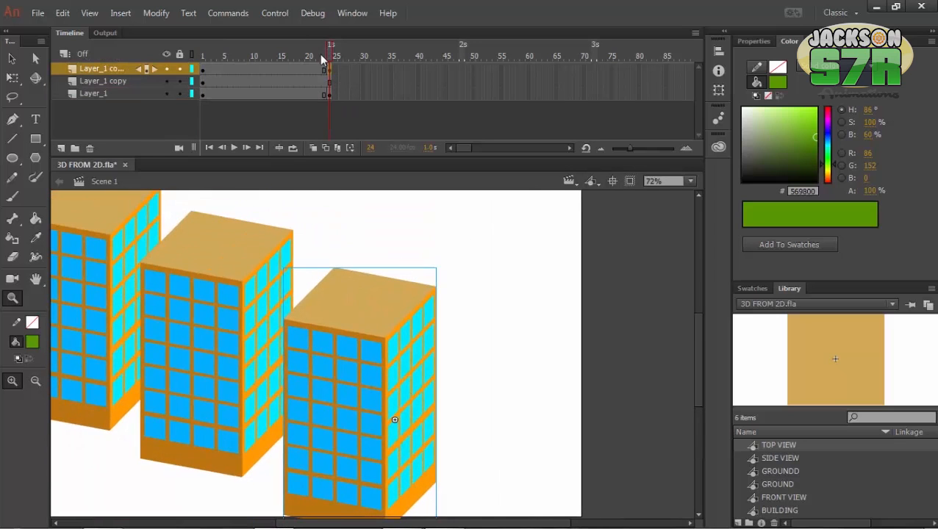
# Step: Check the arrangement of the buildings at frame 1 up close and on the whole stage, and save the document
pyautogui.moveTo(321, 57); pyautogui.dragTo(202, 59)
pyautogui.moveTo(359, 453); pyautogui.dragTo(326, 393)
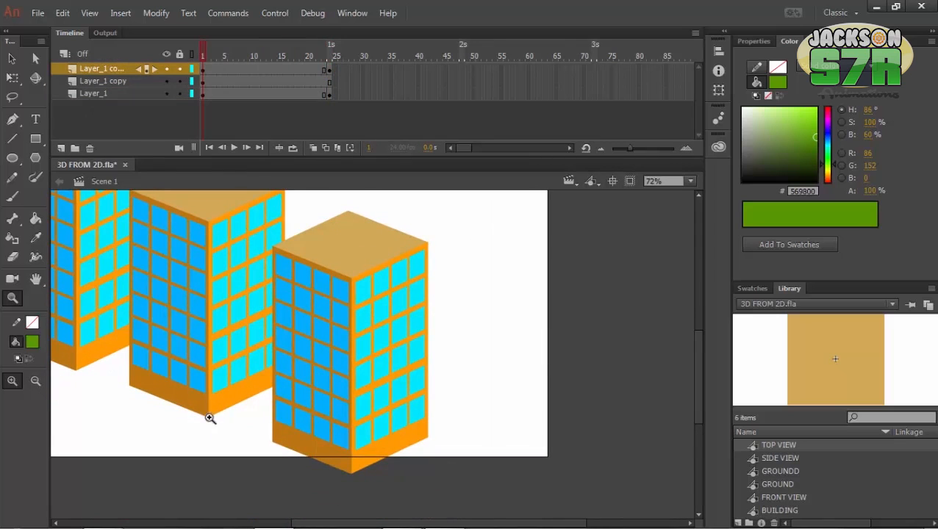
pyautogui.moveTo(143, 393); pyautogui.dragTo(196, 396)
pyautogui.hotkey('ctrl', 's')
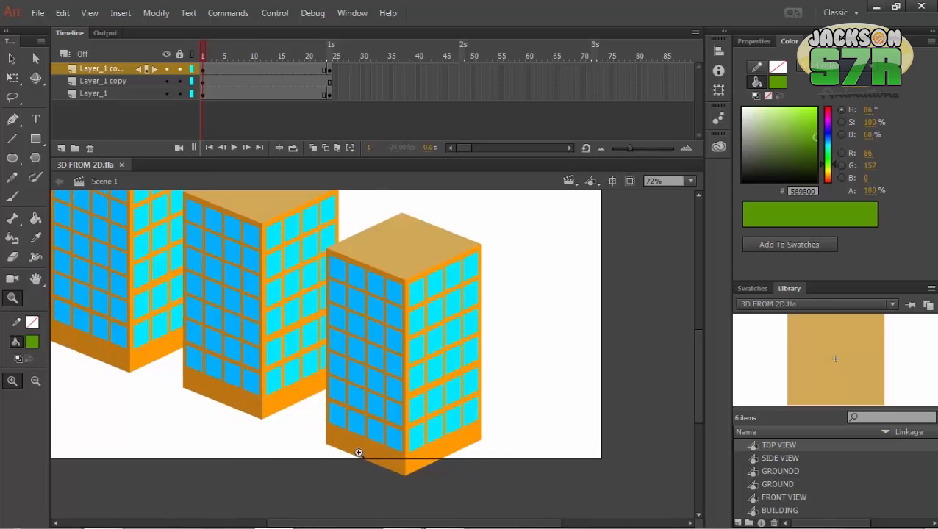
pyautogui.moveTo(259, 390); pyautogui.dragTo(197, 392)
pyautogui.keyDown('alt'); pyautogui.click(313, 342); pyautogui.keyUp('alt')
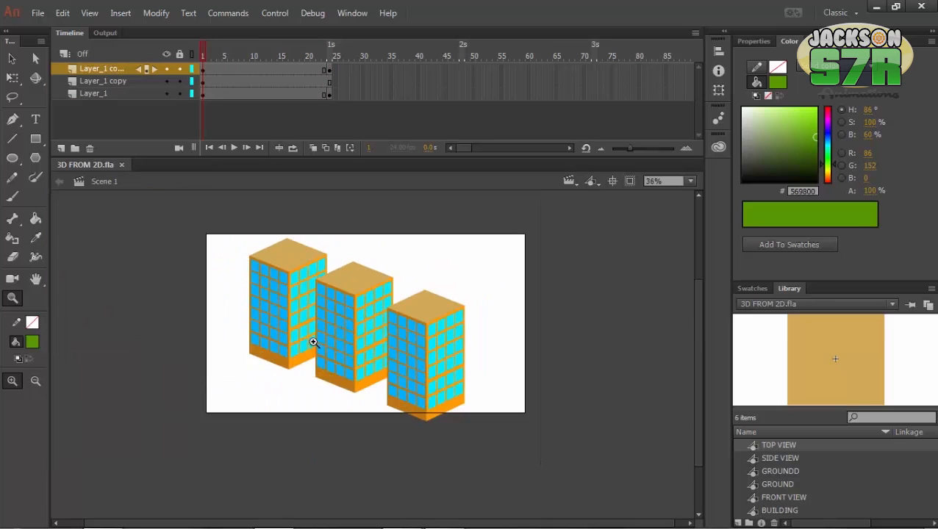
pyautogui.click(364, 340)
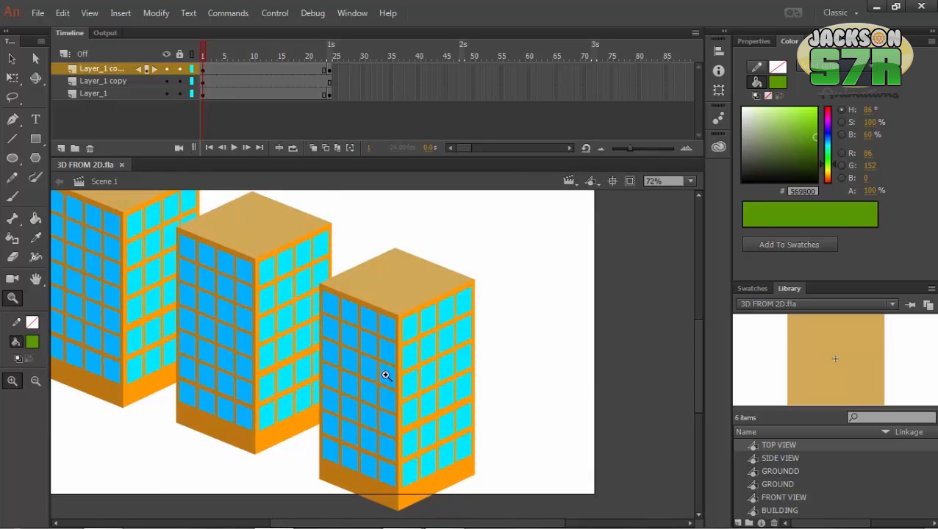
pyautogui.keyDown('alt'); pyautogui.click(306, 322); pyautogui.keyUp('alt')
pyautogui.click(338, 342)
pyautogui.moveTo(352, 341); pyautogui.dragTo(280, 301)
# Step: At frame 24, move the front building right and slightly up, away from the middle building
pyautogui.click(203, 70)
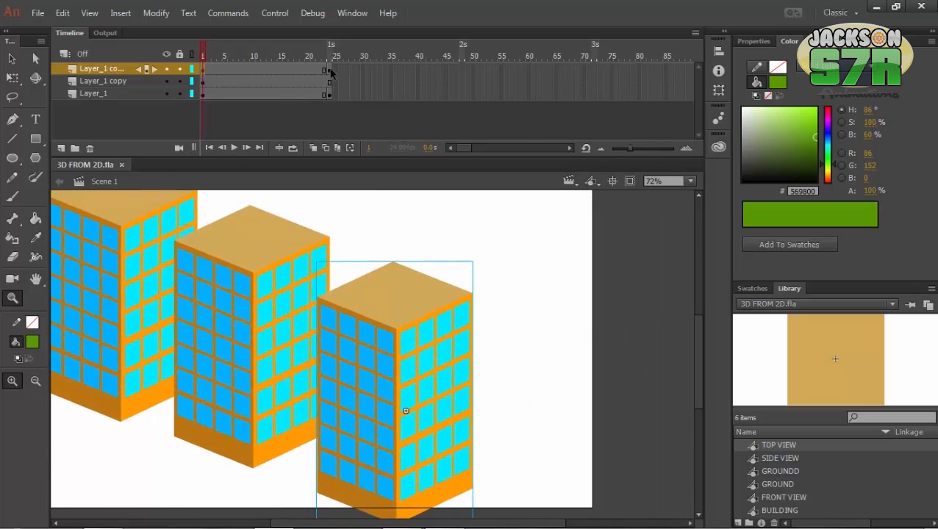
pyautogui.click(330, 69)
pyautogui.moveTo(353, 453); pyautogui.dragTo(366, 435)
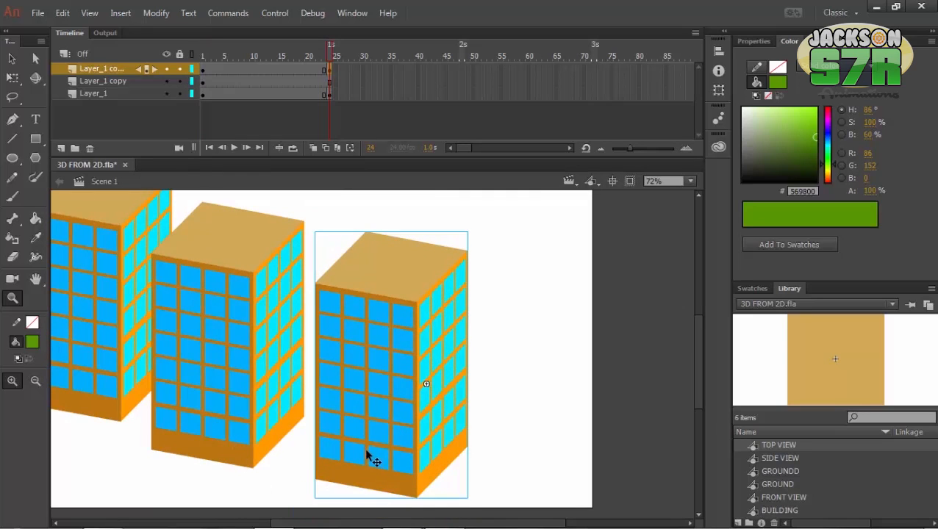
pyautogui.press('Left')
pyautogui.press('Left')
pyautogui.press('Left')
pyautogui.press('Left')
pyautogui.press('Left')
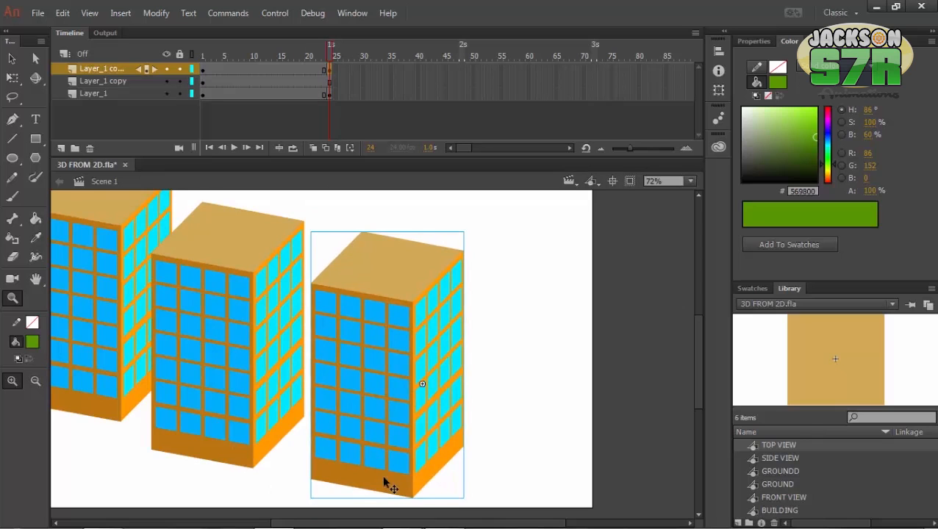
# Step: At frame 24, reposition the back building on Layer_1 so its spacing from the middle building matches the front one
pyautogui.moveTo(287, 397); pyautogui.dragTo(405, 405)
pyautogui.click(329, 95)
pyautogui.moveTo(268, 415); pyautogui.dragTo(346, 409)
pyautogui.moveTo(283, 370); pyautogui.dragTo(297, 385)
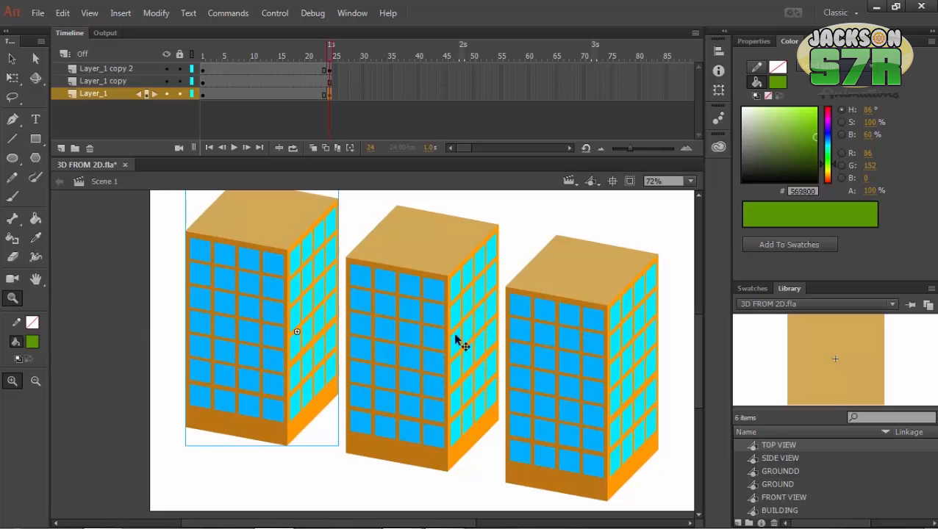
pyautogui.keyDown('alt'); pyautogui.click(312, 414); pyautogui.keyUp('alt')
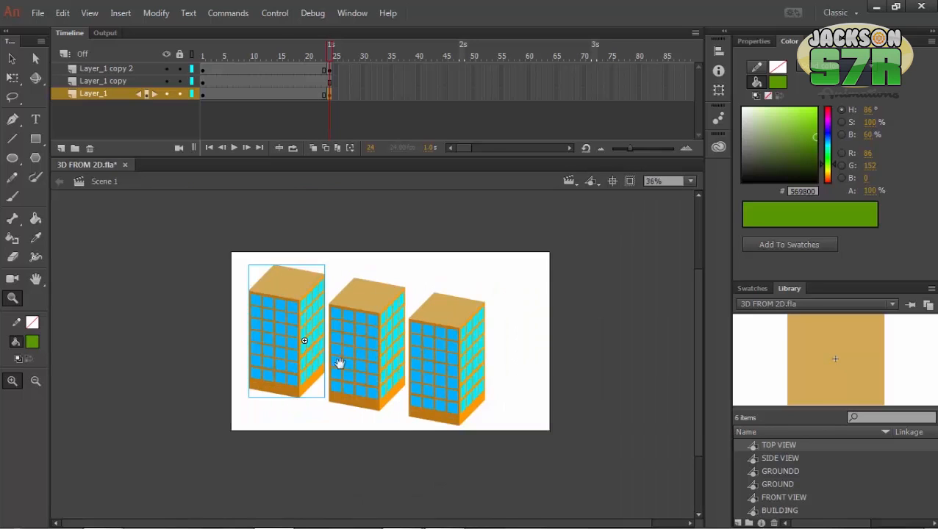
# Step: Create classic tweens on Layer_1 copy 2 and Layer_1, and play the animation from frame 1
pyautogui.rightClick(254, 69)
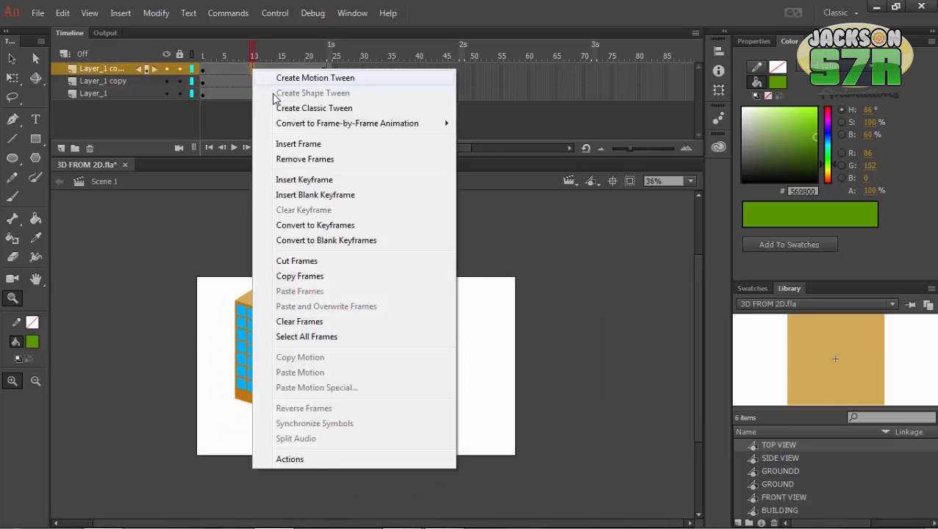
pyautogui.click(314, 107)
pyautogui.rightClick(250, 97)
pyautogui.click(293, 130)
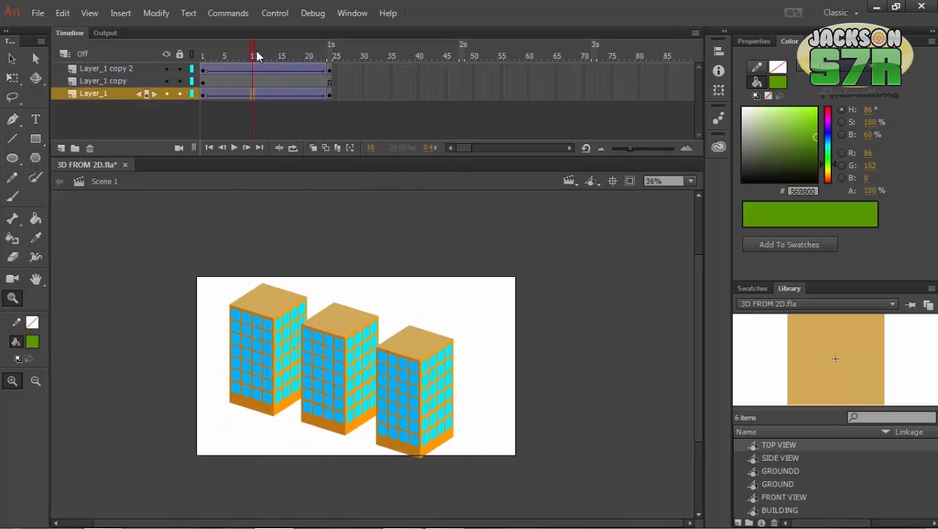
pyautogui.moveTo(255, 51); pyautogui.dragTo(204, 51)
pyautogui.press('Return')
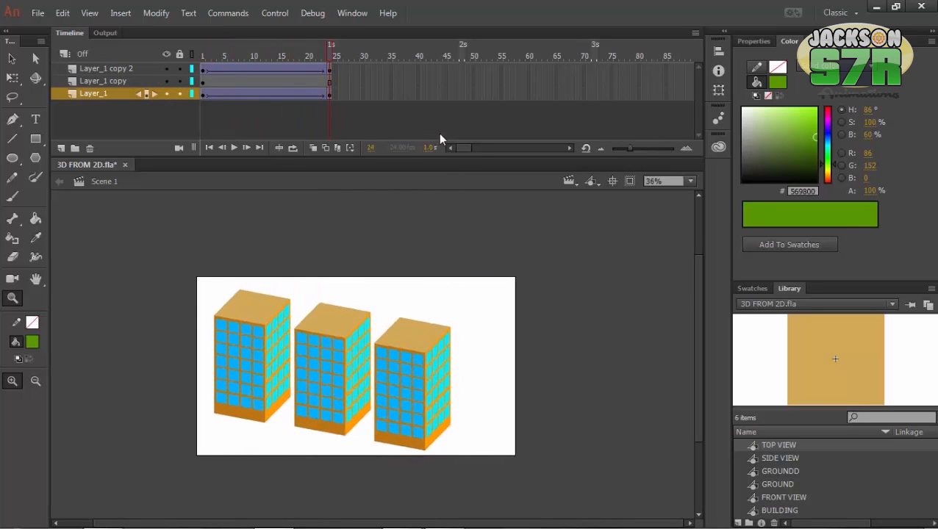